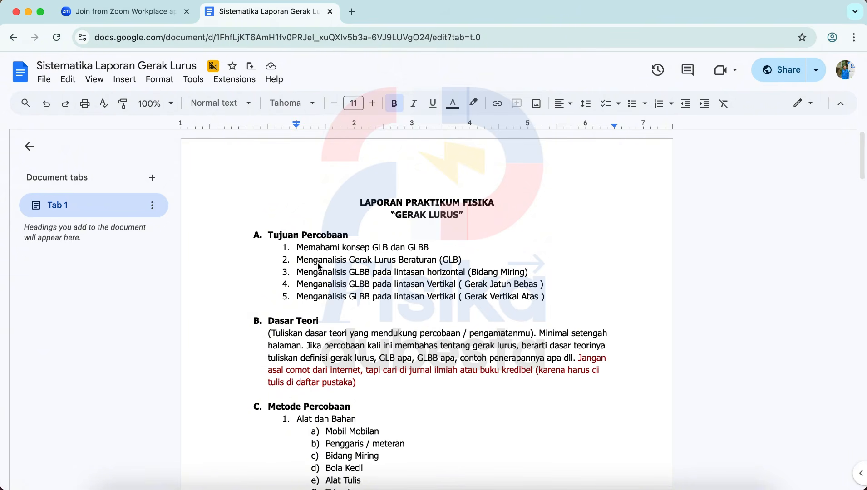
Step: Review the "Gerak Lurus" physics lab report outline, from the objectives through the tracker analysis steps to the graph analysis, discussion and conclusion sections
{"action": "scroll", "coordinate": [320, 266], "scroll_direction": "down", "scroll_amount": 1}
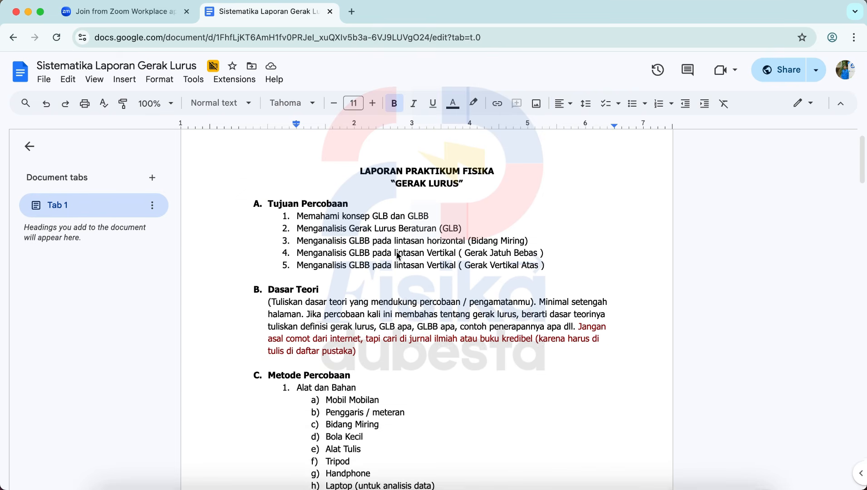
{"action": "scroll", "coordinate": [397, 255], "scroll_direction": "down", "scroll_amount": 1}
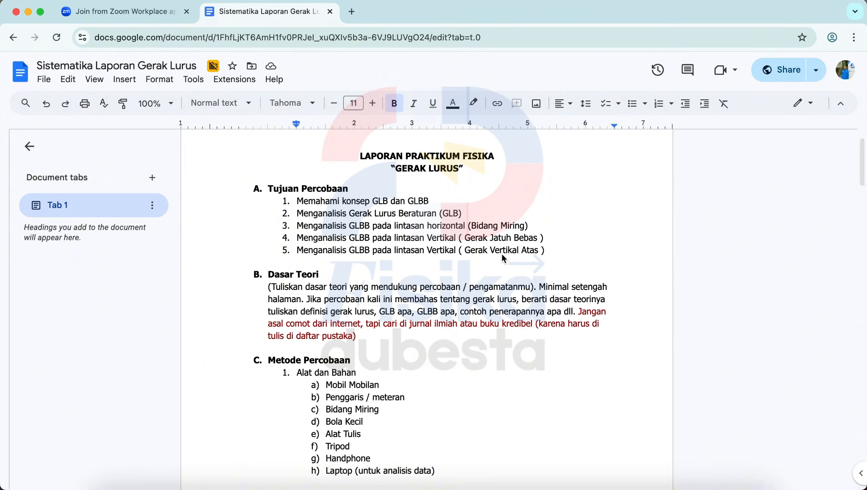
{"action": "scroll", "coordinate": [503, 258], "scroll_direction": "down", "scroll_amount": 2}
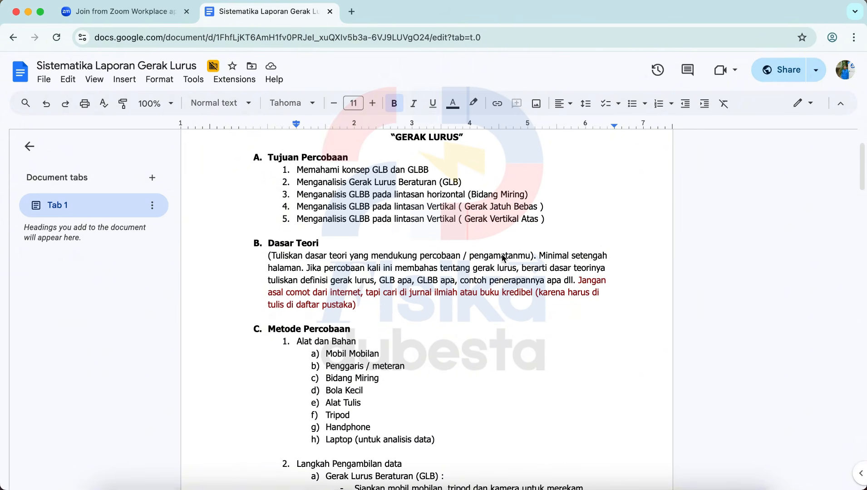
{"action": "scroll", "coordinate": [503, 258], "scroll_direction": "down", "scroll_amount": 20}
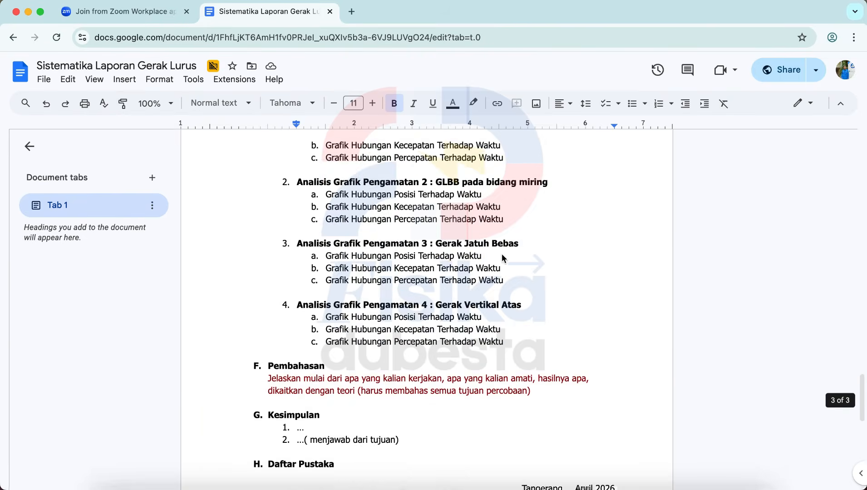
{"action": "scroll", "coordinate": [502, 254], "scroll_direction": "down", "scroll_amount": 4}
{"action": "scroll", "coordinate": [502, 254], "scroll_direction": "up", "scroll_amount": 20}
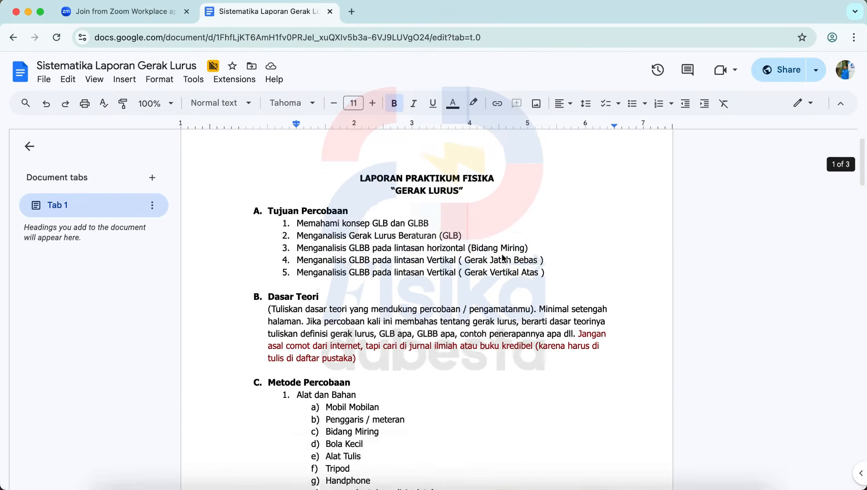
{"action": "scroll", "coordinate": [502, 258], "scroll_direction": "down", "scroll_amount": 2}
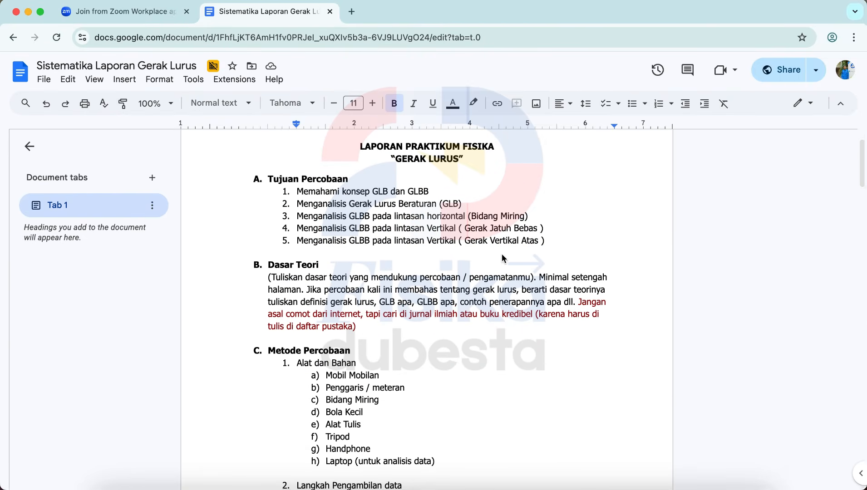
{"action": "scroll", "coordinate": [502, 258], "scroll_direction": "down", "scroll_amount": 15}
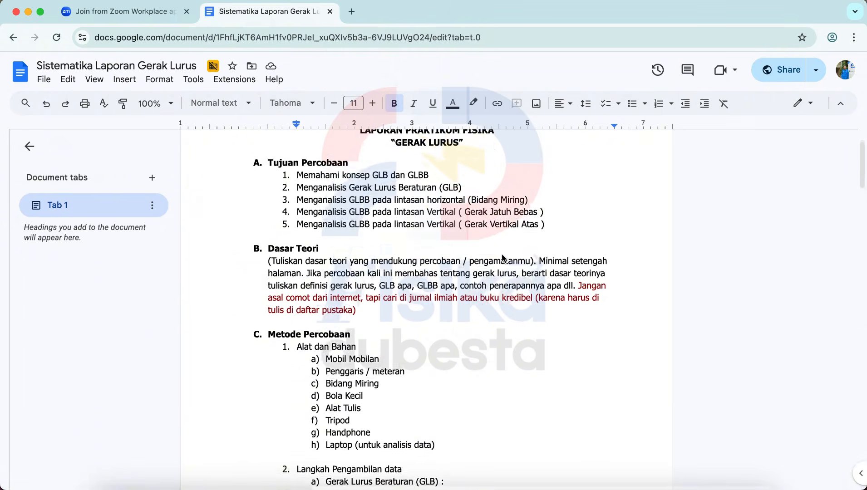
{"action": "scroll", "coordinate": [500, 257], "scroll_direction": "down", "scroll_amount": 10}
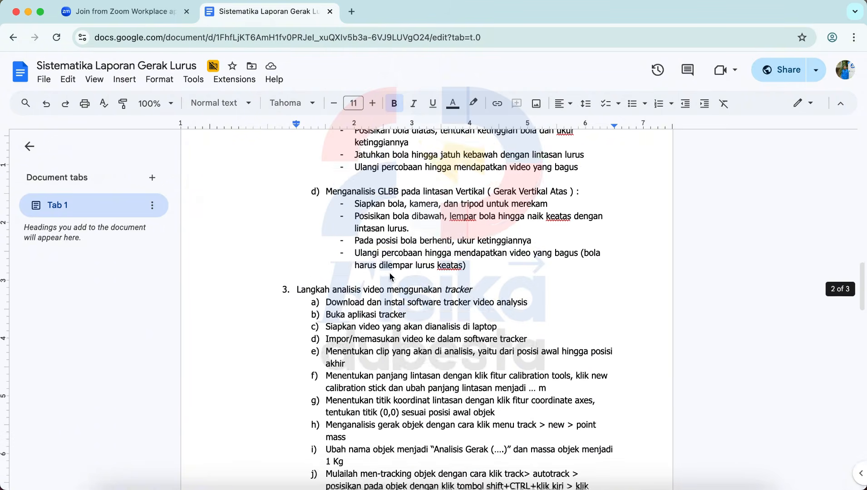
{"action": "scroll", "coordinate": [341, 282], "scroll_direction": "down", "scroll_amount": 5}
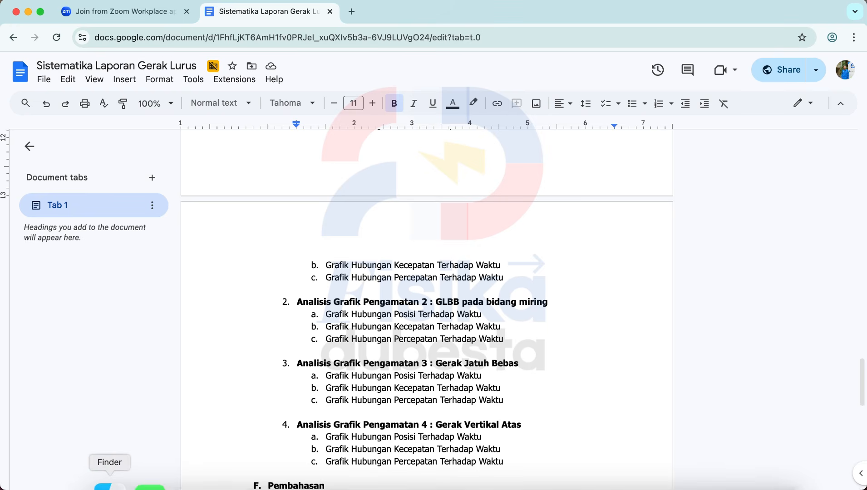
Step: Switch to Finder and preview the videos 1. GLB_comp.mp4 and 2. GLBB.mp4 in the Praktikum Gerak Lurus folder
{"action": "left_click", "coordinate": [108, 477]}
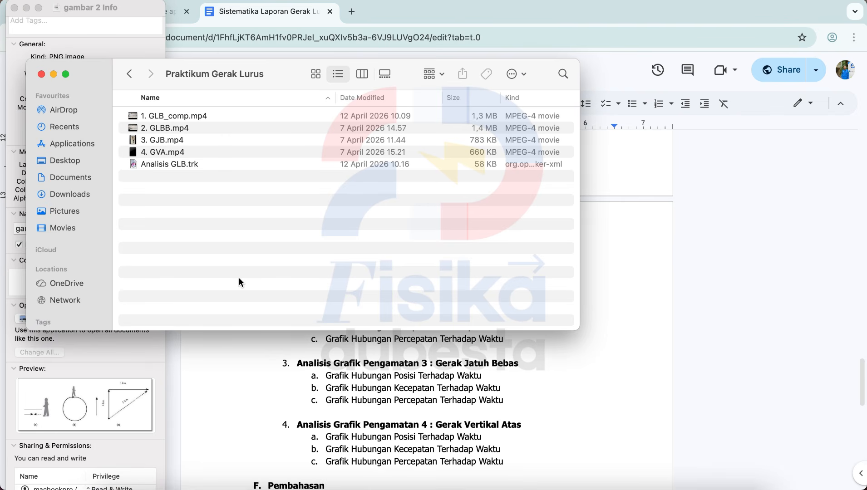
{"action": "left_click", "coordinate": [187, 115]}
{"action": "key", "text": "space"}
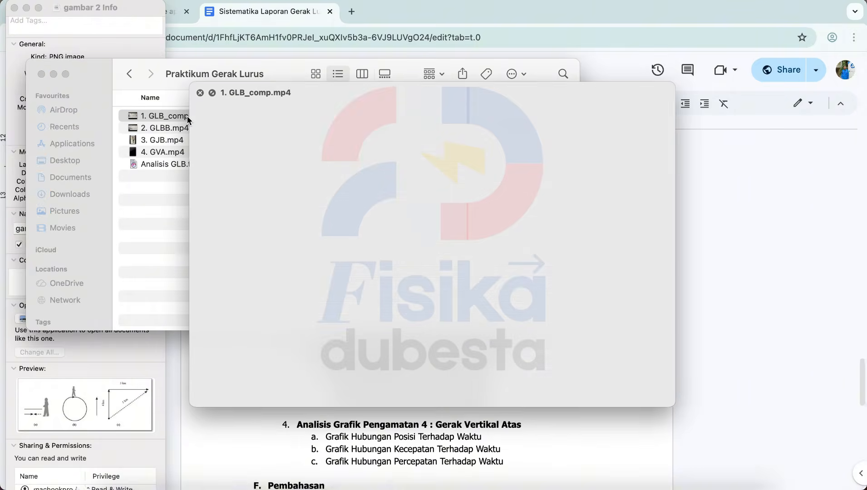
{"action": "key", "text": "space"}
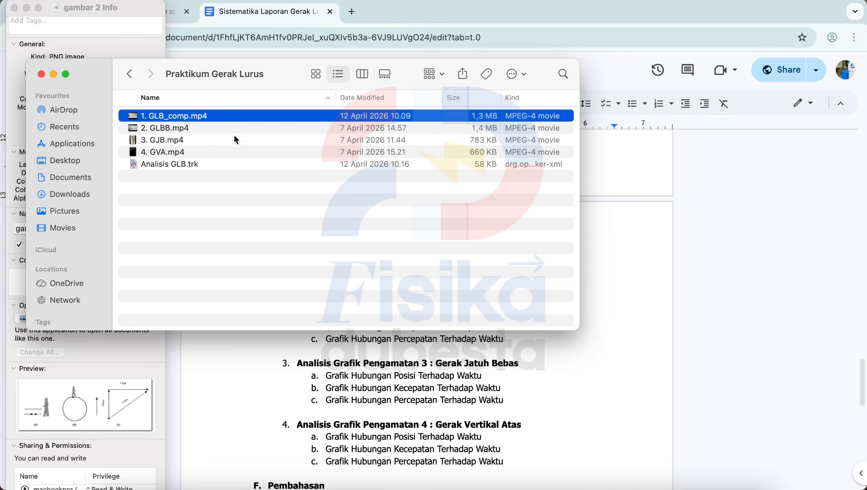
{"action": "left_click", "coordinate": [231, 130]}
{"action": "key", "text": "space"}
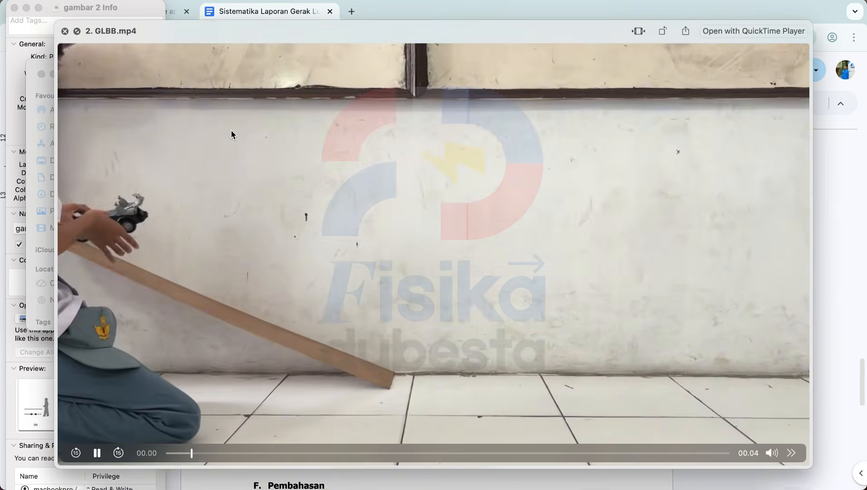
{"action": "key", "text": "space"}
Step: Preview the videos 3. GJB.mp4 and 4. GVA.mp4, leaving no file selected at the end
{"action": "left_click", "coordinate": [219, 140]}
{"action": "key", "text": "space"}
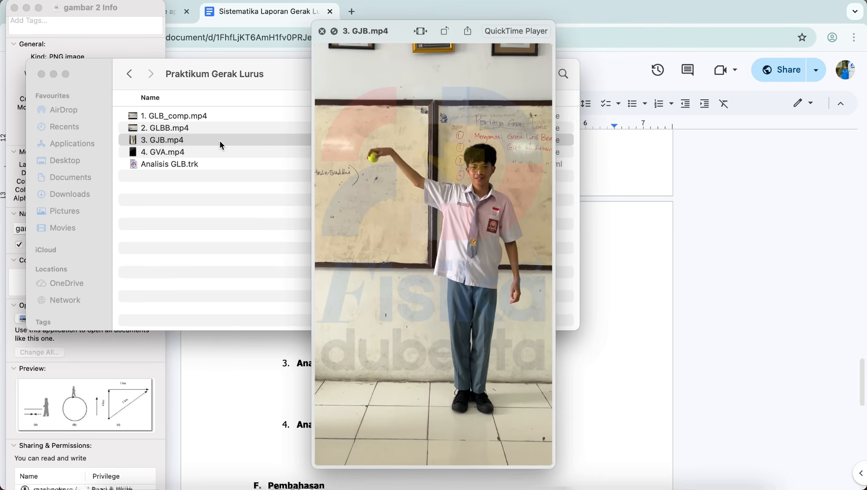
{"action": "key", "text": "space"}
{"action": "left_click", "coordinate": [198, 153]}
{"action": "key", "text": "space"}
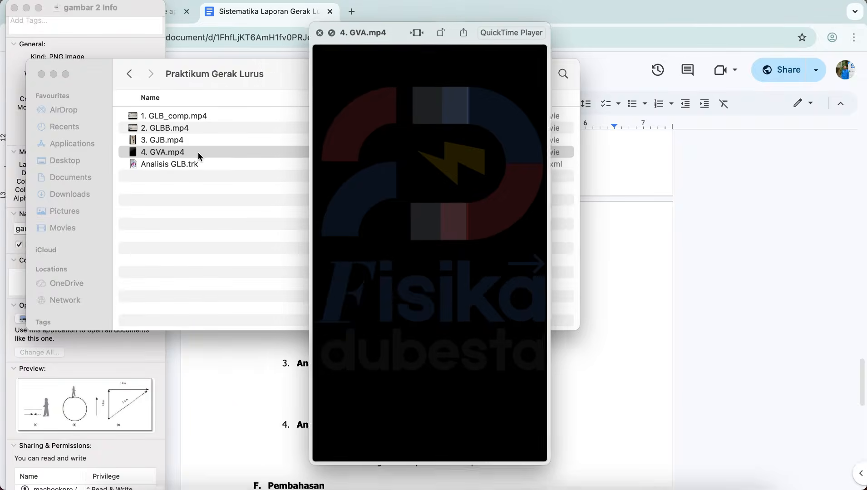
{"action": "key", "text": "space"}
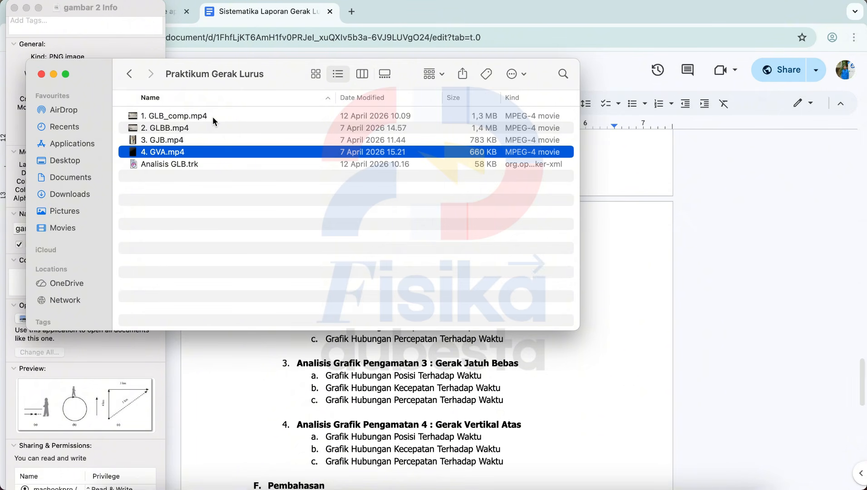
{"action": "left_click", "coordinate": [230, 200]}
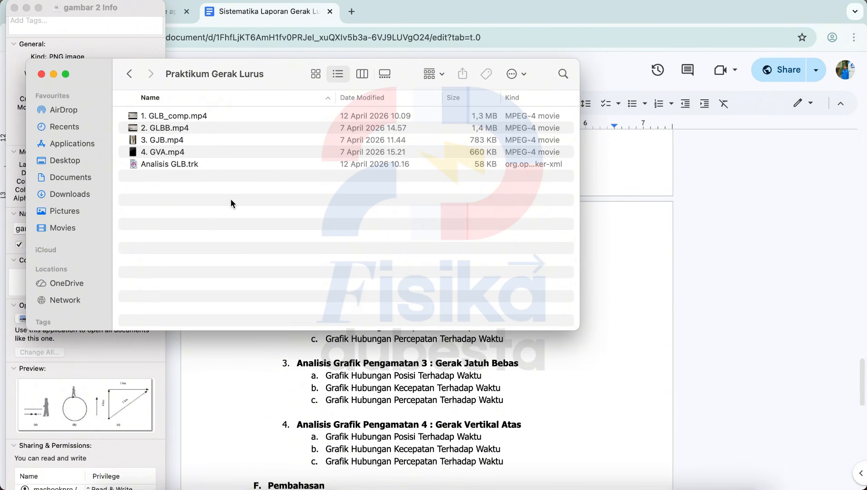
Step: Glance at the empty Tracker window, return to Finder, and preview 1. GLB_comp.mp4, pausing playback to examine the toy car's motion
{"action": "left_click", "coordinate": [717, 488]}
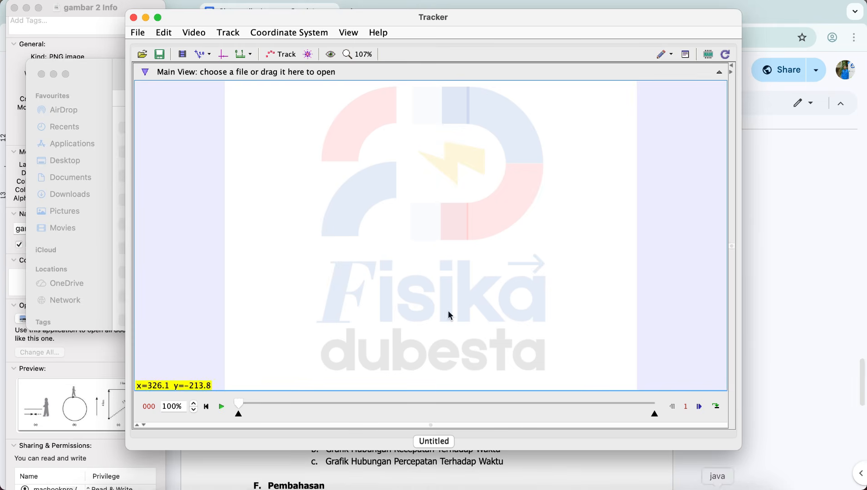
{"action": "left_click", "coordinate": [106, 486]}
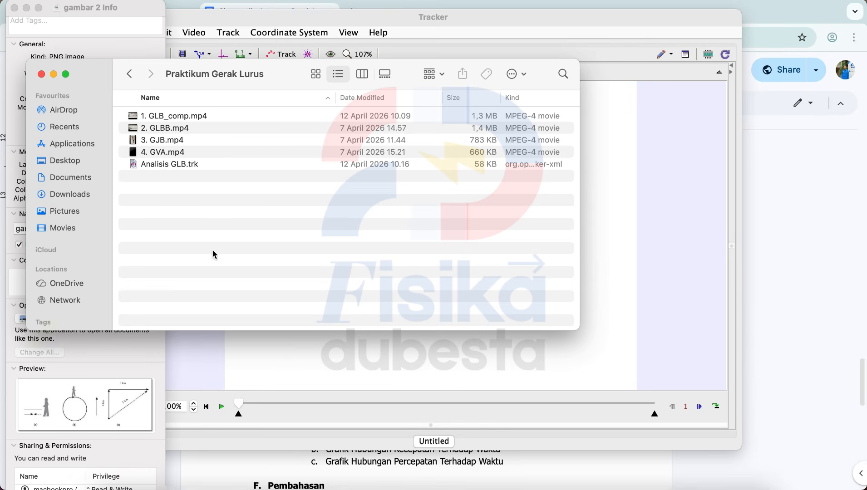
{"action": "left_click", "coordinate": [178, 116]}
{"action": "key", "text": "space"}
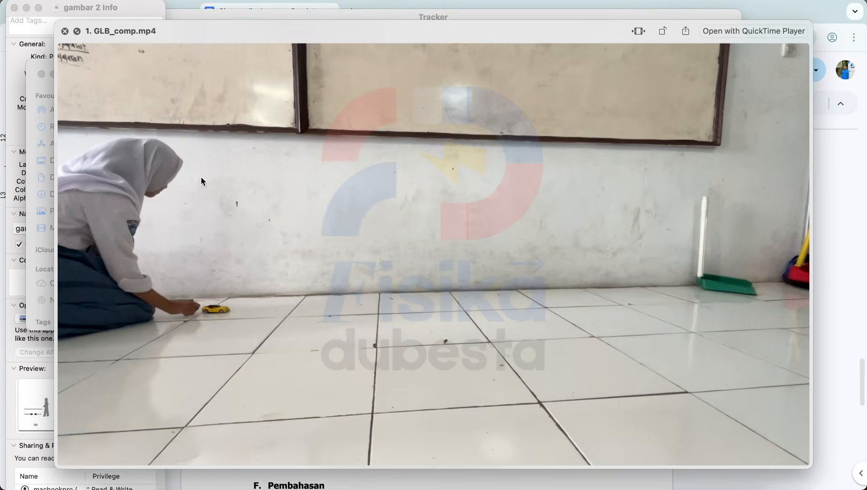
{"action": "left_click", "coordinate": [98, 452]}
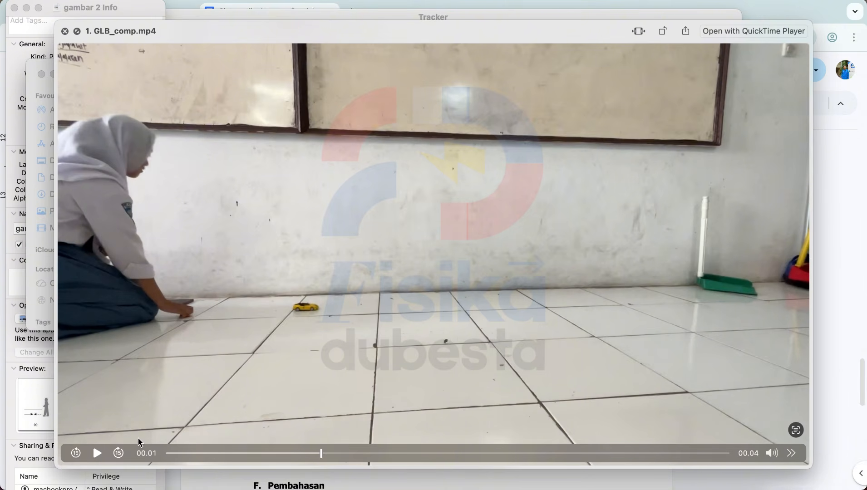
{"action": "left_click", "coordinate": [98, 452]}
{"action": "left_click", "coordinate": [98, 453]}
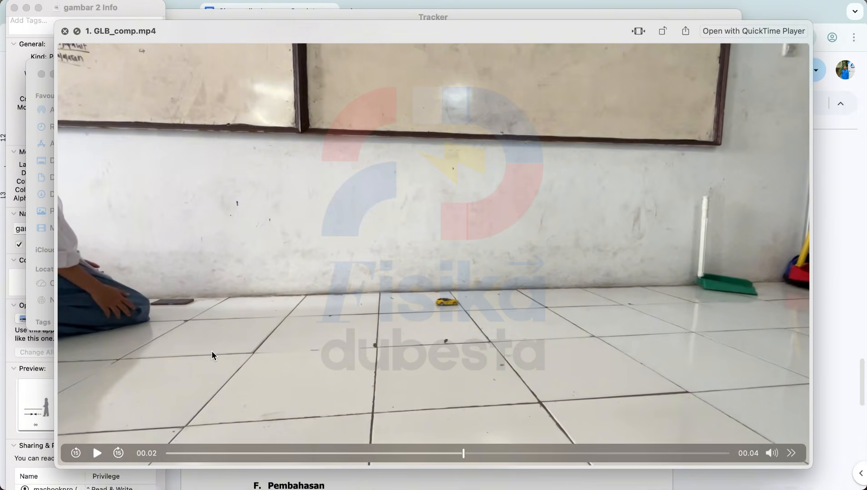
{"action": "key", "text": "space"}
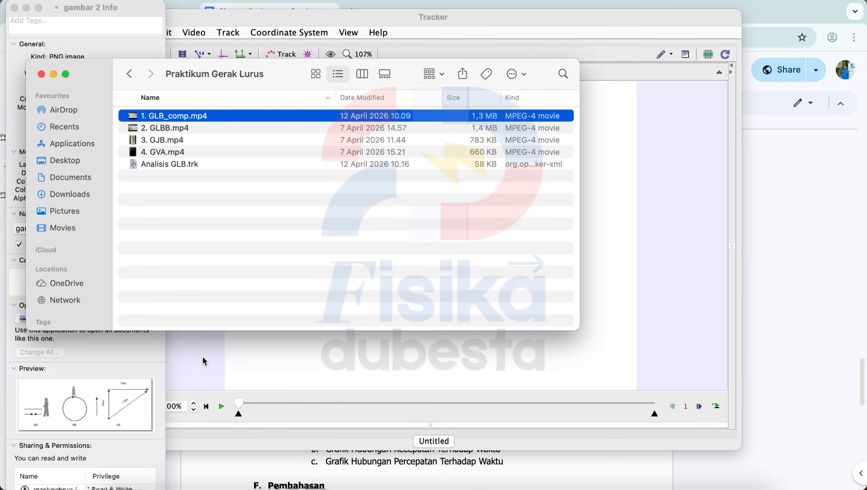
Step: Preview 3. GJB.mp4 and pause playback during the ball's fall to examine how it was filmed
{"action": "left_click", "coordinate": [222, 217]}
{"action": "left_click", "coordinate": [187, 141]}
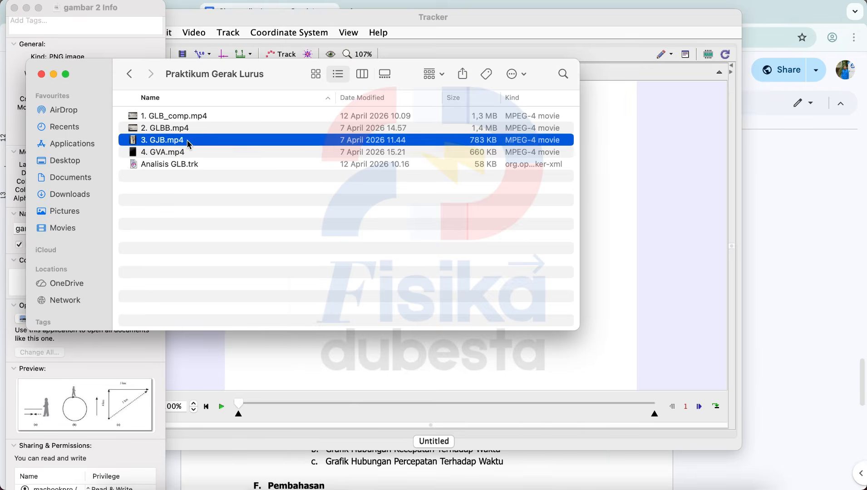
{"action": "key", "text": "space"}
{"action": "key", "text": "space"}
{"action": "key", "text": "space"}
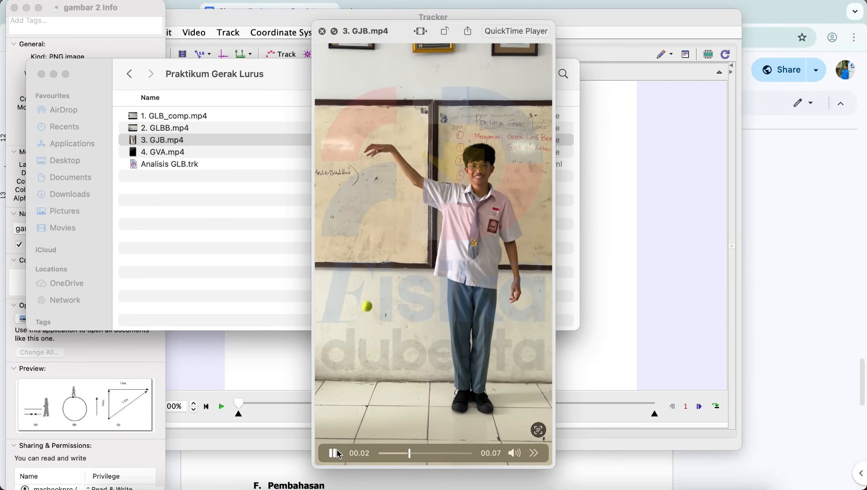
{"action": "left_click", "coordinate": [336, 452]}
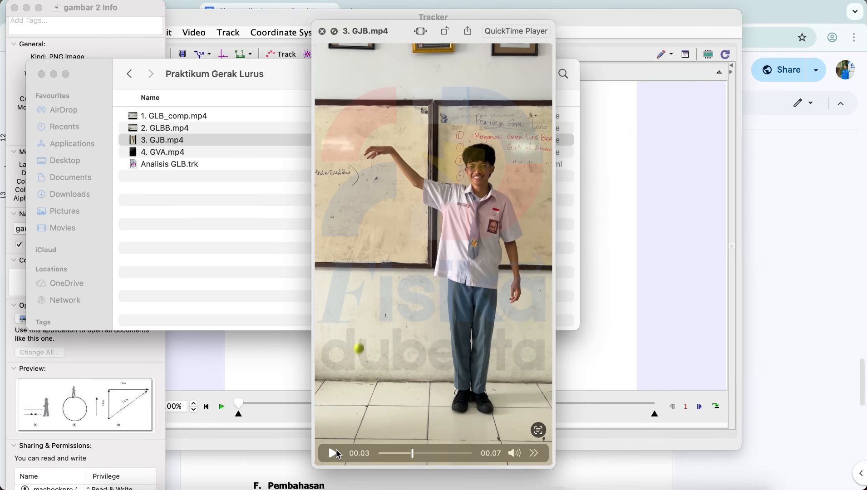
{"action": "key", "text": "space"}
{"action": "left_click", "coordinate": [290, 292]}
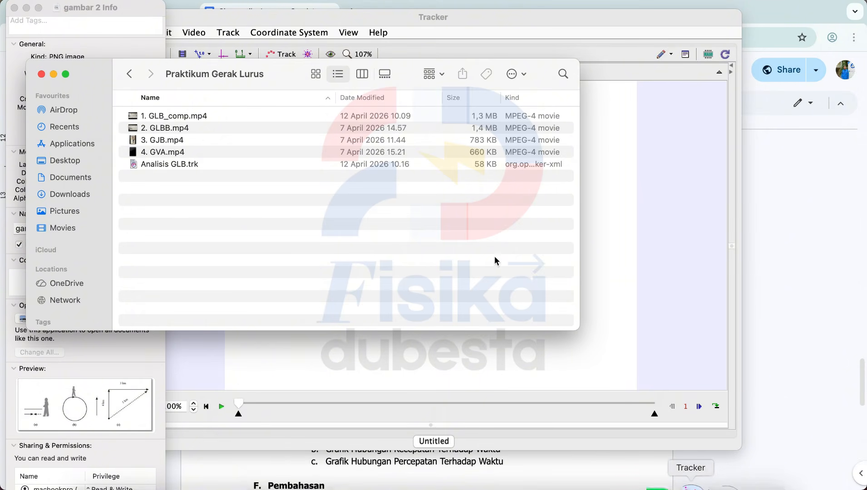
Step: Preview 1. GLB_comp.mp4 again to check the toy car recording, and close the preview
{"action": "left_click", "coordinate": [306, 127]}
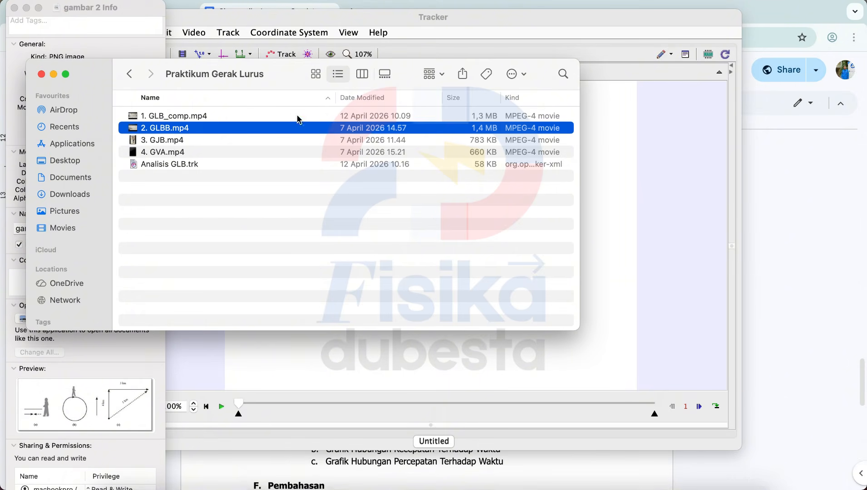
{"action": "left_click", "coordinate": [296, 116]}
{"action": "key", "text": "space"}
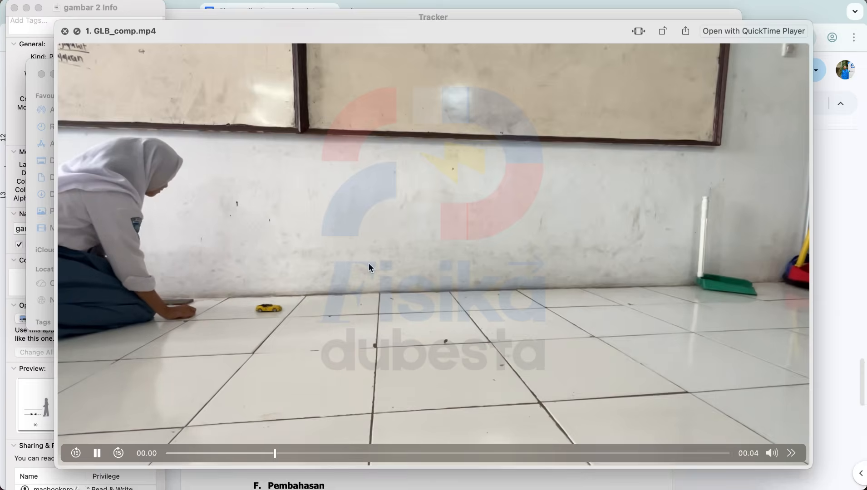
{"action": "key", "text": "space"}
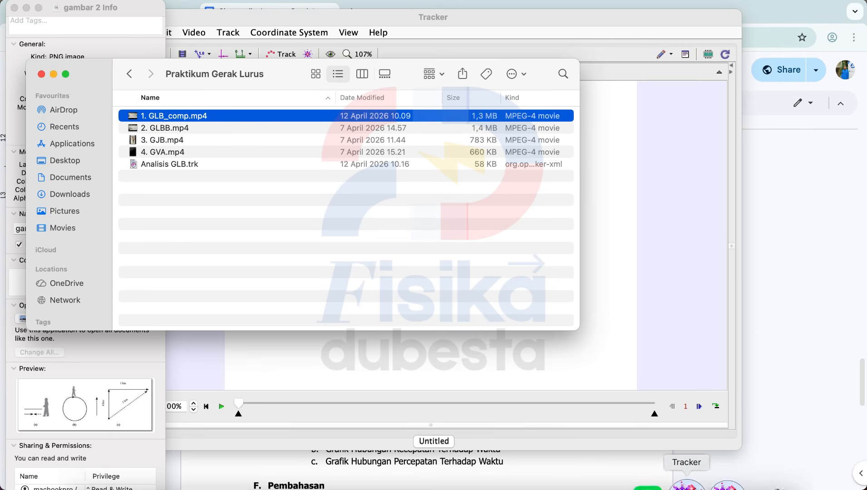
{"action": "left_click", "coordinate": [459, 210]}
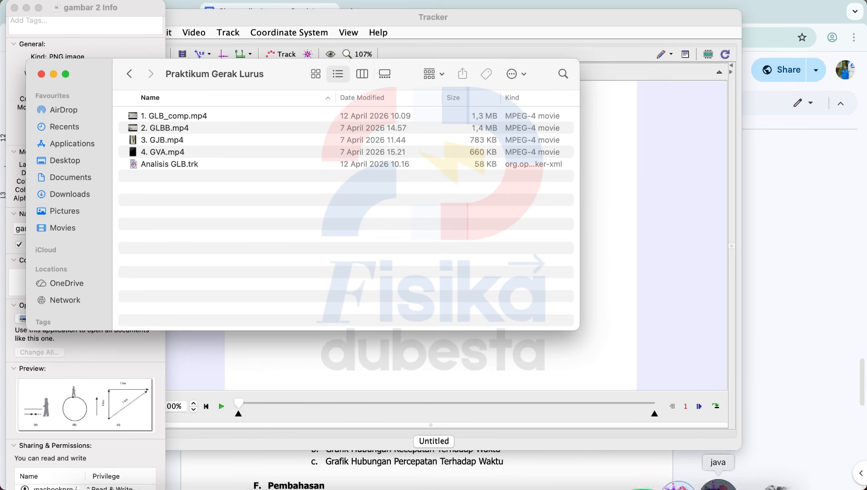
Step: Load 1. GLB_comp.mp4 from the Praktikum Gerak Lurus folder into Tracker and enlarge the Tracker window to fill the screen
{"action": "left_click", "coordinate": [718, 487]}
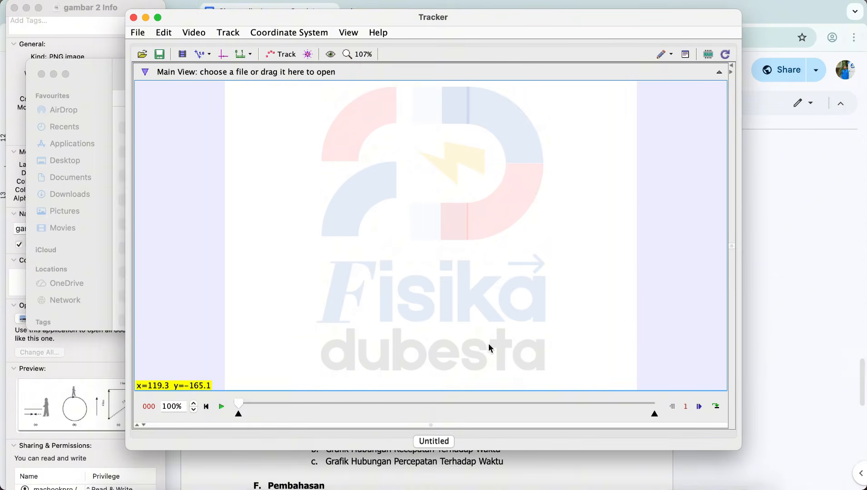
{"action": "left_click", "coordinate": [110, 486]}
{"action": "left_click_drag", "start_coordinate": [215, 116], "coordinate": [336, 359]}
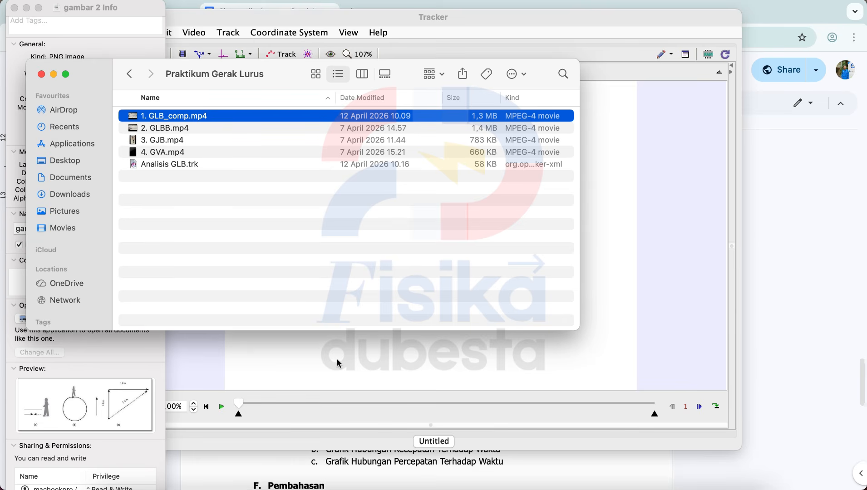
{"action": "left_click", "coordinate": [337, 358]}
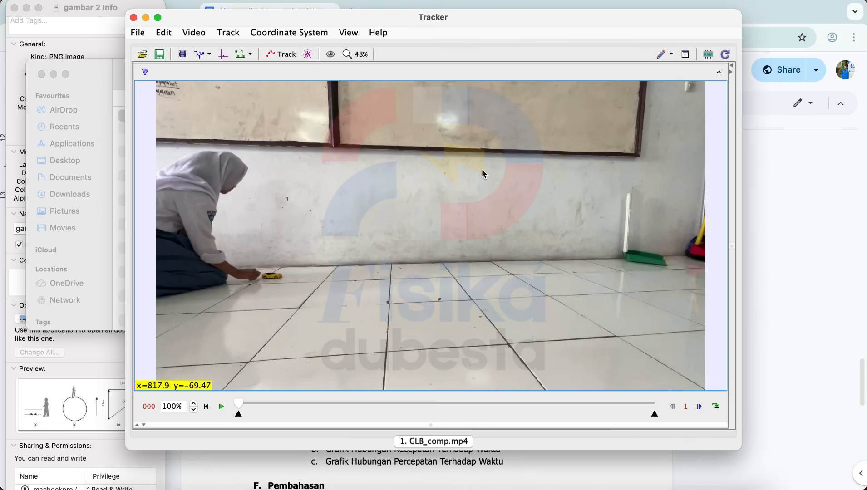
{"action": "double_click", "coordinate": [496, 19]}
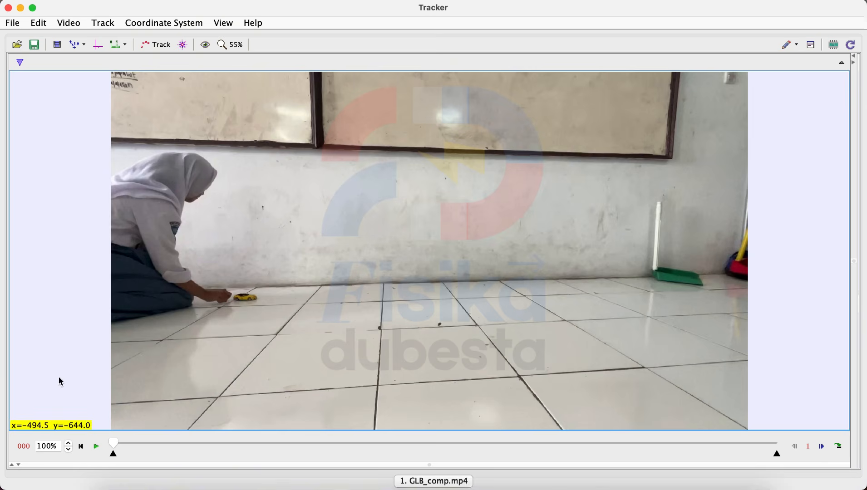
Step: Play the toy car video from its first frame, pausing to examine the motion, and return to the first frame
{"action": "left_click", "coordinate": [97, 447]}
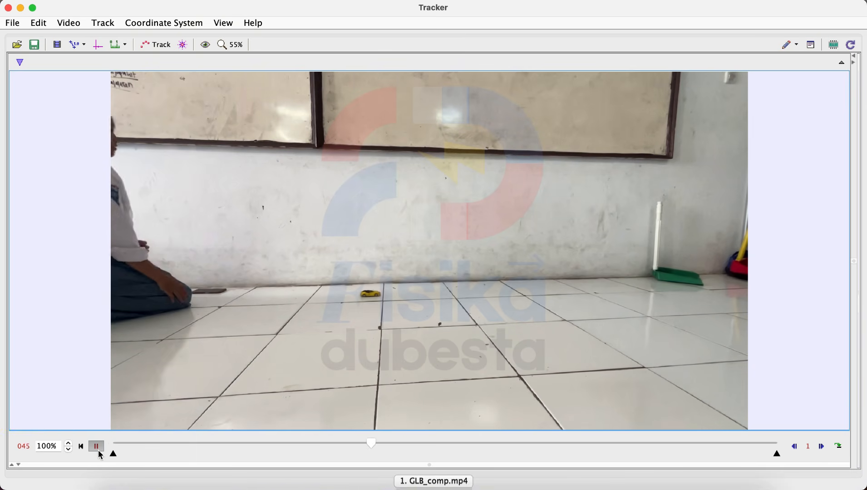
{"action": "left_click", "coordinate": [98, 450]}
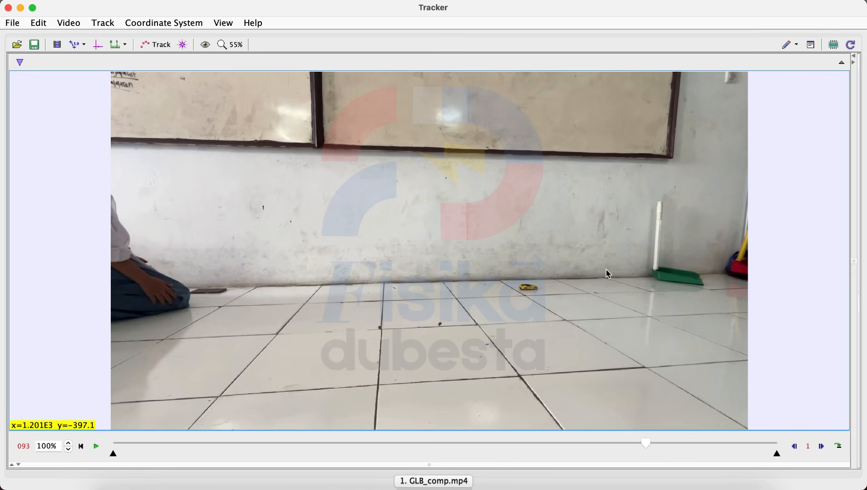
{"action": "left_click", "coordinate": [81, 447]}
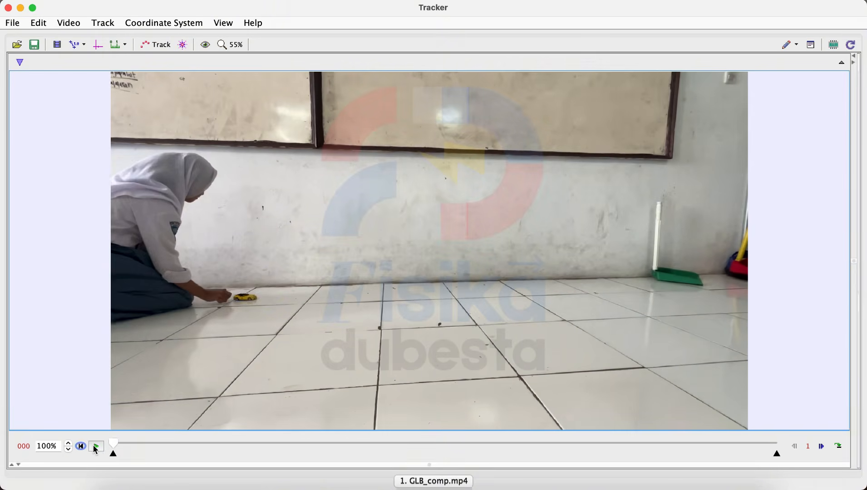
{"action": "left_click", "coordinate": [94, 446]}
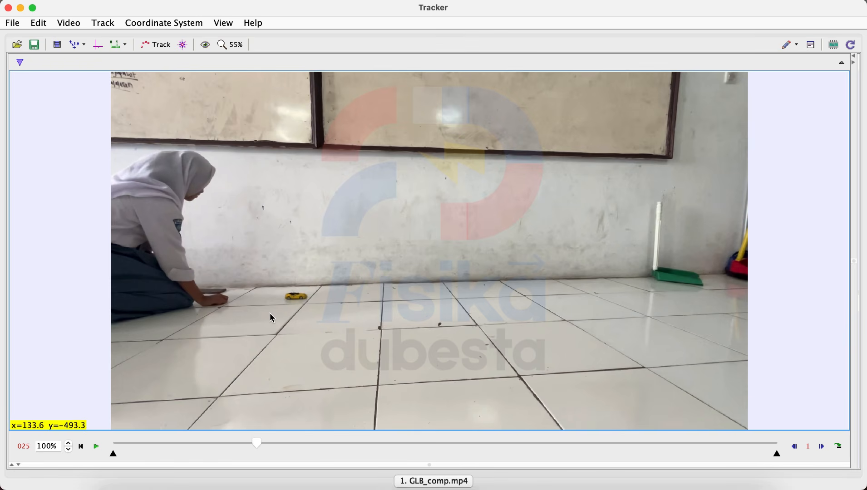
{"action": "left_click", "coordinate": [98, 446]}
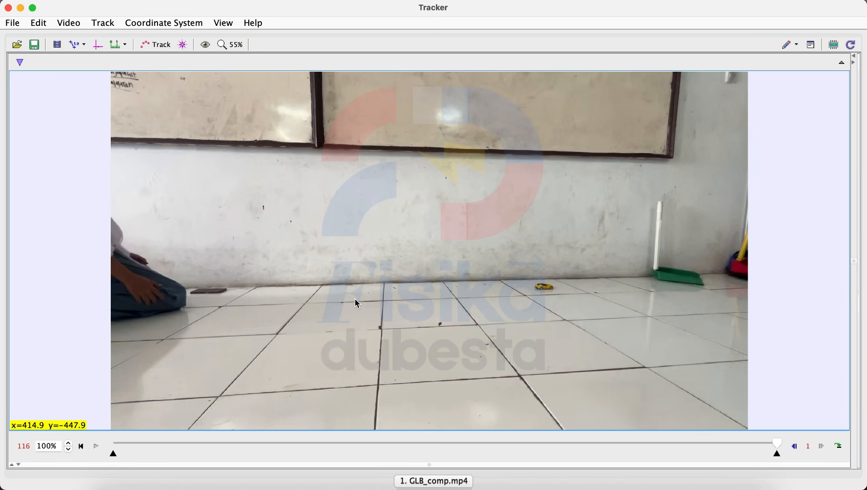
{"action": "left_click", "coordinate": [82, 448]}
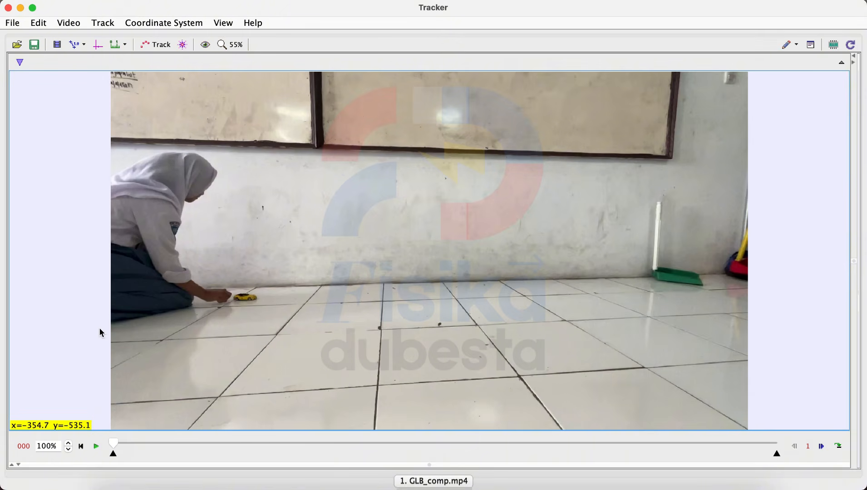
Step: Play and scrub through the middle of the video to find the frames where the car crosses the tile between two floor lines
{"action": "left_click", "coordinate": [96, 443]}
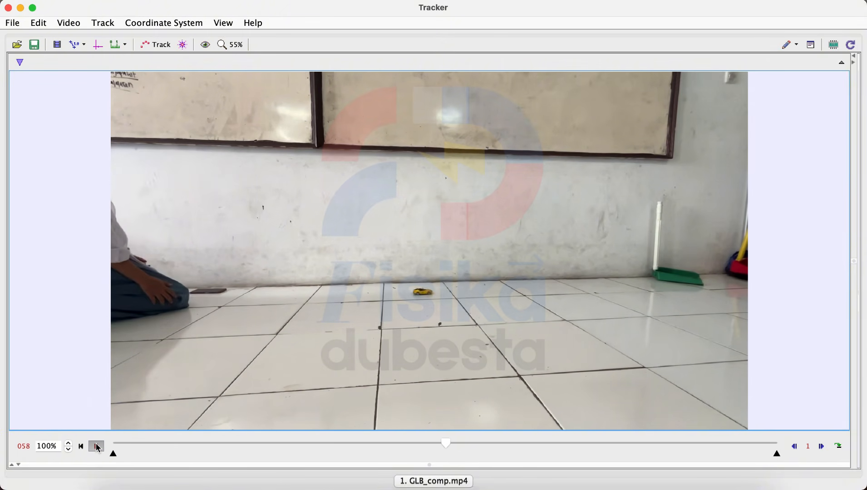
{"action": "left_click", "coordinate": [419, 443]}
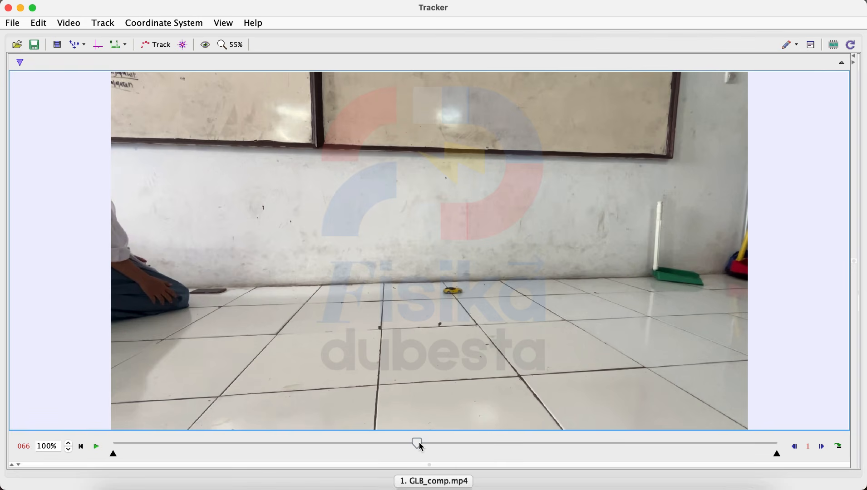
{"action": "left_click_drag", "start_coordinate": [410, 442], "coordinate": [402, 442]}
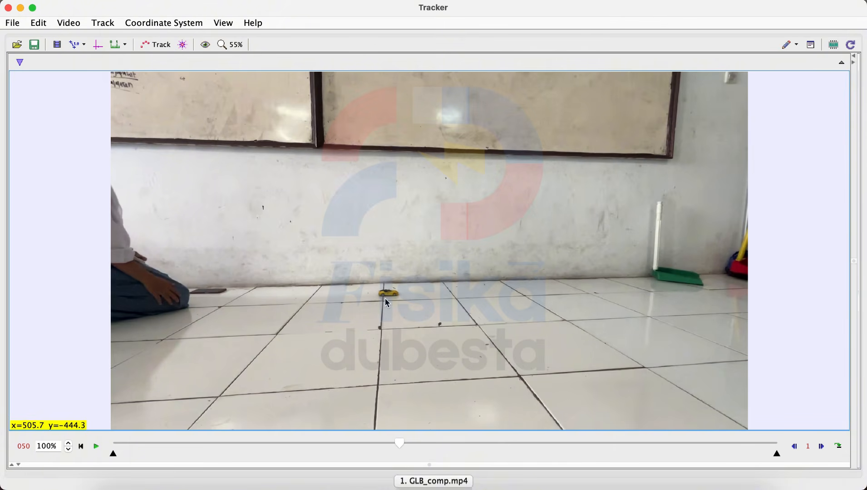
{"action": "left_click", "coordinate": [374, 441]}
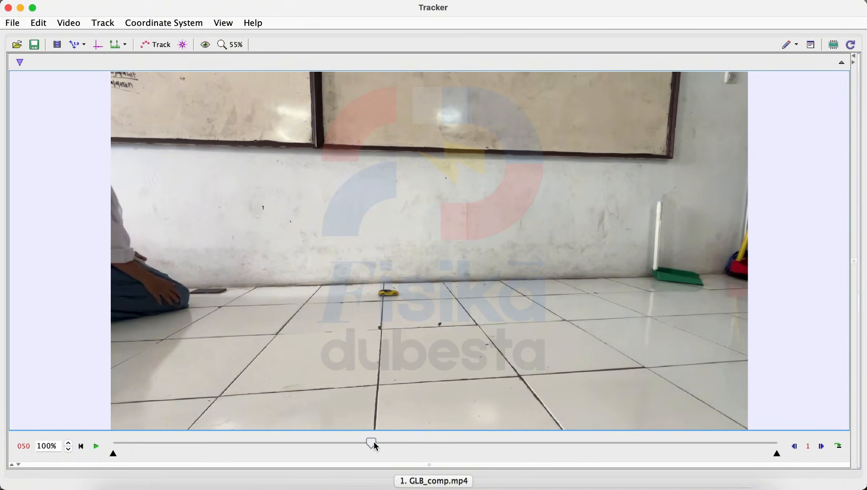
{"action": "left_click", "coordinate": [96, 446]}
{"action": "left_click", "coordinate": [96, 446]}
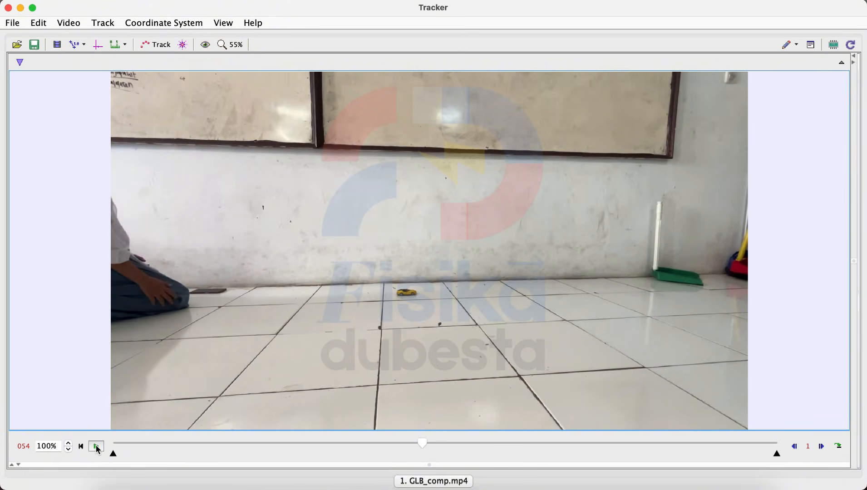
{"action": "left_click", "coordinate": [355, 441]}
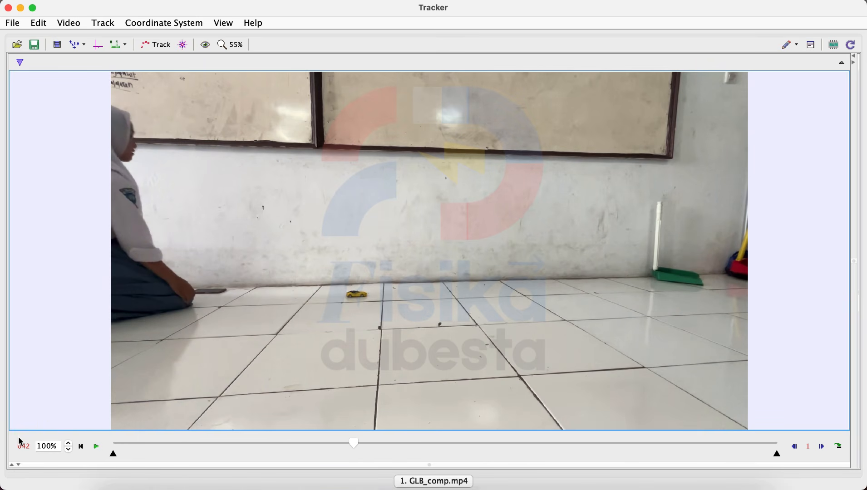
{"action": "left_click", "coordinate": [382, 444]}
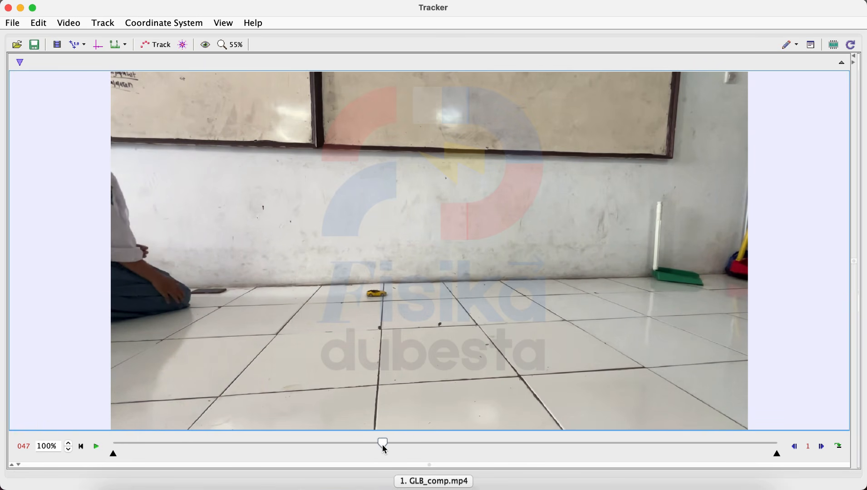
{"action": "left_click", "coordinate": [98, 449]}
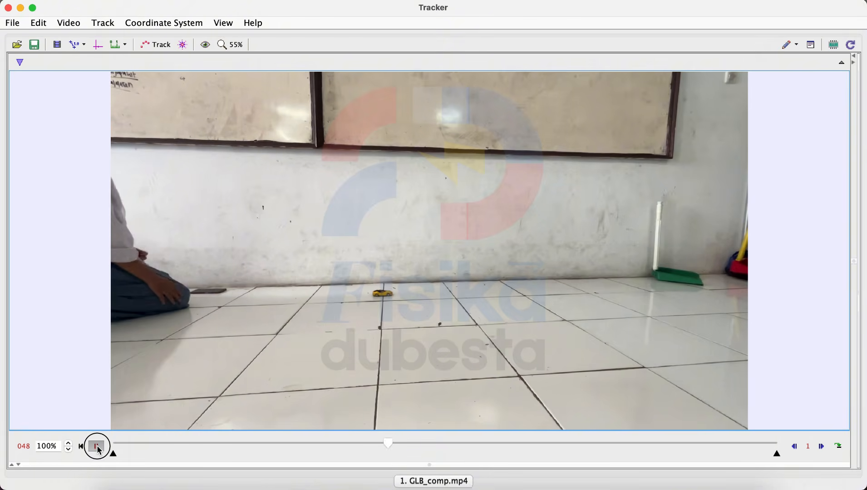
{"action": "left_click", "coordinate": [98, 448]}
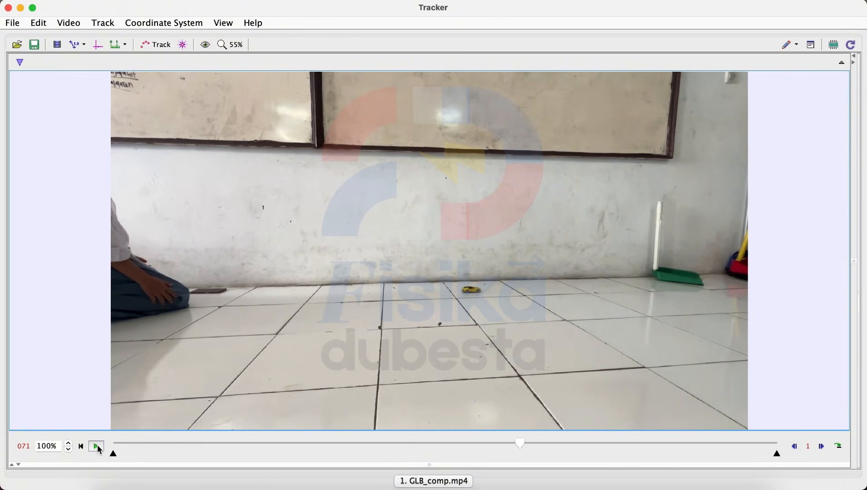
Step: Set the clip's start frame to 47 and end frame to 70
{"action": "left_click", "coordinate": [56, 44]}
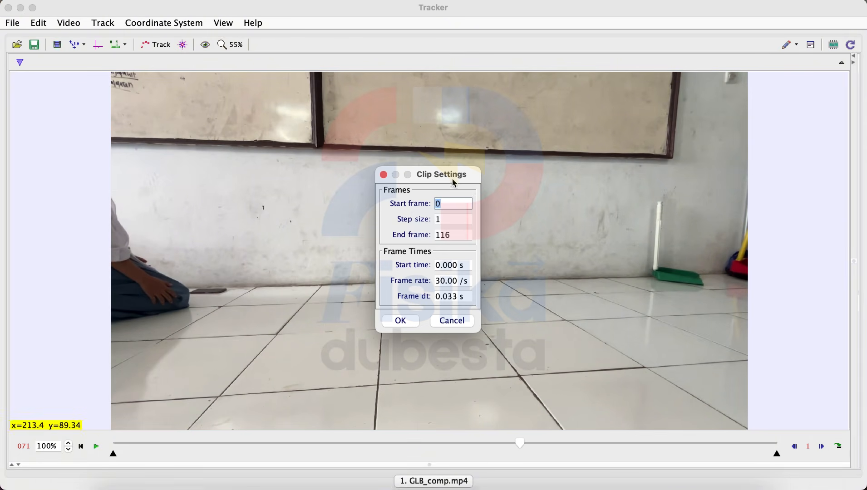
{"action": "type", "text": "47"}
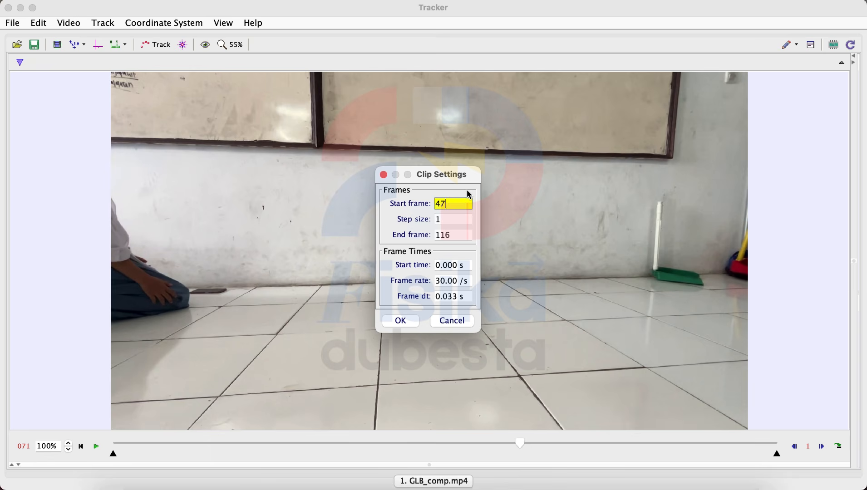
{"action": "left_click", "coordinate": [448, 234]}
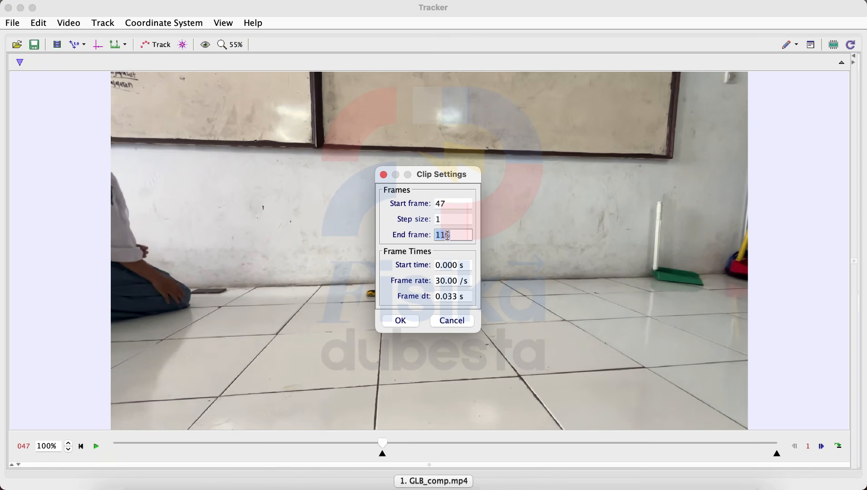
{"action": "type", "text": "7"}
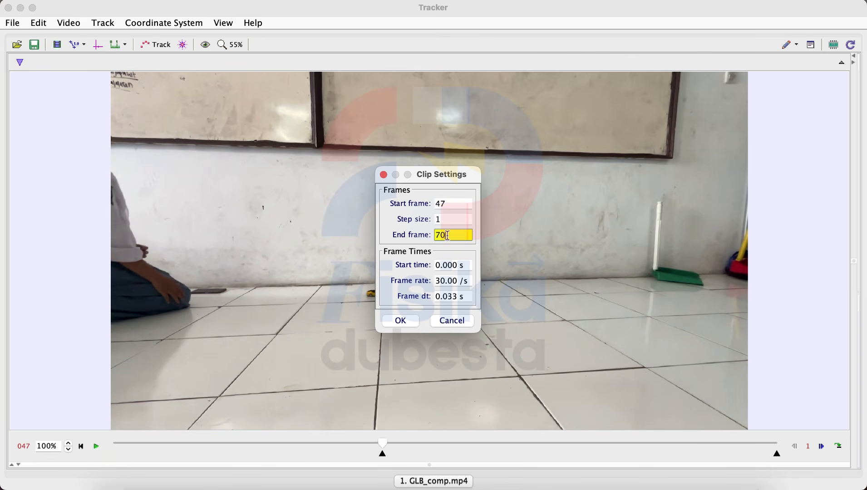
{"action": "type", "text": "0"}
{"action": "left_click", "coordinate": [400, 321]}
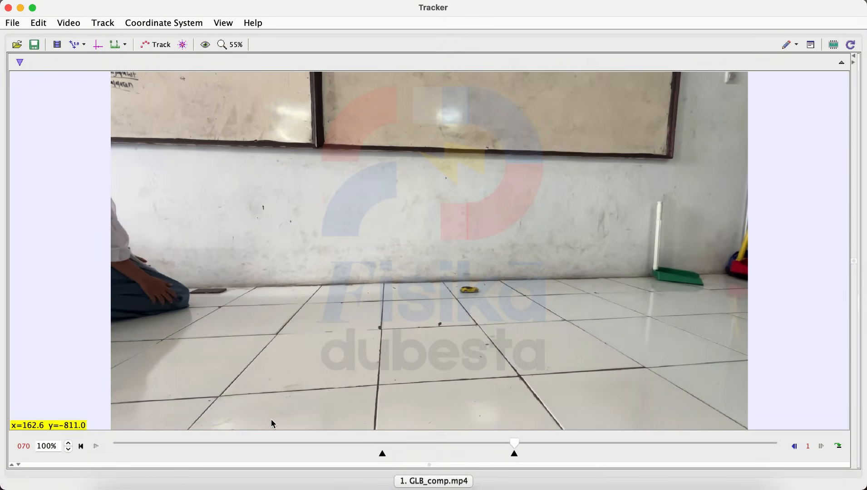
Step: Change the clip's end frame to 60 and replay the trimmed range from its start
{"action": "left_click", "coordinate": [57, 45]}
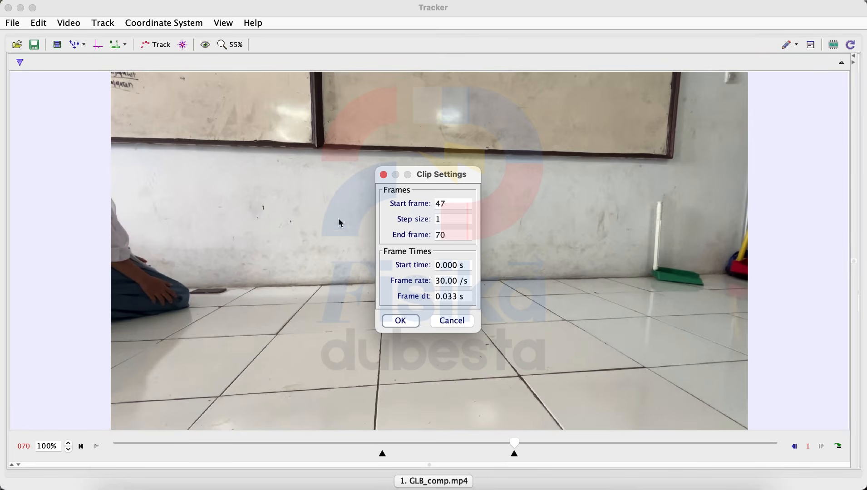
{"action": "left_click", "coordinate": [445, 235]}
{"action": "type", "text": "60"}
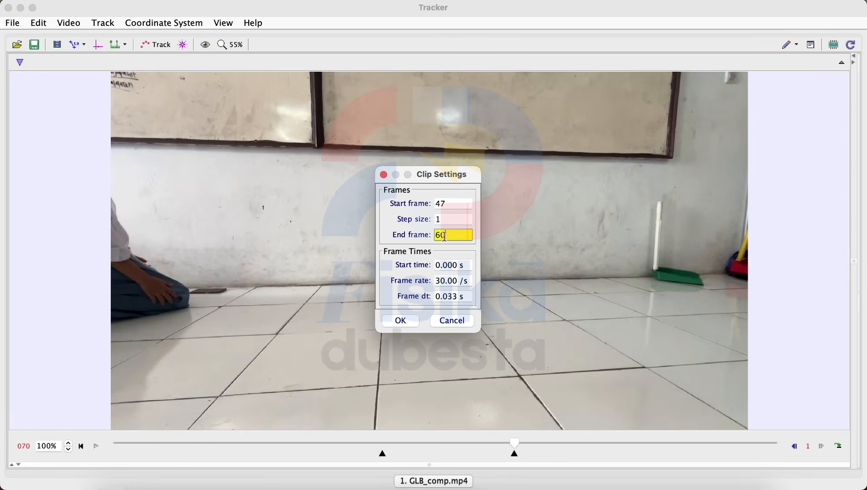
{"action": "left_click", "coordinate": [406, 325]}
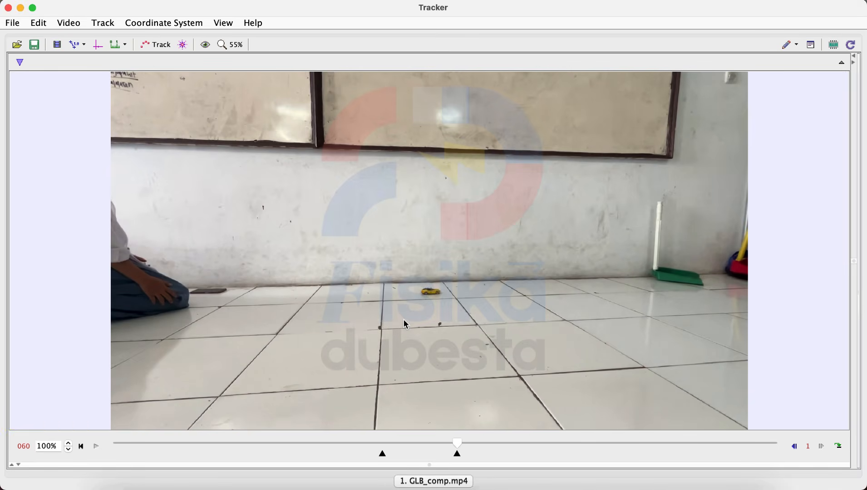
{"action": "left_click", "coordinate": [88, 447]}
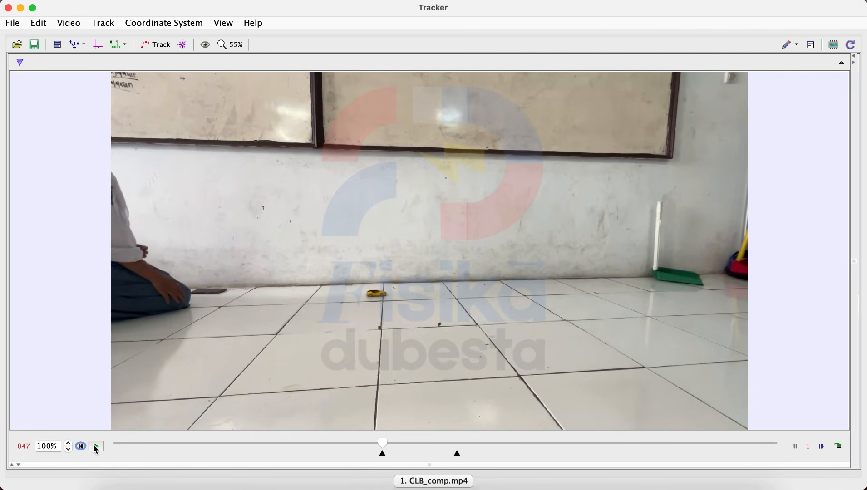
{"action": "left_click", "coordinate": [96, 448]}
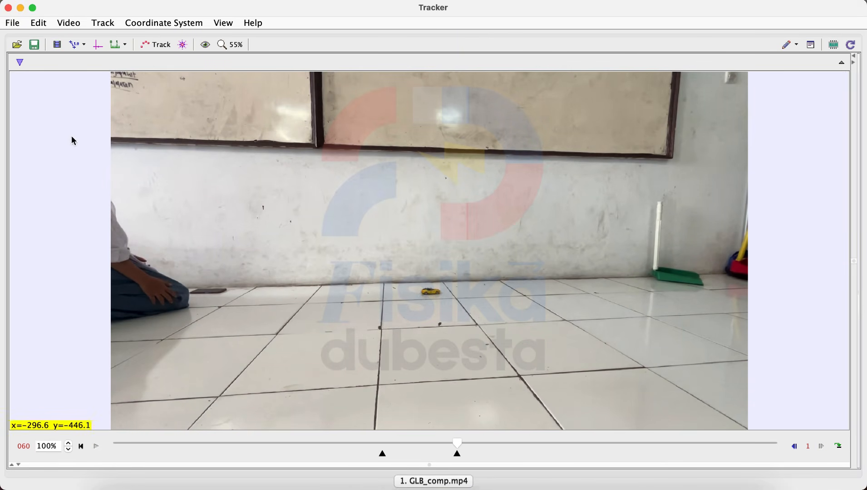
Step: Set the clip's end frame to 65 and return to the clip's first frame
{"action": "left_click", "coordinate": [56, 44]}
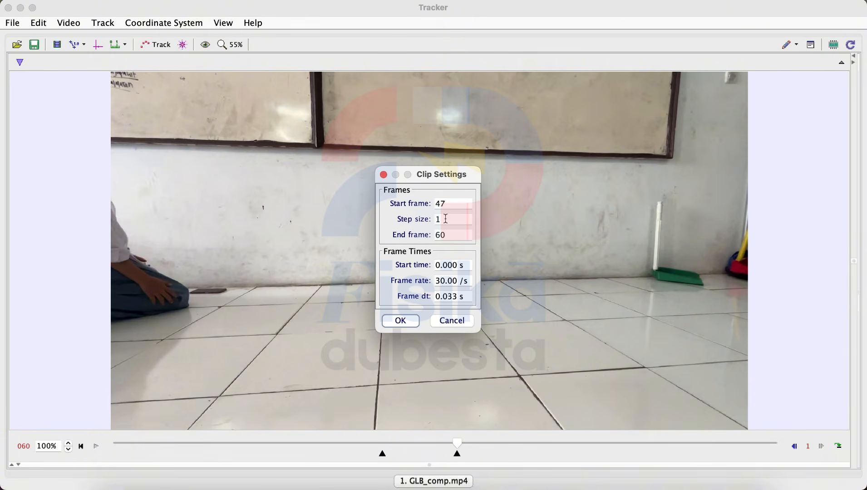
{"action": "double_click", "coordinate": [442, 236]}
{"action": "type", "text": "6"}
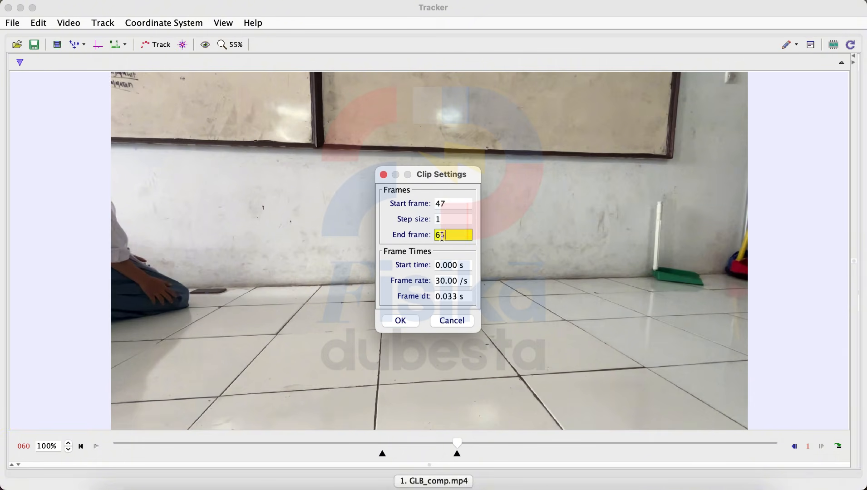
{"action": "type", "text": "5"}
{"action": "left_click", "coordinate": [400, 321]}
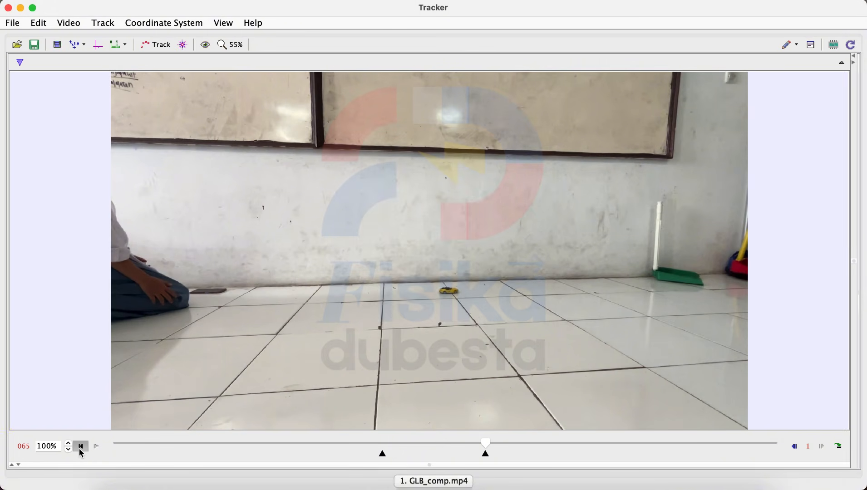
{"action": "left_click", "coordinate": [81, 446]}
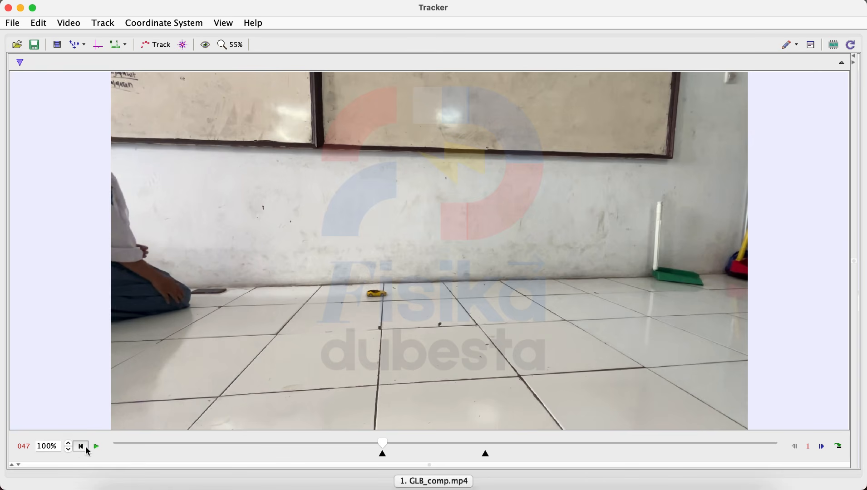
Step: Set the clip's start frame to 48 and play the trimmed clip through to its end
{"action": "left_click", "coordinate": [57, 45]}
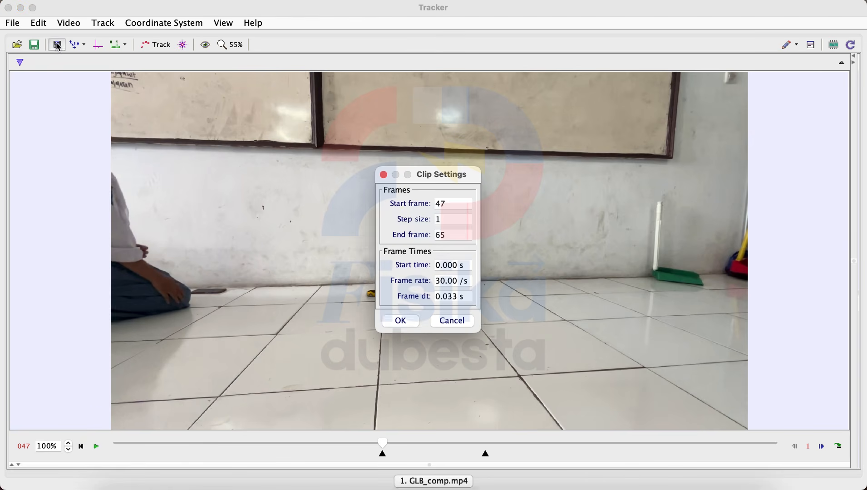
{"action": "left_click", "coordinate": [439, 200]}
{"action": "type", "text": "4"}
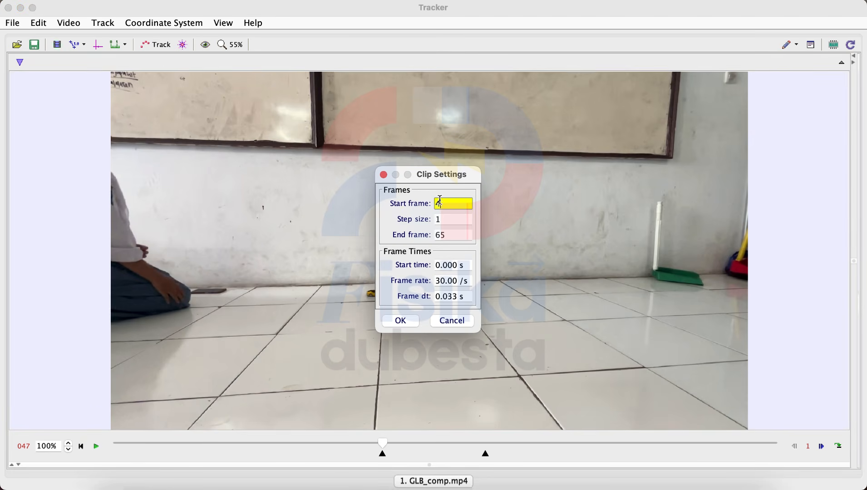
{"action": "left_click", "coordinate": [404, 321]}
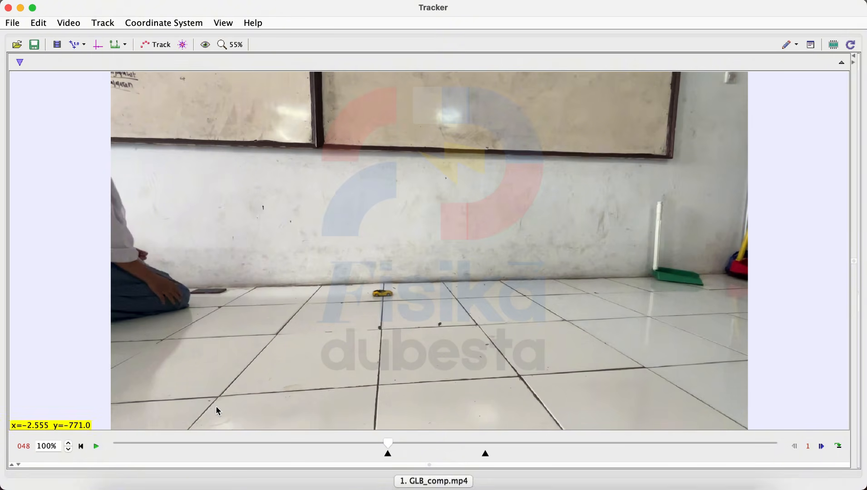
{"action": "left_click", "coordinate": [97, 447]}
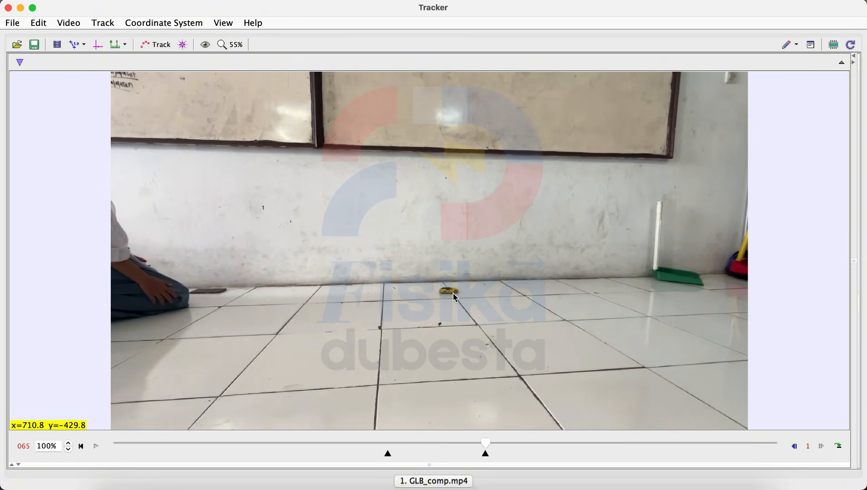
Step: Add a new calibration stick to the video for setting the length scale
{"action": "left_click", "coordinate": [76, 45]}
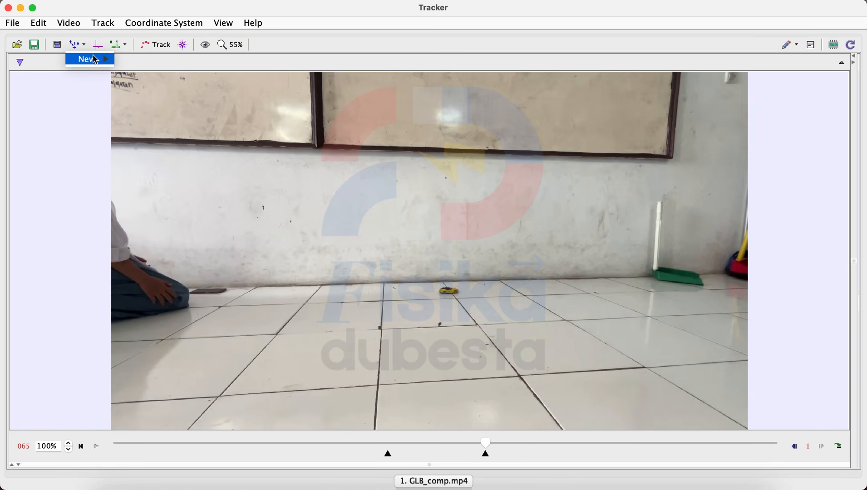
{"action": "mouse_move", "coordinate": [90, 59]}
{"action": "left_click", "coordinate": [134, 60]}
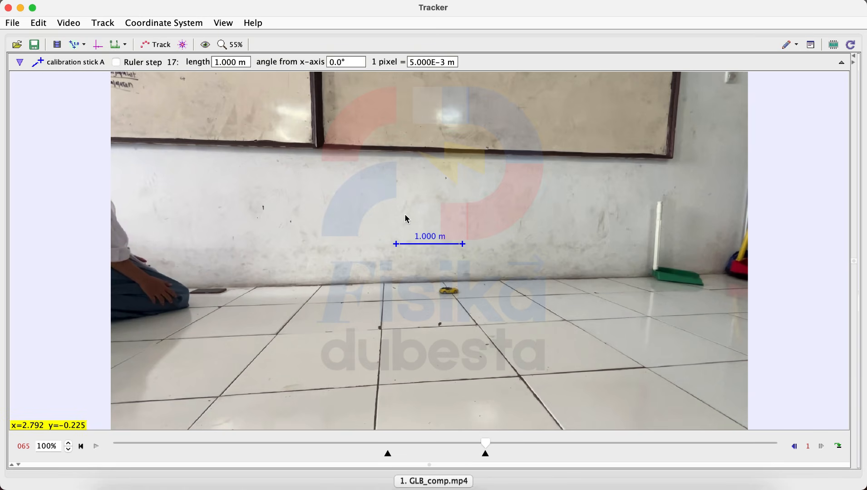
Step: Move the calibration stick onto the floor tile along the toy car's path, checking its placement by replaying the trimmed clip
{"action": "left_click_drag", "start_coordinate": [413, 248], "coordinate": [401, 298]}
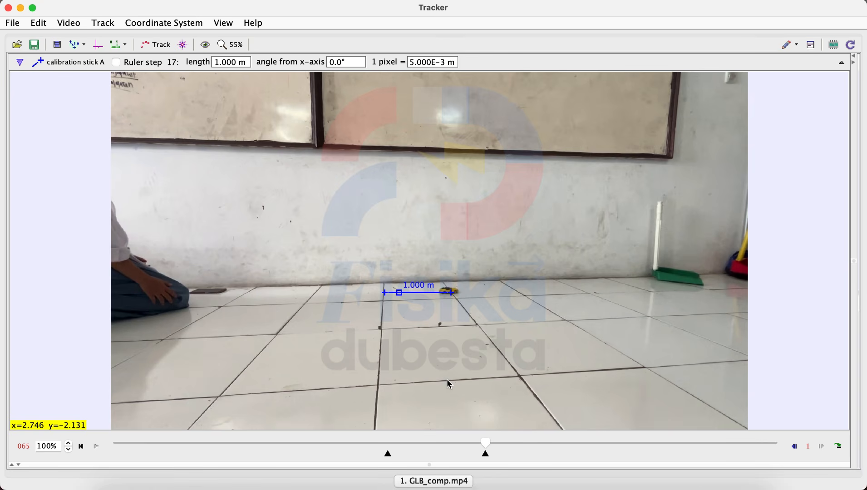
{"action": "left_click", "coordinate": [82, 449]}
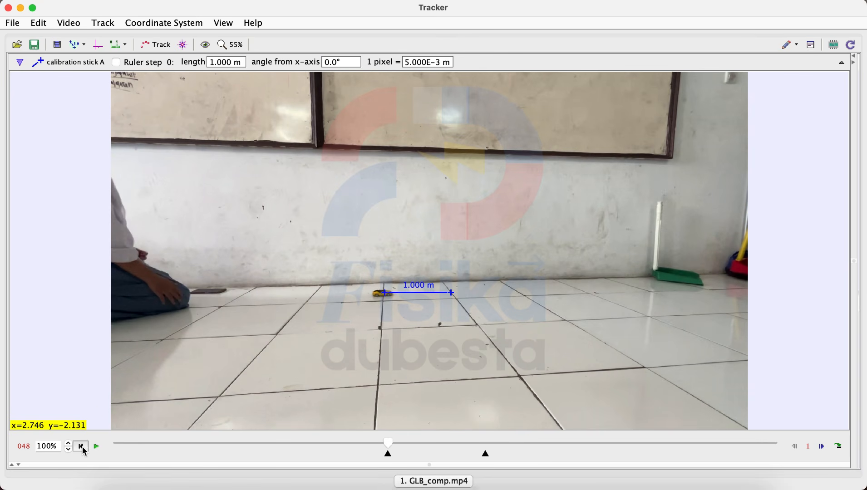
{"action": "left_click", "coordinate": [102, 447]}
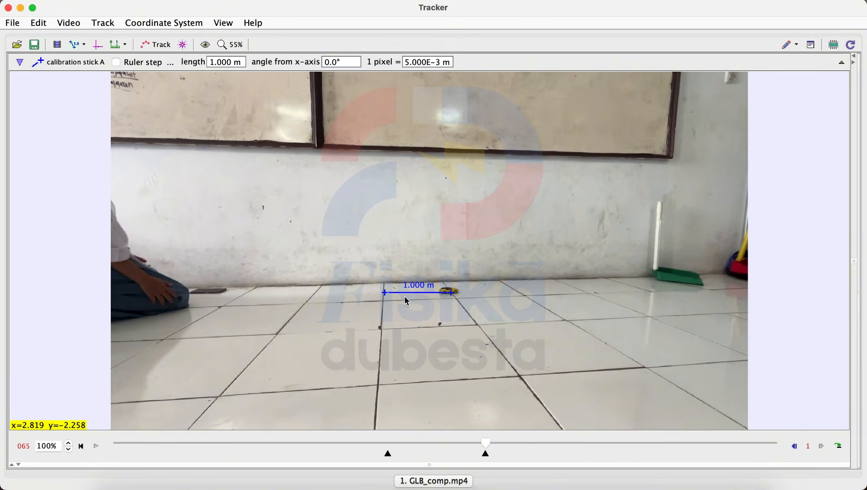
{"action": "left_click_drag", "start_coordinate": [405, 297], "coordinate": [407, 295]}
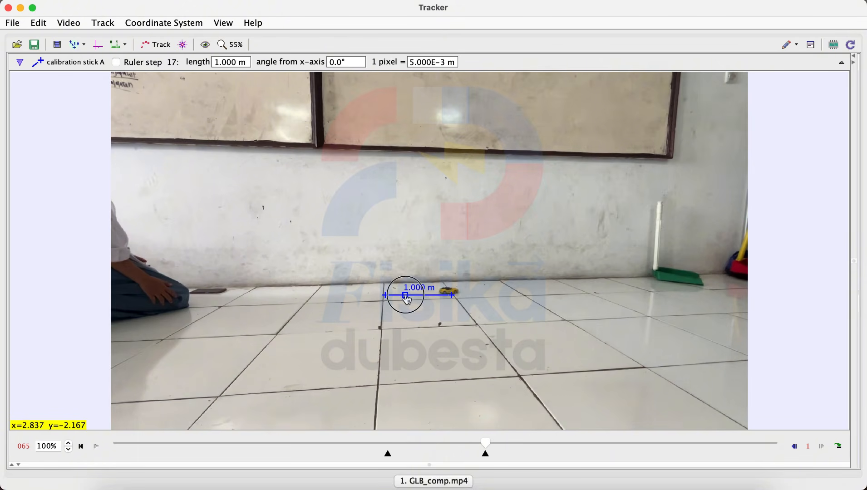
Step: Set the calibration stick's length to 40 cm and change the length unit to cm
{"action": "left_click", "coordinate": [418, 287]}
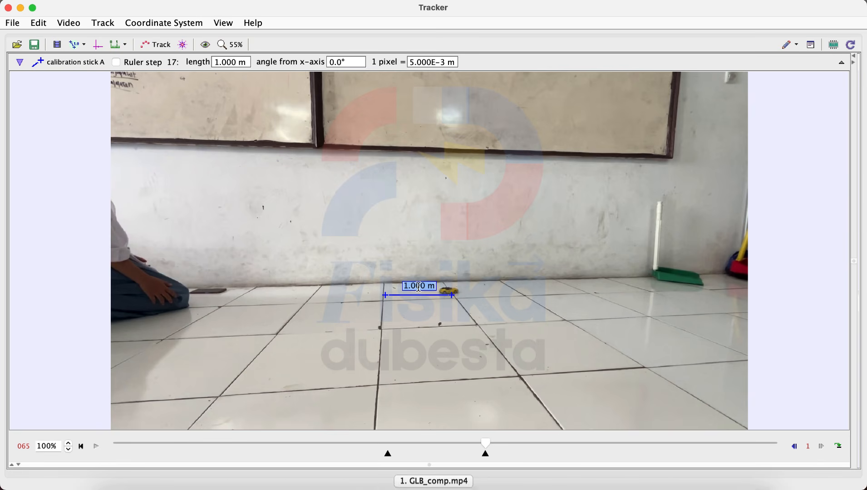
{"action": "type", "text": "40 cm"}
{"action": "key", "text": "Return"}
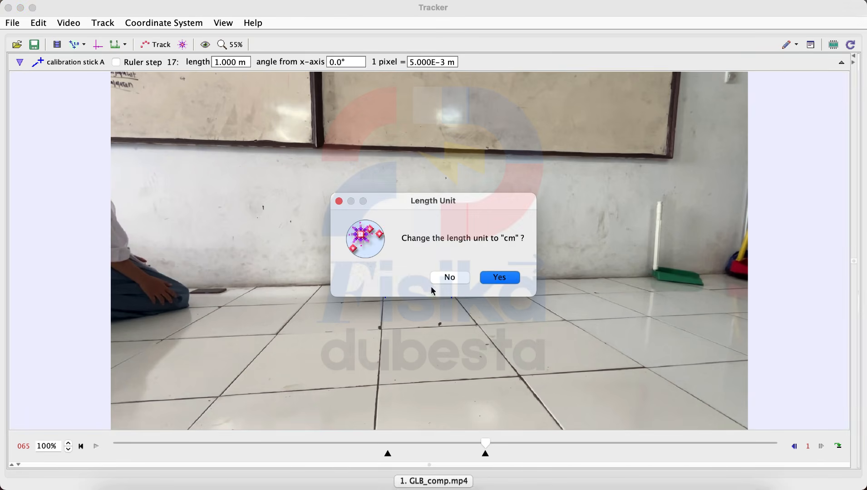
{"action": "left_click", "coordinate": [501, 279]}
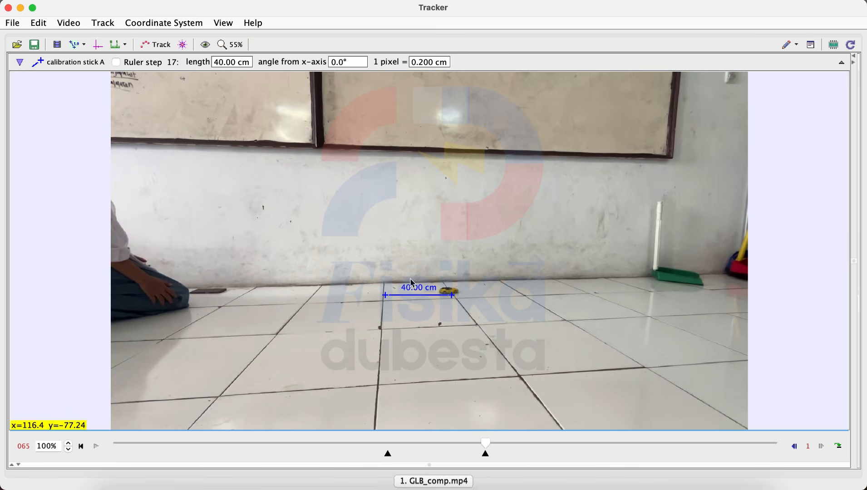
Step: Show the coordinate axes, place their origin at the toy car in the clip's first frame, and play the clip
{"action": "left_click", "coordinate": [81, 446]}
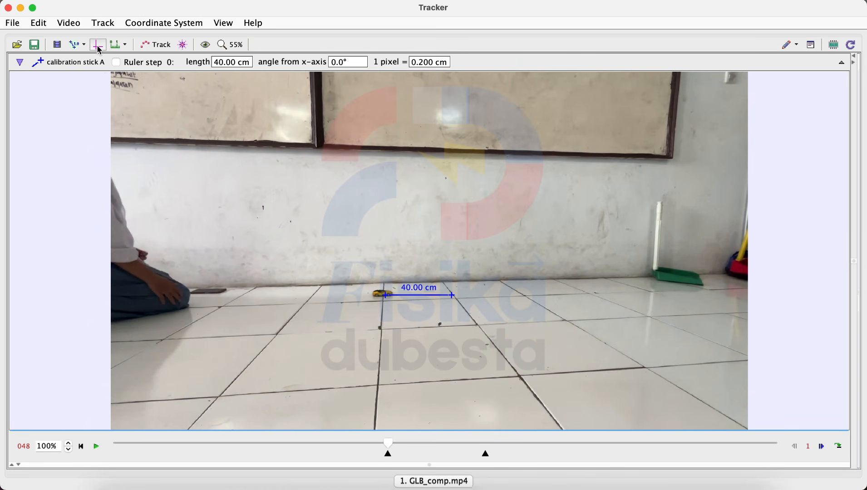
{"action": "left_click", "coordinate": [99, 45]}
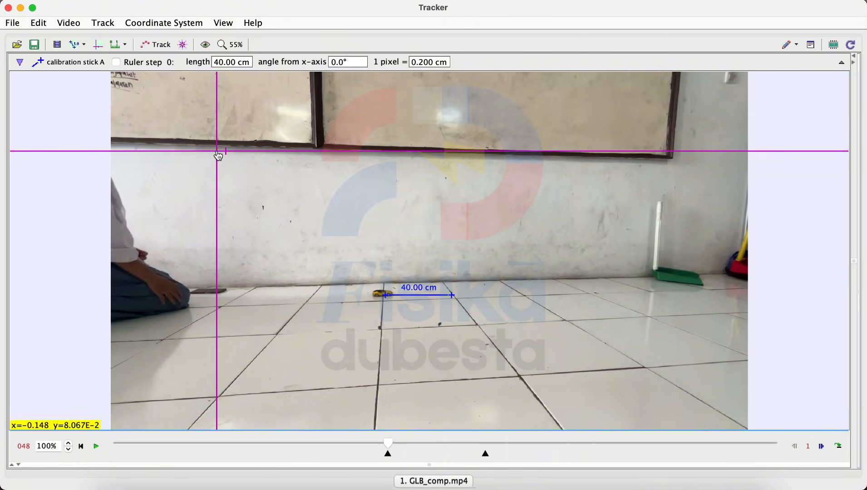
{"action": "left_click_drag", "start_coordinate": [219, 157], "coordinate": [386, 304]}
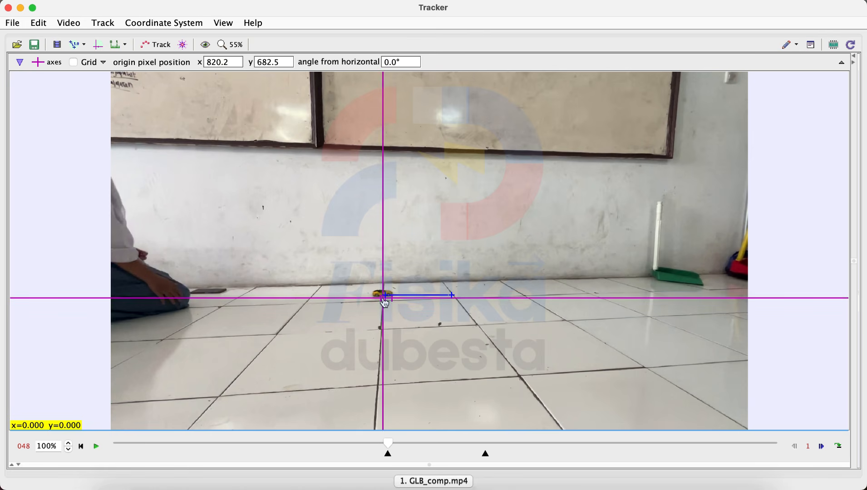
{"action": "left_click", "coordinate": [96, 446]}
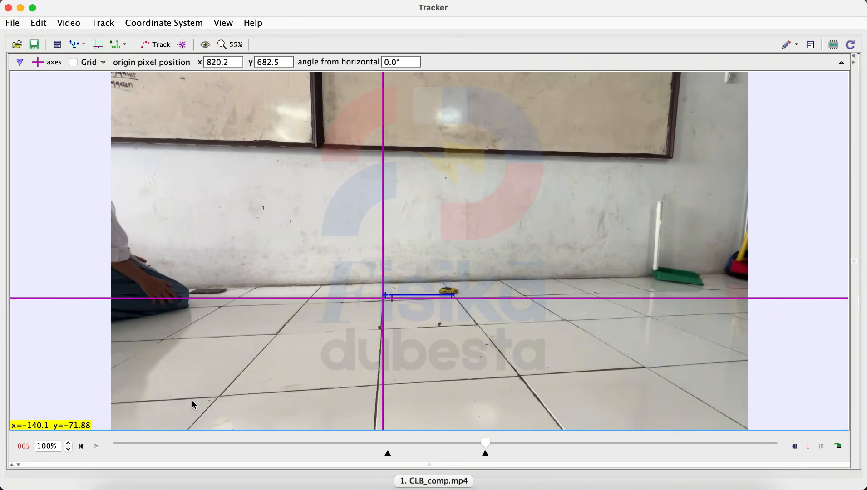
Step: Create a point mass track and name it "Kegiatan 1 GLB"
{"action": "left_click", "coordinate": [112, 25]}
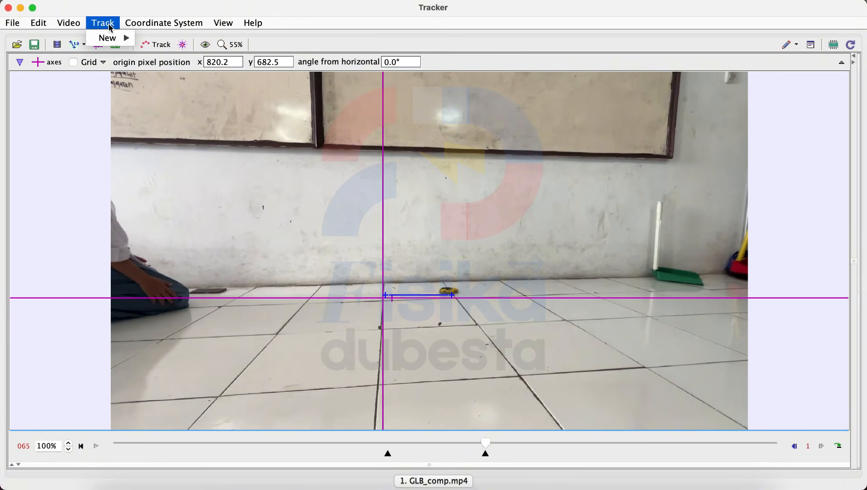
{"action": "mouse_move", "coordinate": [110, 38]}
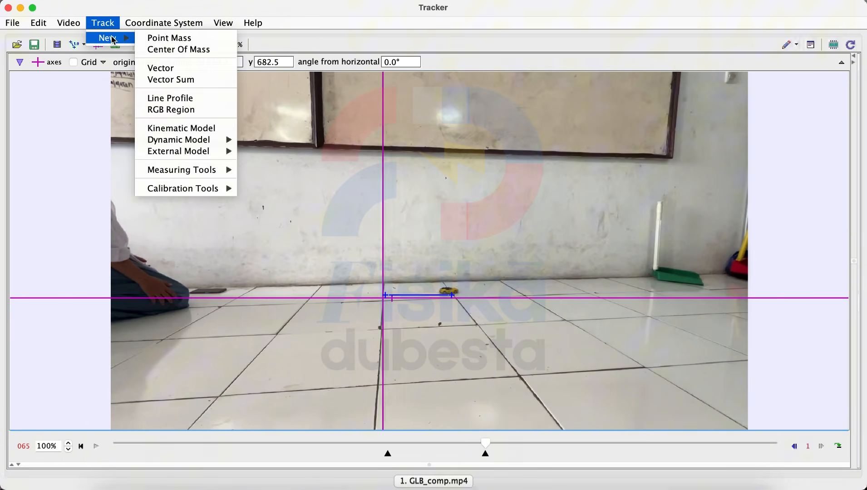
{"action": "left_click", "coordinate": [164, 35]}
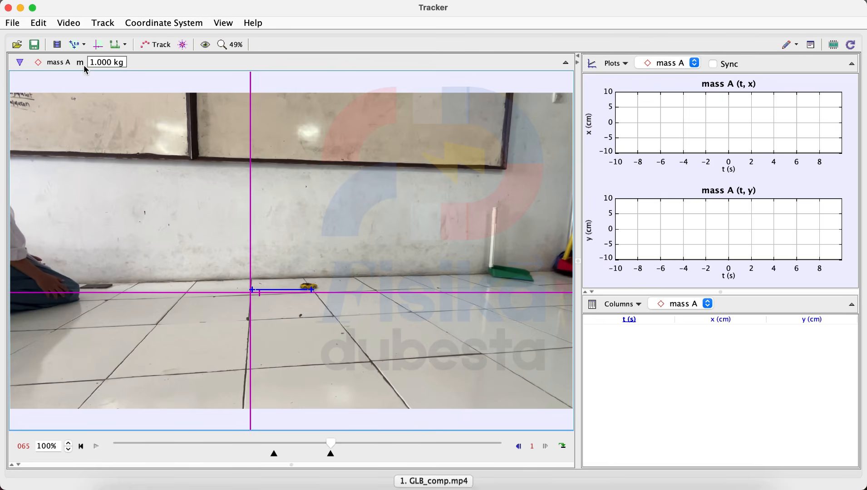
{"action": "left_click", "coordinate": [68, 64]}
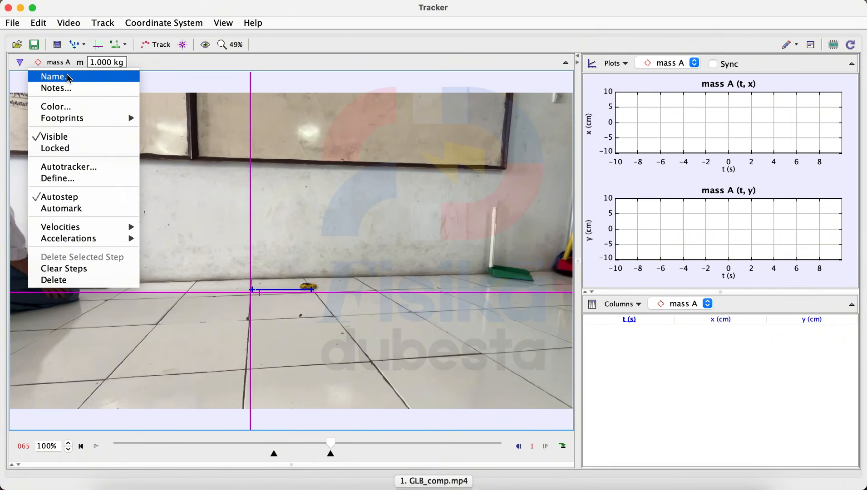
{"action": "left_click", "coordinate": [69, 79]}
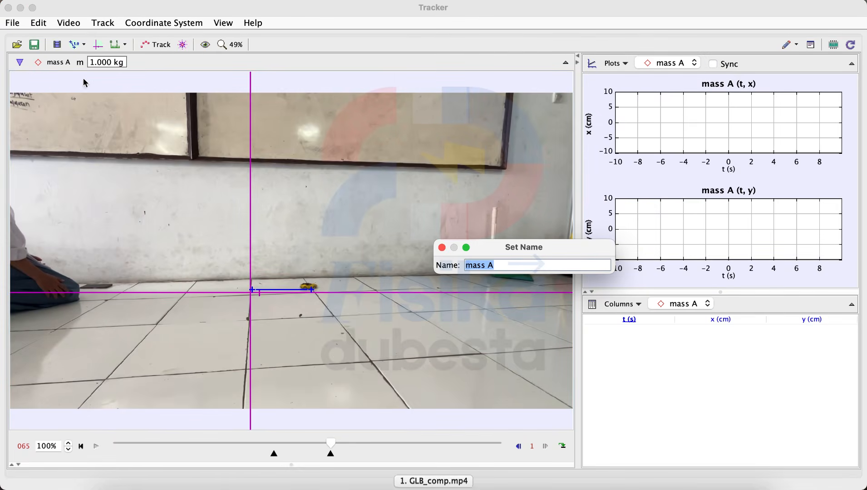
{"action": "type", "text": "Kegiatan 1 GLB"}
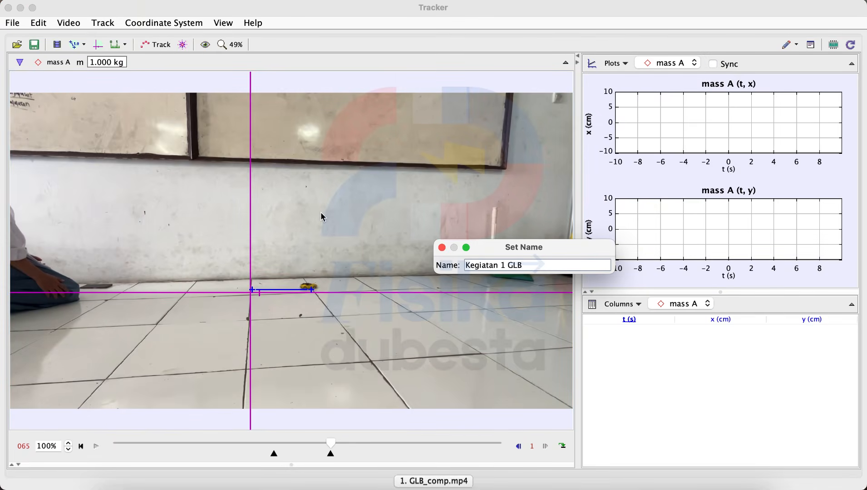
{"action": "key", "text": "Return"}
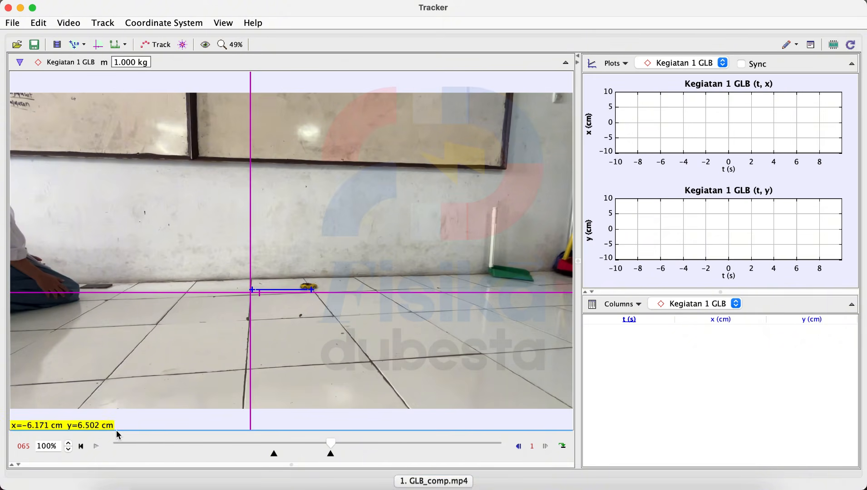
Step: Autotrack the toy car on the Kegiatan 1 GLB track from frame 48, using a key frame marked on the car
{"action": "left_click", "coordinate": [80, 451]}
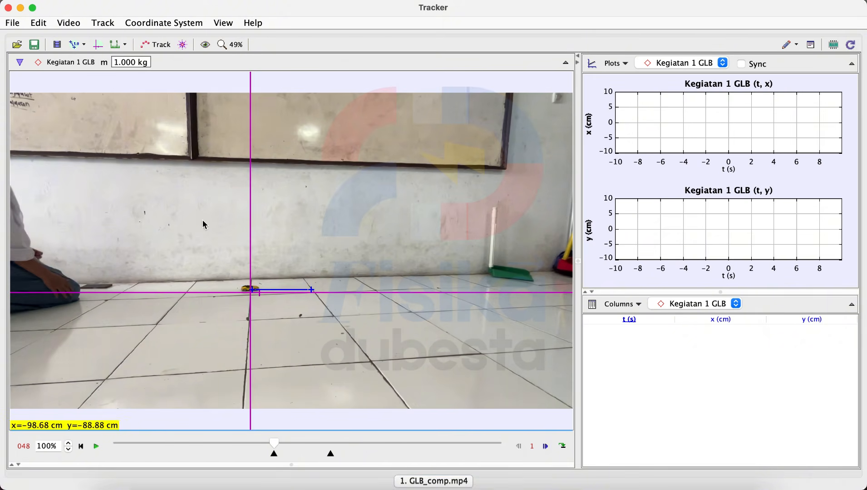
{"action": "left_click", "coordinate": [155, 44]}
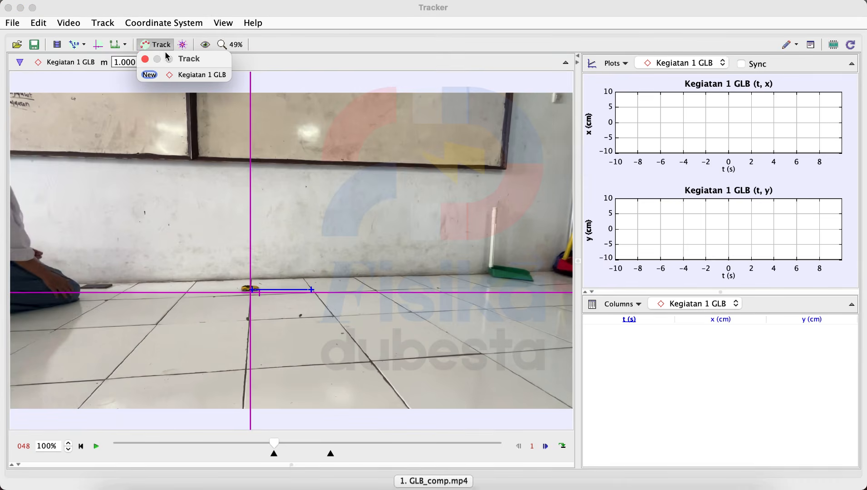
{"action": "left_click", "coordinate": [197, 75]}
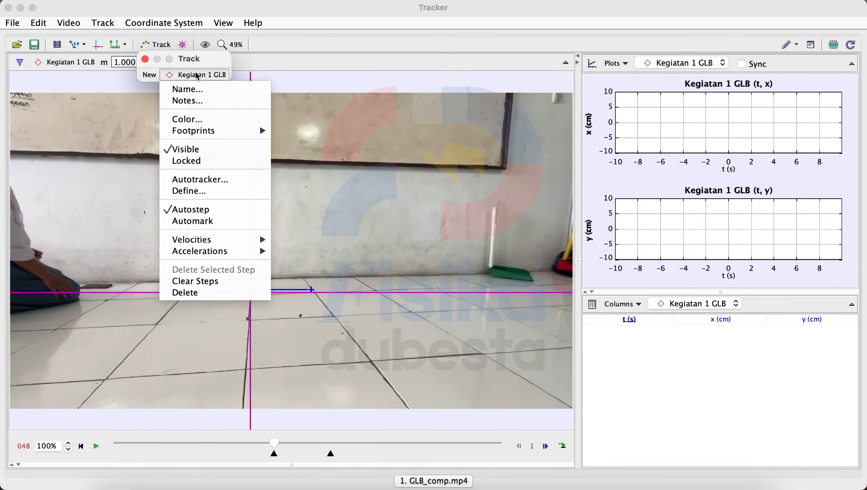
{"action": "left_click", "coordinate": [215, 180]}
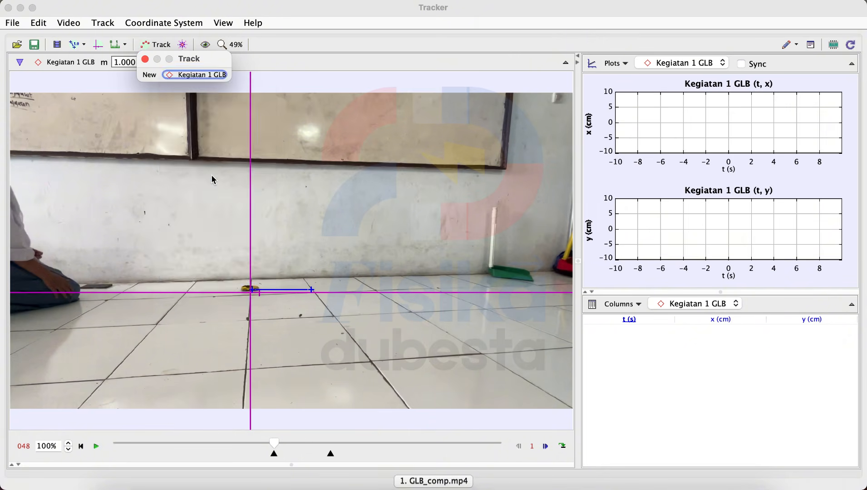
{"action": "left_click", "coordinate": [261, 282]}
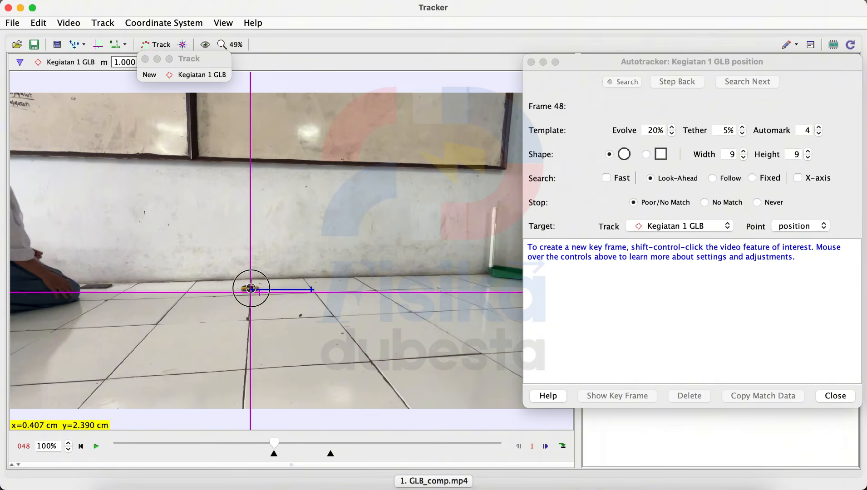
{"action": "left_click", "coordinate": [251, 289], "text": "ctrl+shift"}
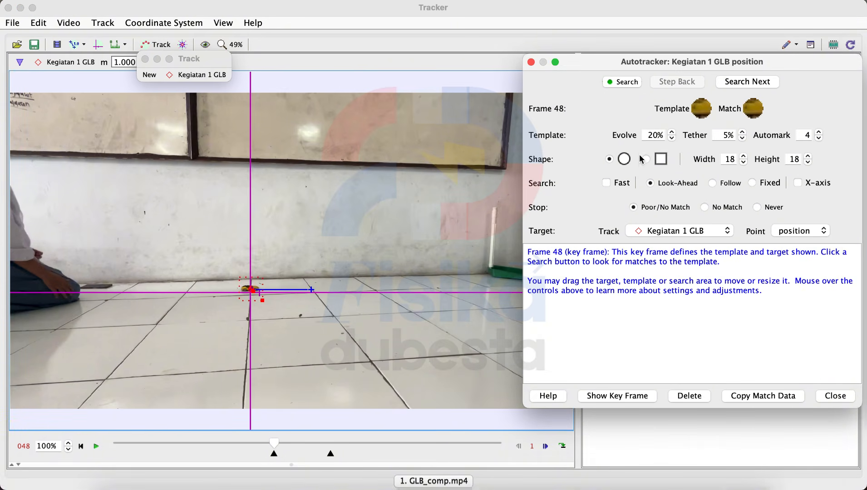
{"action": "left_click", "coordinate": [628, 83]}
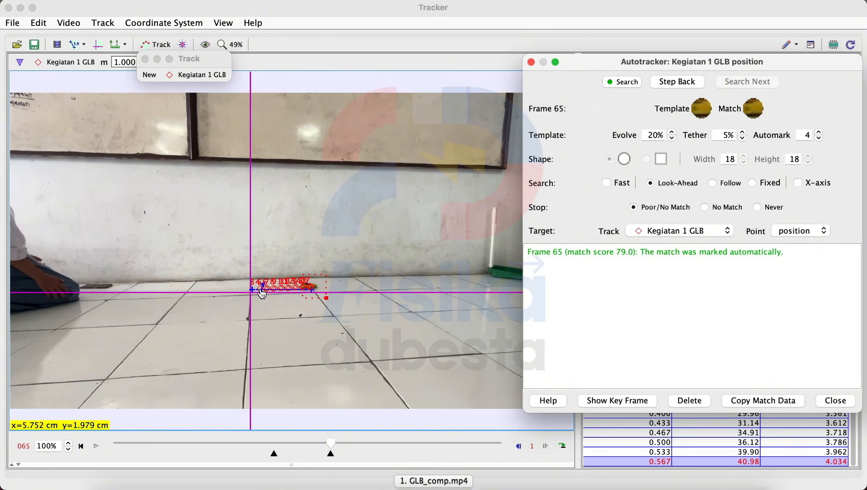
{"action": "left_click", "coordinate": [841, 402]}
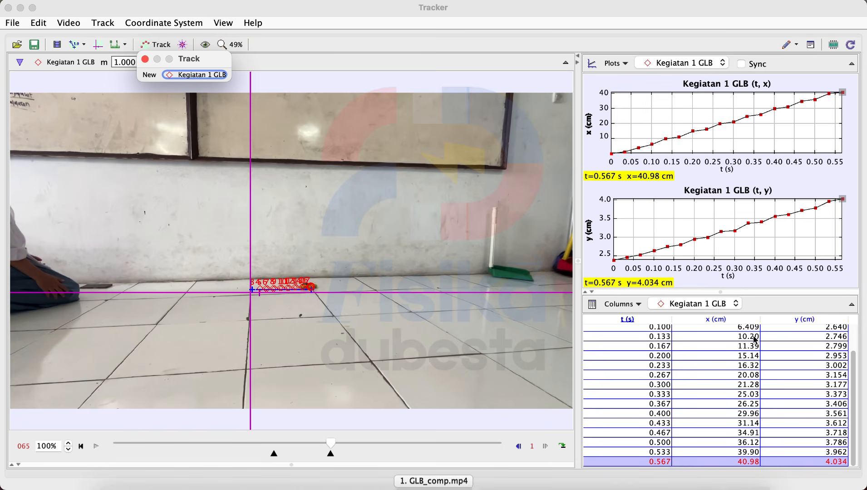
Step: Hide the y column in the data table and show the vx and ax columns alongside x
{"action": "left_click", "coordinate": [623, 304]}
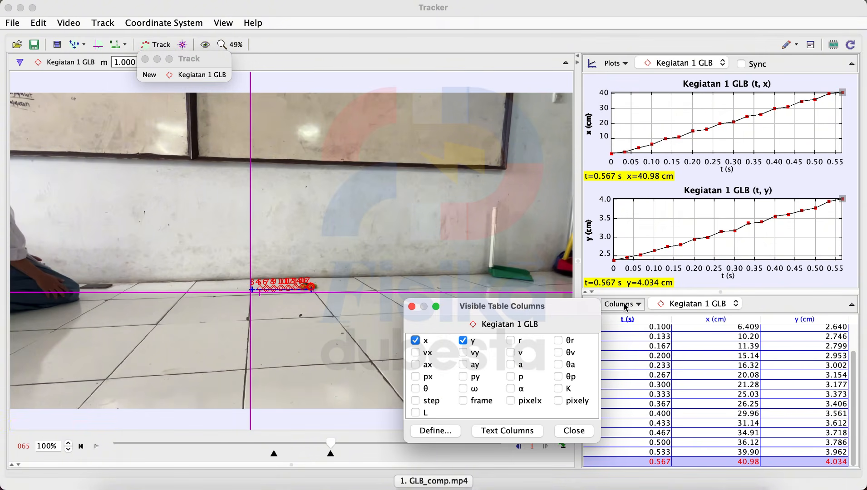
{"action": "left_click", "coordinate": [464, 342]}
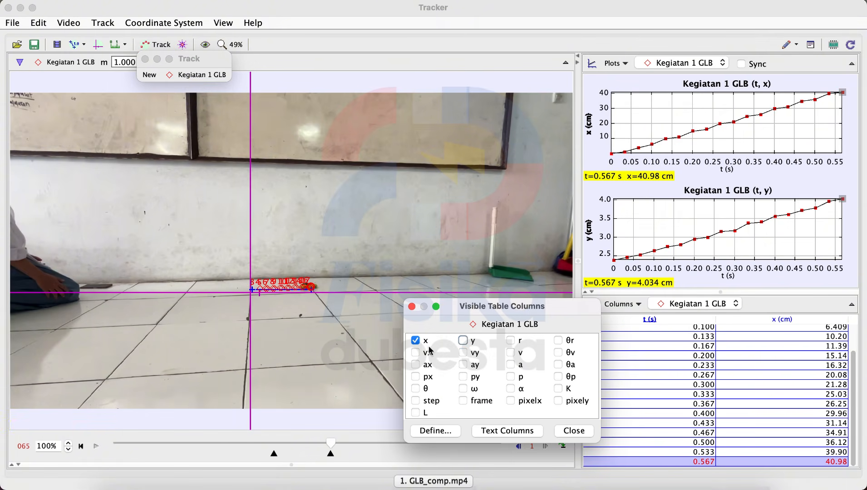
{"action": "left_click", "coordinate": [418, 354]}
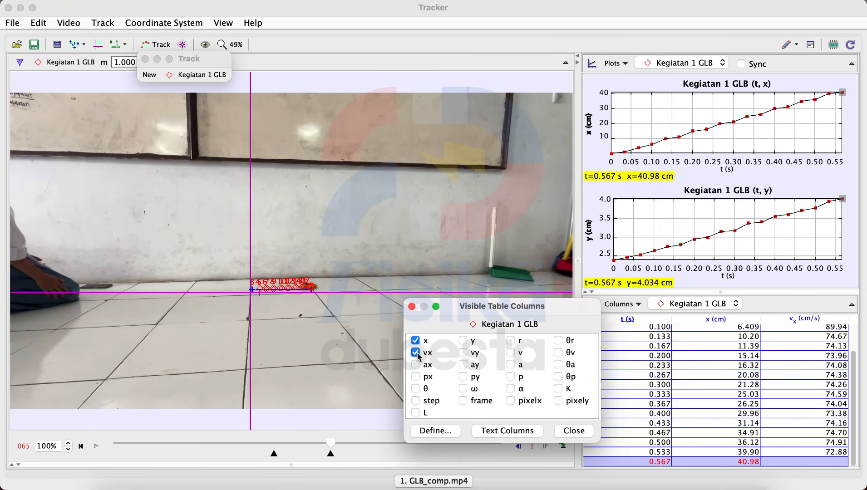
{"action": "left_click", "coordinate": [416, 366]}
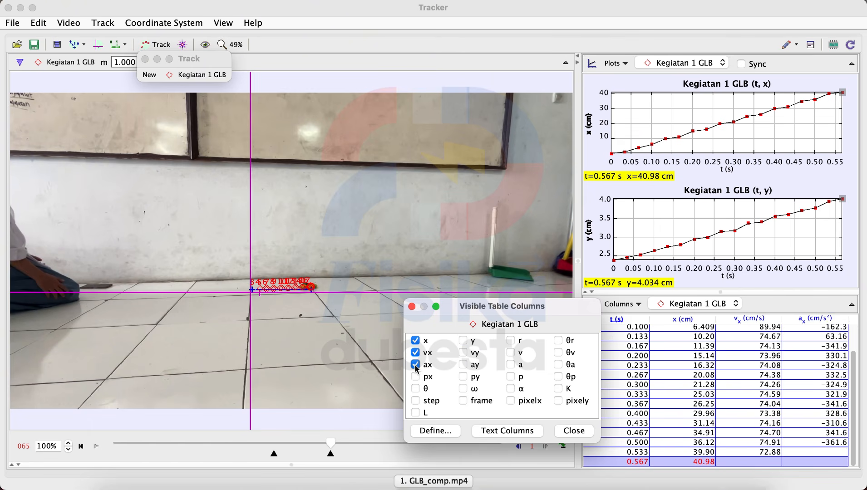
{"action": "left_click", "coordinate": [574, 431]}
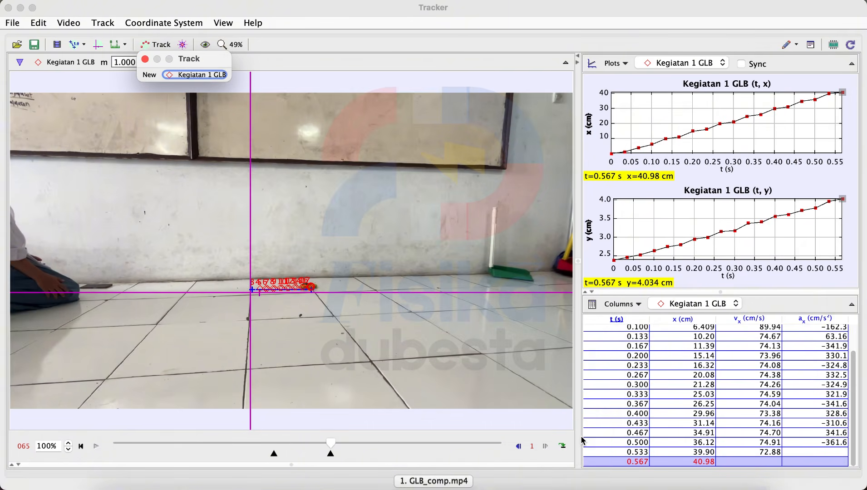
Step: Enlarge the data table to fit all its rows and examine the first and last x positions
{"action": "scroll", "coordinate": [713, 405], "scroll_direction": "up", "scroll_amount": 3}
{"action": "scroll", "coordinate": [790, 422], "scroll_direction": "down", "scroll_amount": 3}
{"action": "scroll", "coordinate": [790, 422], "scroll_direction": "up", "scroll_amount": 3}
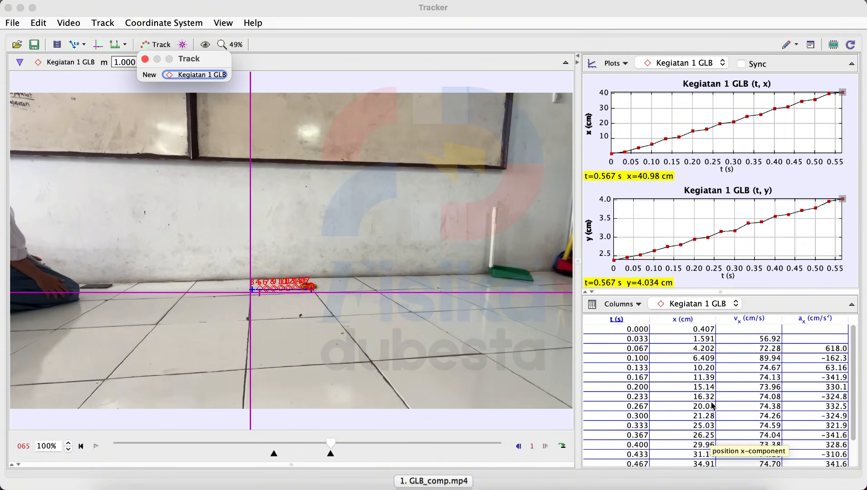
{"action": "left_click_drag", "start_coordinate": [785, 293], "coordinate": [786, 221]}
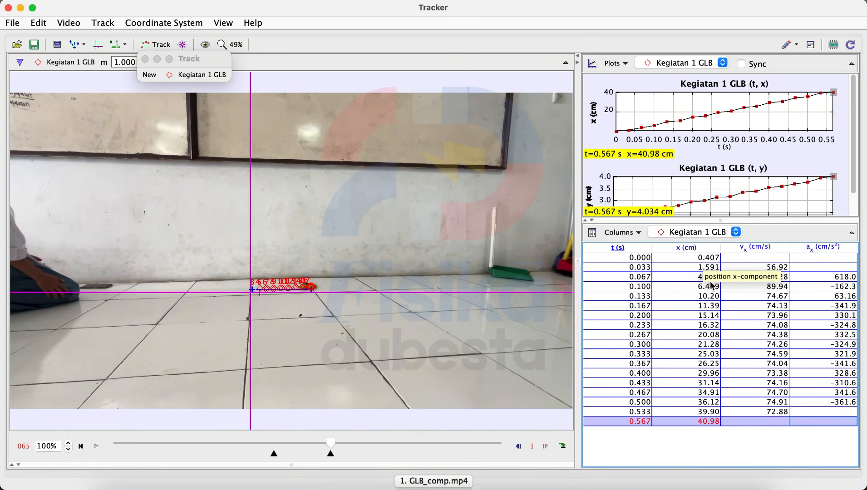
{"action": "left_click", "coordinate": [714, 260]}
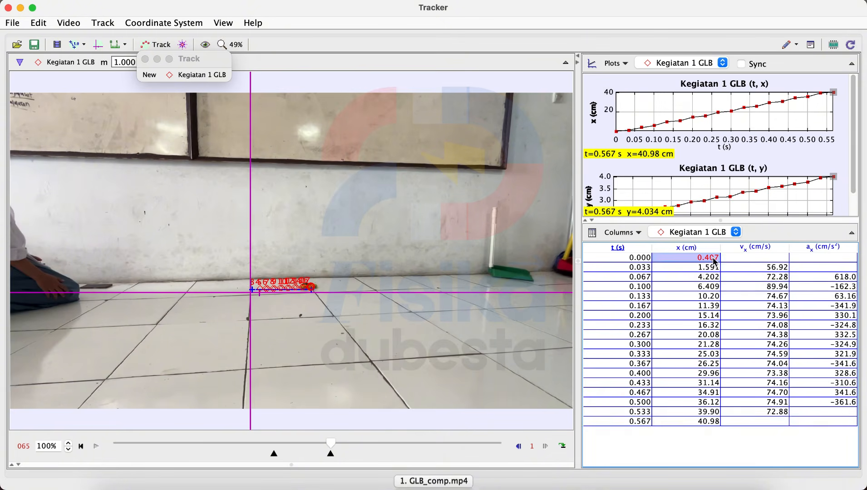
{"action": "left_click", "coordinate": [712, 421]}
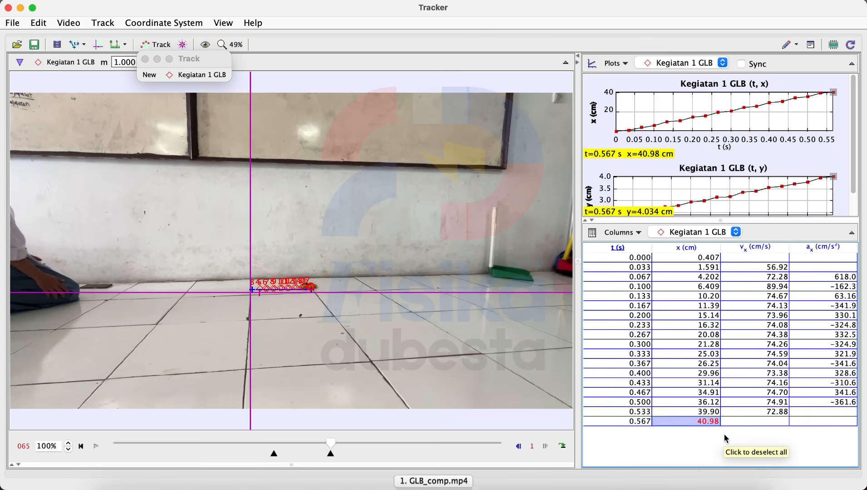
Step: Compare the first and last x positions with the final time value in the data table
{"action": "left_click", "coordinate": [708, 261]}
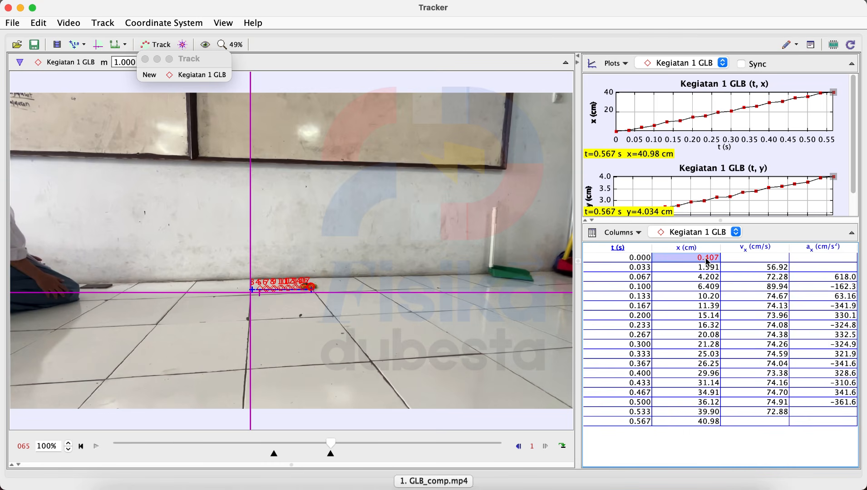
{"action": "left_click", "coordinate": [707, 421]}
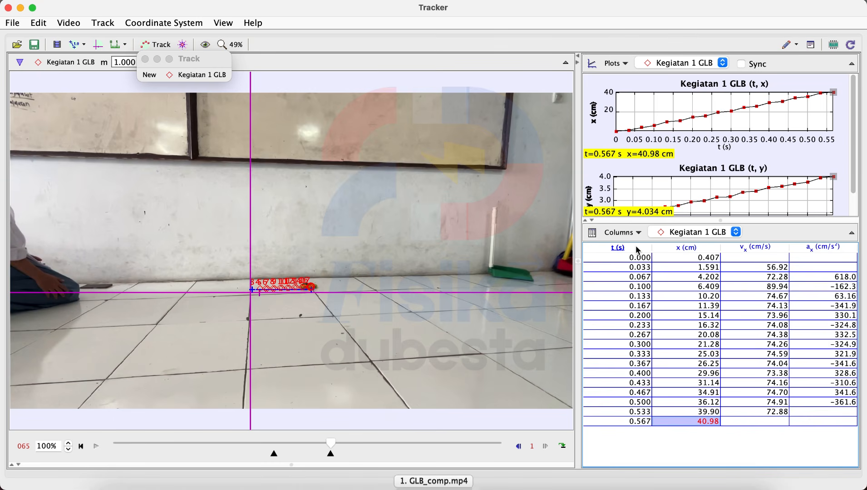
{"action": "left_click", "coordinate": [635, 421]}
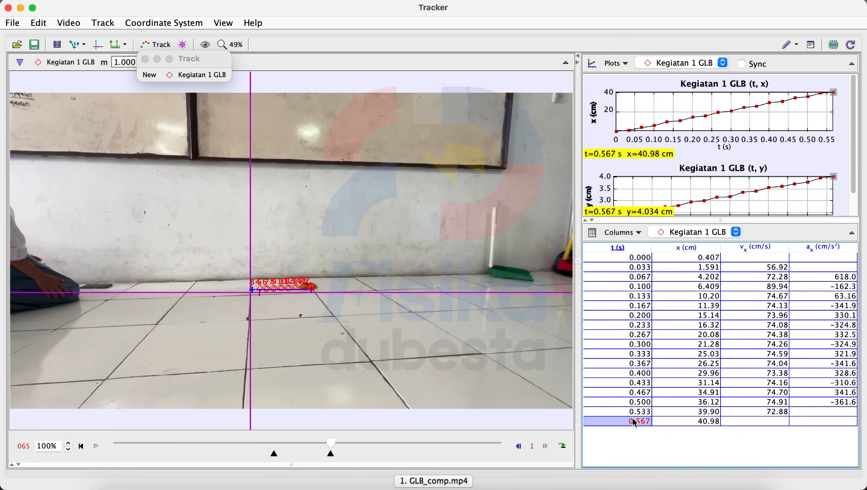
{"action": "left_click", "coordinate": [764, 422]}
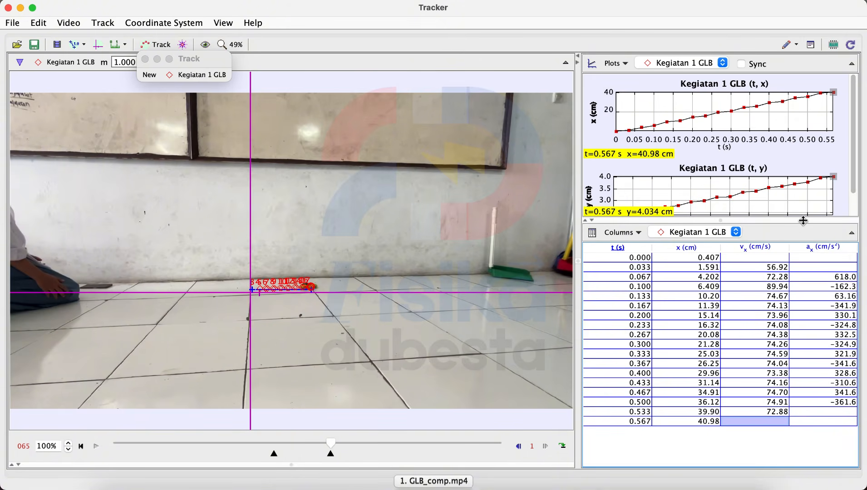
Step: Enlarge the plot area above the data table and set it to show three plots
{"action": "left_click_drag", "start_coordinate": [804, 221], "coordinate": [807, 373]}
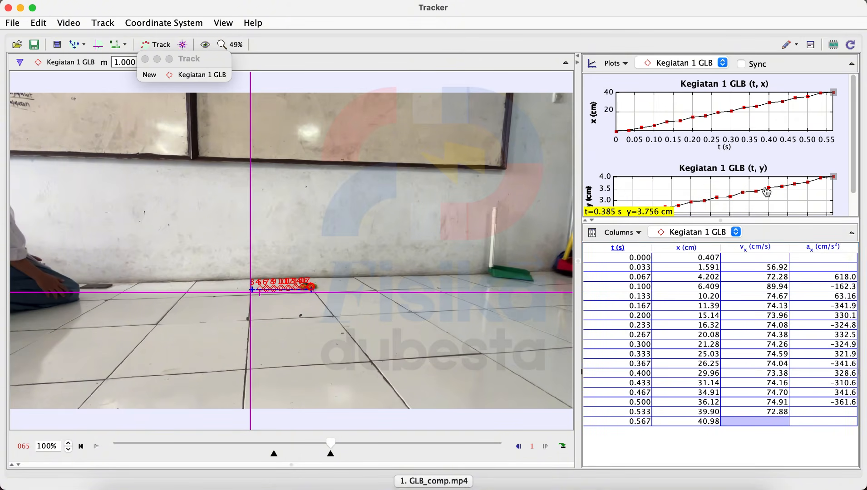
{"action": "left_click_drag", "start_coordinate": [765, 222], "coordinate": [767, 310]}
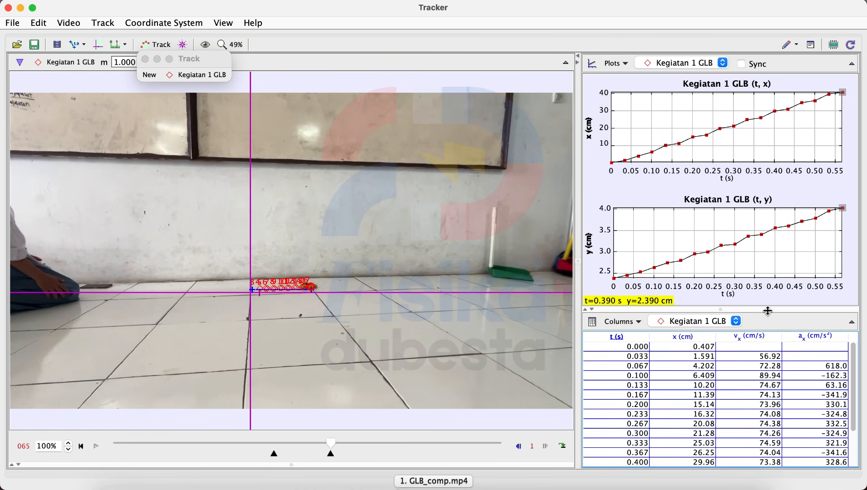
{"action": "left_click", "coordinate": [615, 63]}
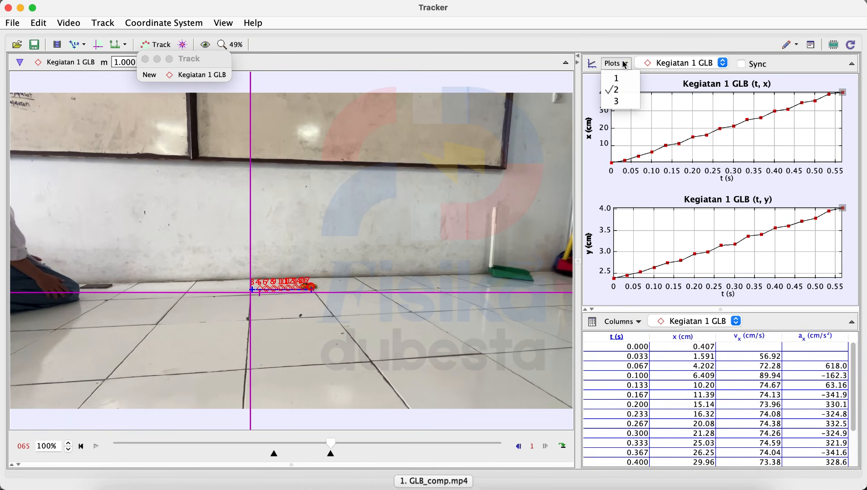
{"action": "left_click", "coordinate": [622, 102]}
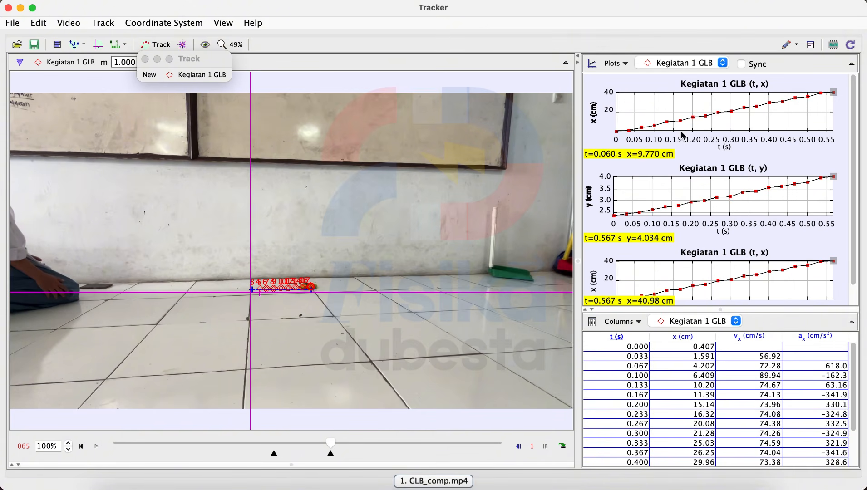
Step: Plot the velocity x-component in the second graph and the acceleration x-component in the third graph
{"action": "left_click", "coordinate": [592, 199]}
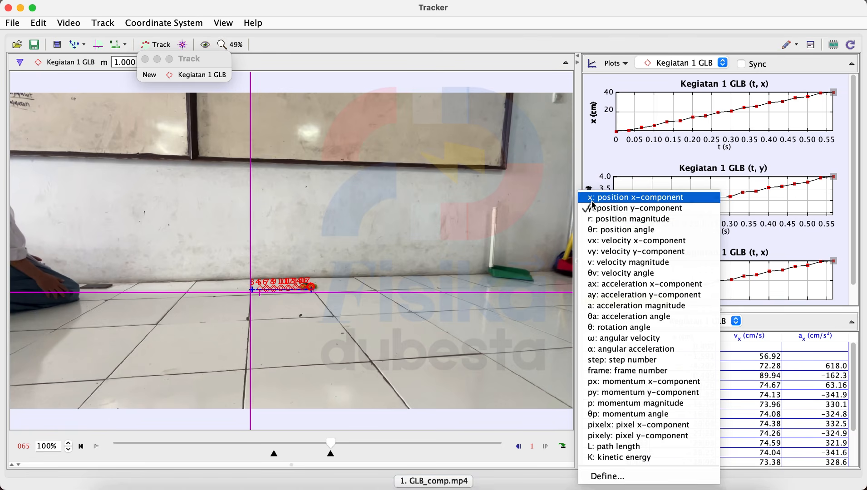
{"action": "left_click", "coordinate": [598, 240]}
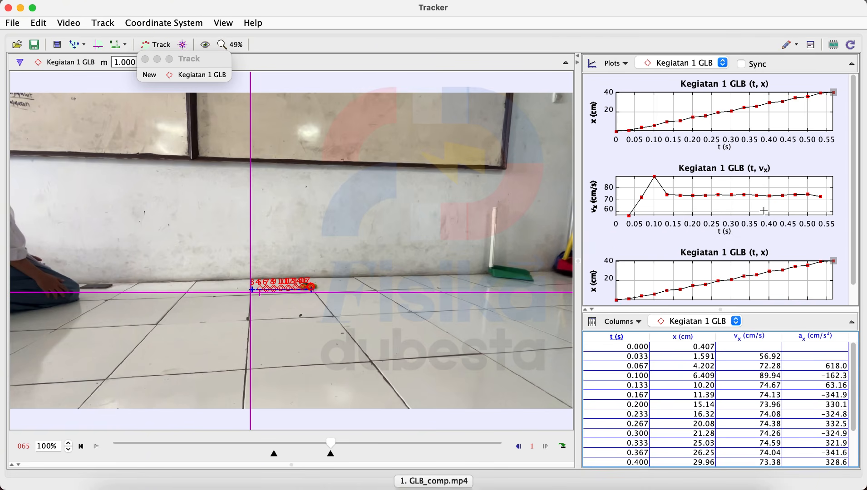
{"action": "scroll", "coordinate": [588, 263], "scroll_direction": "down", "scroll_amount": 2}
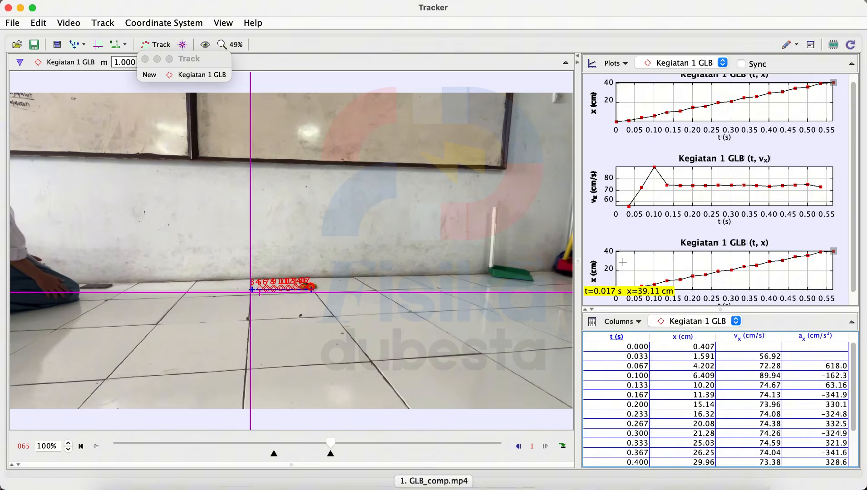
{"action": "left_click", "coordinate": [593, 258]}
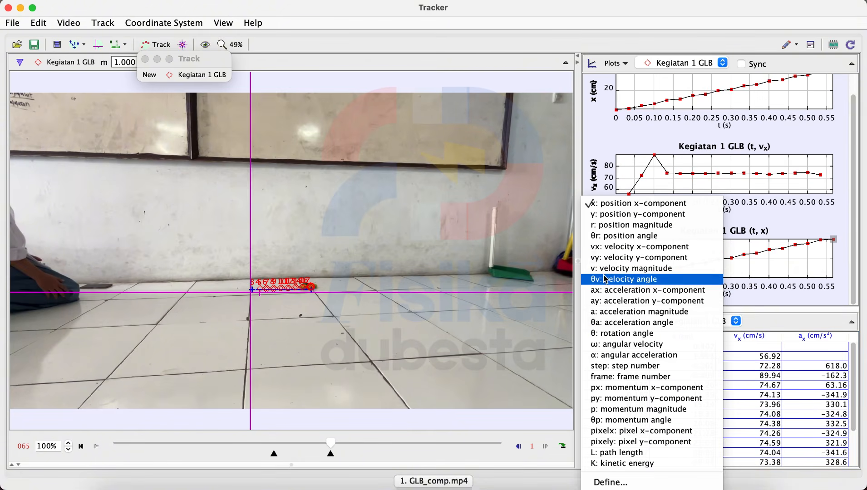
{"action": "left_click", "coordinate": [606, 290]}
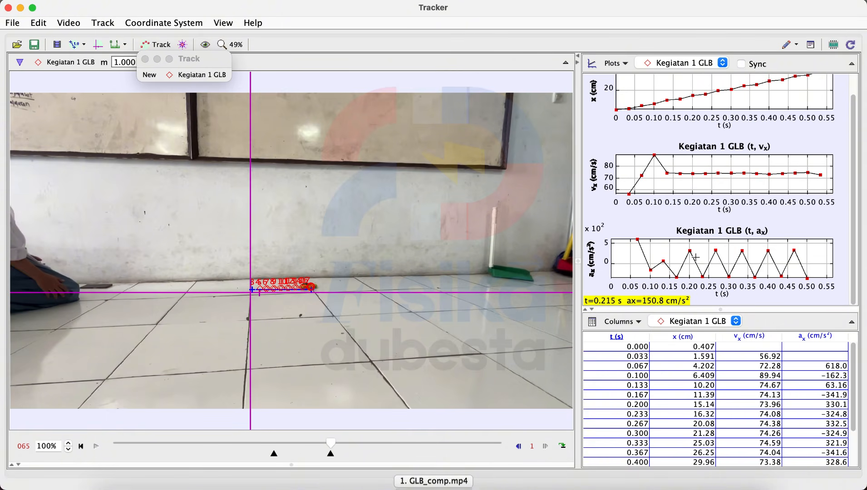
Step: Enlarge the plot area until all three graphs fit and capture a screenshot of them
{"action": "left_click_drag", "start_coordinate": [702, 310], "coordinate": [704, 352]}
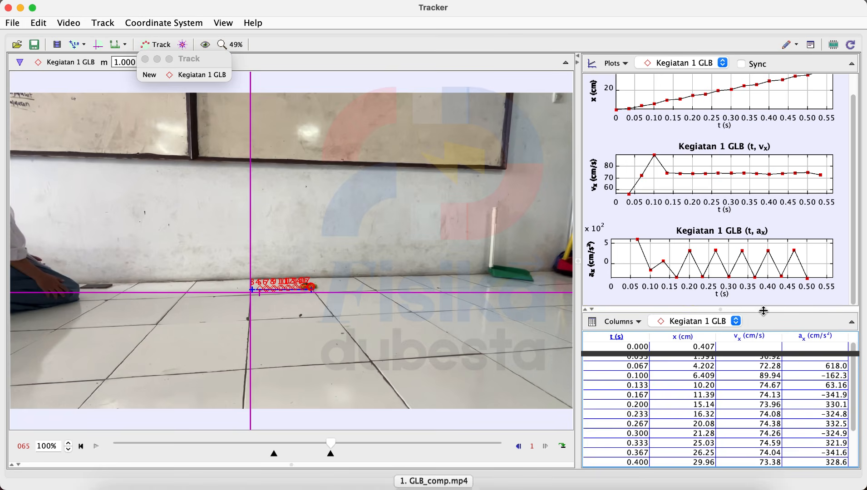
{"action": "left_click_drag", "start_coordinate": [761, 306], "coordinate": [761, 334]}
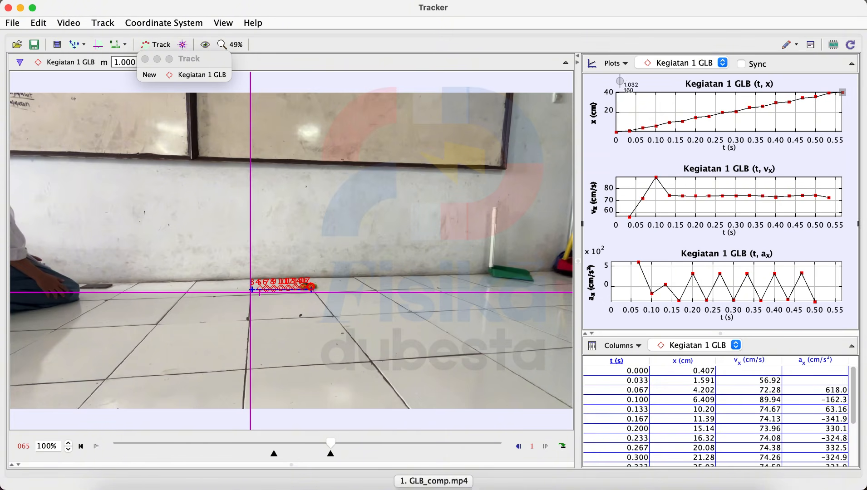
{"action": "left_click_drag", "start_coordinate": [581, 72], "coordinate": [853, 331]}
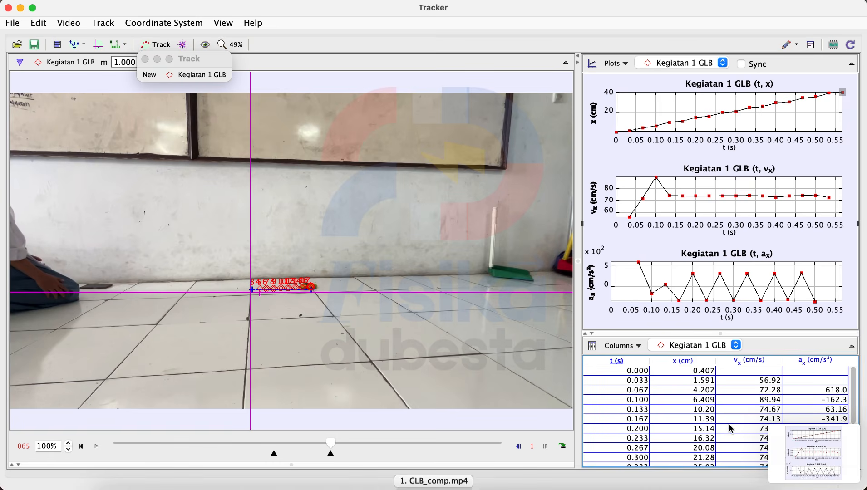
Step: Switch to the Sistematika Laporan Gerak Lurus document, insert the graph screenshot at Tabel Pengamatan 1 and shrink it to about 5.4 inches wide
{"action": "left_click", "coordinate": [559, 485]}
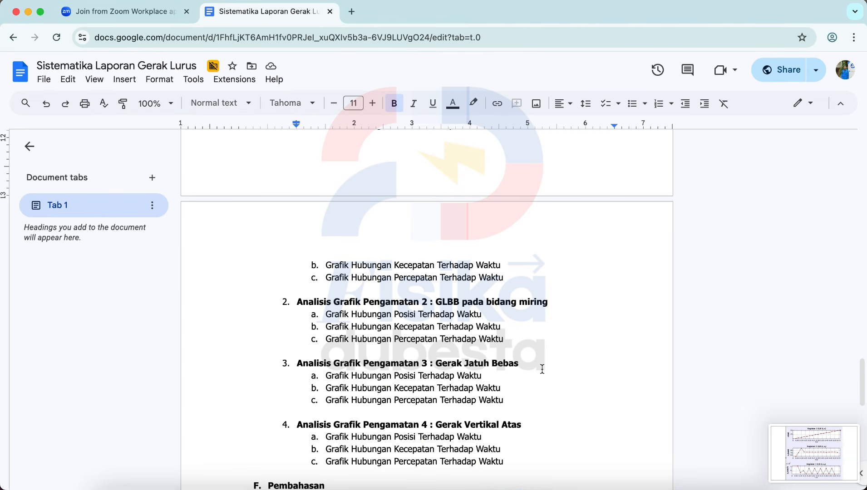
{"action": "scroll", "coordinate": [542, 369], "scroll_direction": "up", "scroll_amount": 5}
{"action": "scroll", "coordinate": [542, 369], "scroll_direction": "down", "scroll_amount": 3}
{"action": "scroll", "coordinate": [542, 369], "scroll_direction": "up", "scroll_amount": 2}
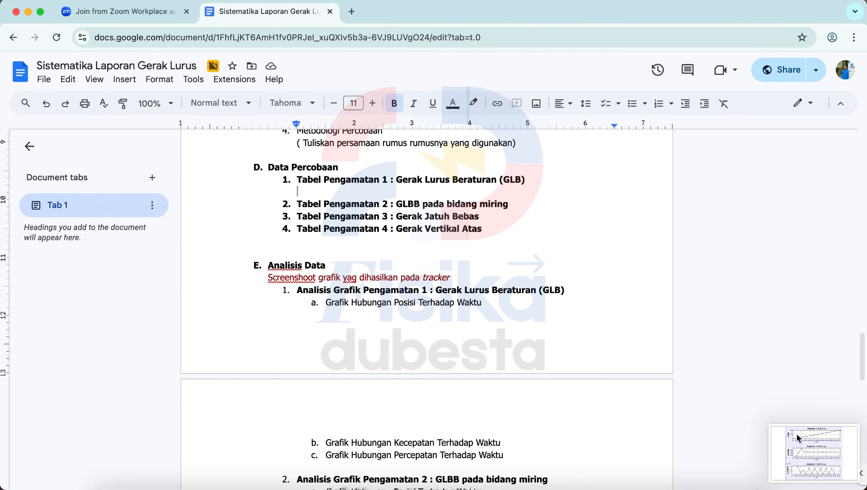
{"action": "left_click_drag", "start_coordinate": [801, 443], "coordinate": [494, 187]}
{"action": "left_click_drag", "start_coordinate": [494, 187], "coordinate": [495, 188]}
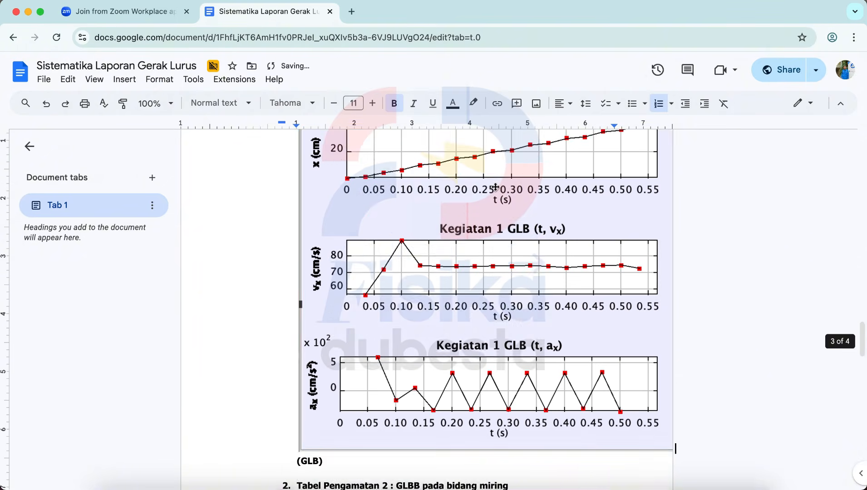
{"action": "left_click_drag", "start_coordinate": [673, 484], "coordinate": [605, 368]}
{"action": "scroll", "coordinate": [605, 375], "scroll_direction": "down", "scroll_amount": 2}
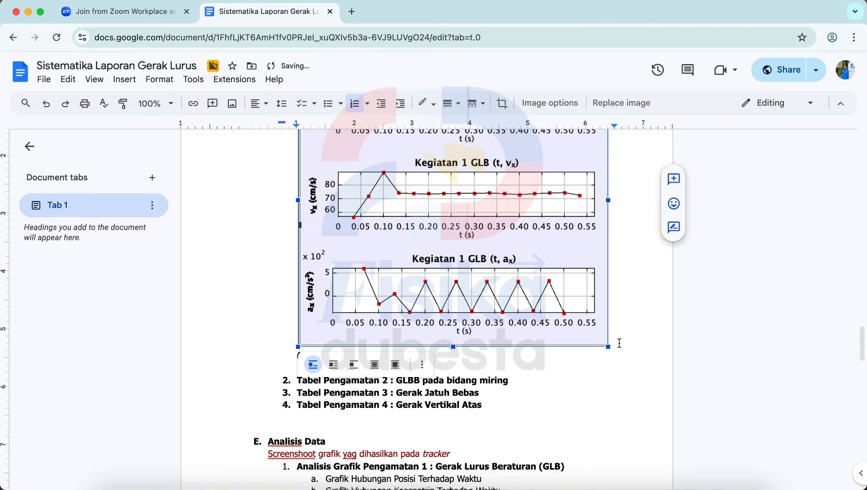
Step: Try to start a new line after the inserted graph image, remove that line and delete the image from the heading
{"action": "key", "text": "Return"}
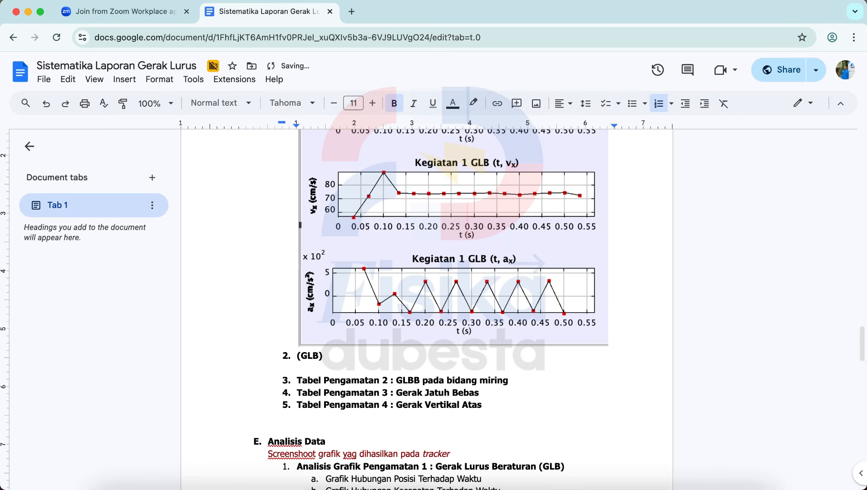
{"action": "scroll", "coordinate": [451, 327], "scroll_direction": "down", "scroll_amount": 2}
{"action": "key", "text": "BackSpace"}
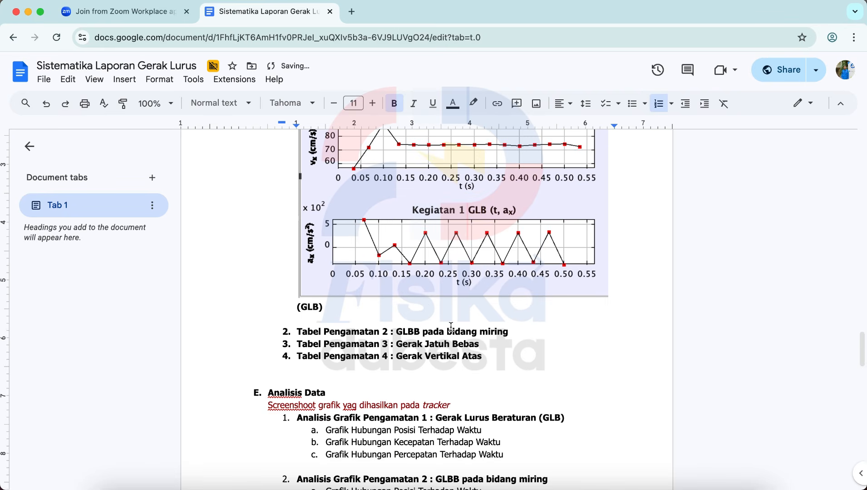
{"action": "left_click", "coordinate": [414, 283]}
{"action": "key", "text": "BackSpace"}
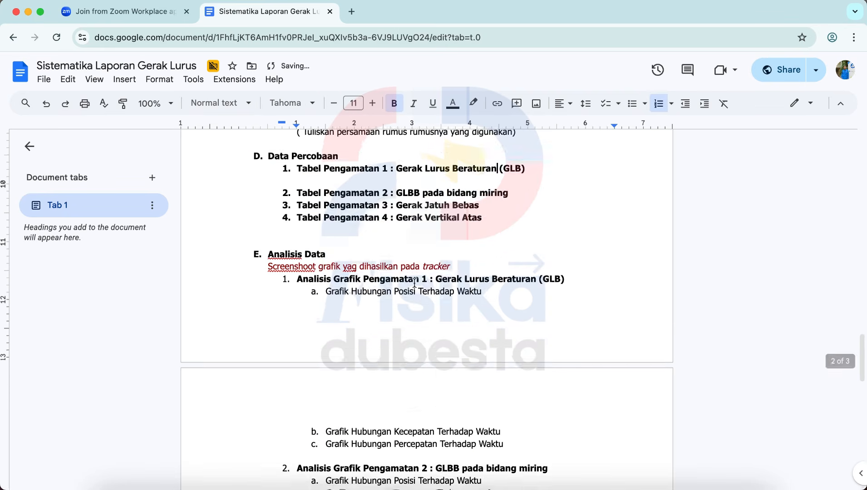
Step: Paste the graph image on the blank line under Tabel Pengamatan 1 and add an unnumbered line below it
{"action": "scroll", "coordinate": [340, 155], "scroll_direction": "down", "scroll_amount": 1}
{"action": "left_click", "coordinate": [336, 162]}
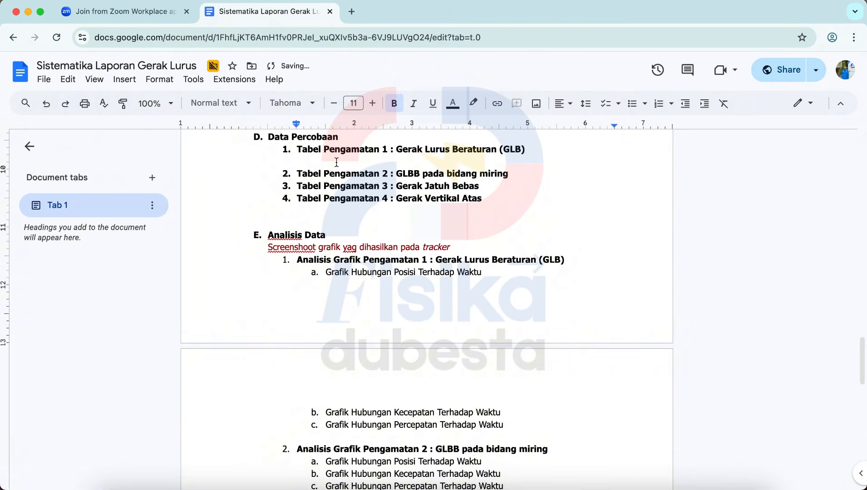
{"action": "key", "text": "super+v"}
{"action": "left_click", "coordinate": [426, 277]}
{"action": "scroll", "coordinate": [427, 282], "scroll_direction": "down", "scroll_amount": 2}
{"action": "left_click", "coordinate": [618, 377]}
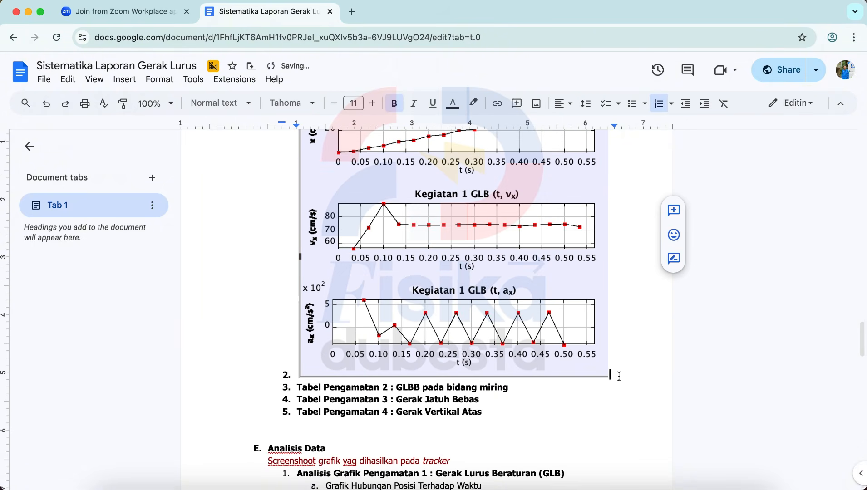
{"action": "key", "text": "Return"}
{"action": "key", "text": "BackSpace"}
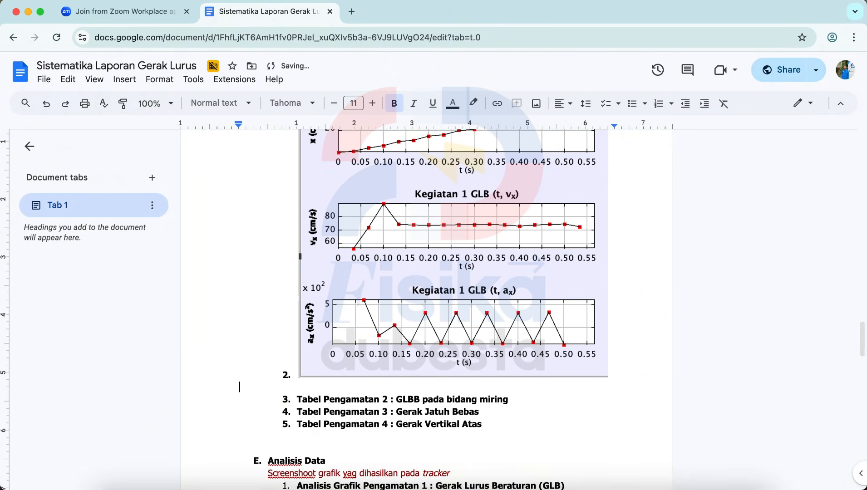
Step: Delete the pasted graph image and remove the number from the empty list item under Tabel Pengamatan 1
{"action": "left_click", "coordinate": [300, 371]}
{"action": "key", "text": "BackSpace"}
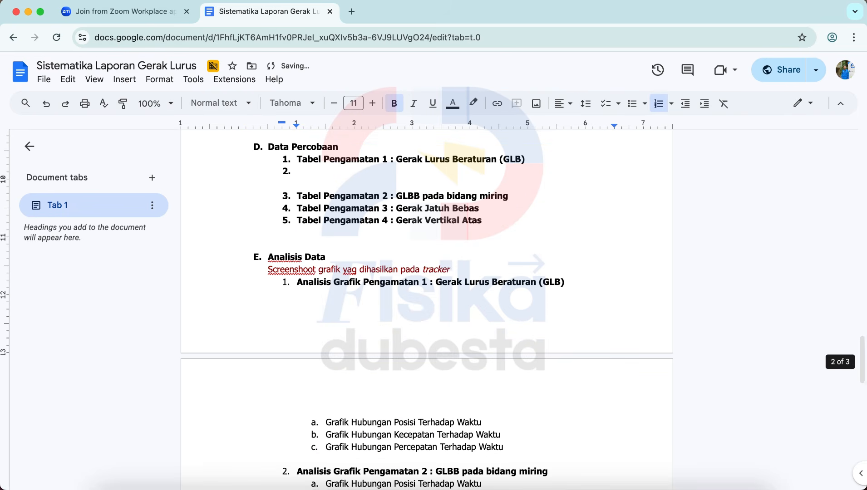
{"action": "key", "text": "BackSpace"}
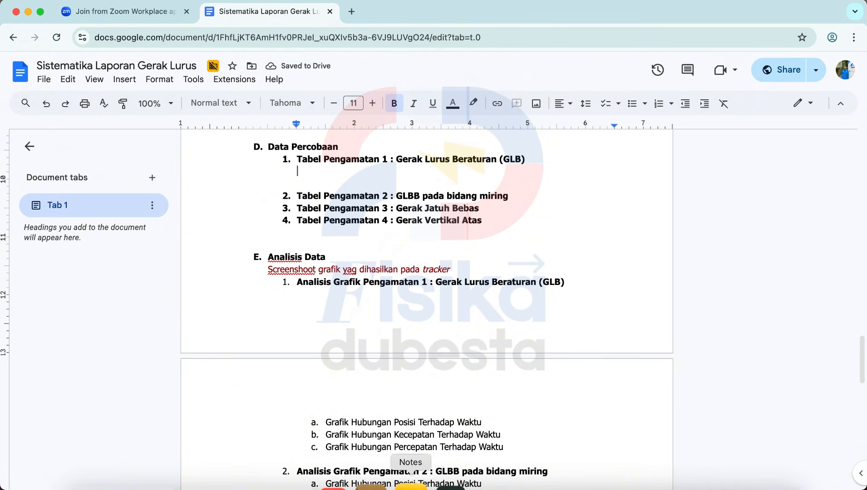
Step: Switch back to Tracker and capture a new screenshot of the x, vx and ax graphs
{"action": "left_click", "coordinate": [718, 485]}
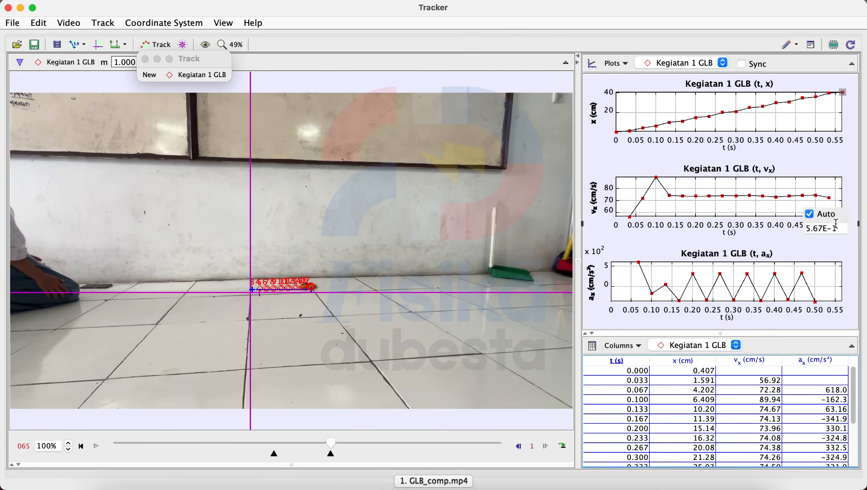
{"action": "key", "text": "super+shift+4"}
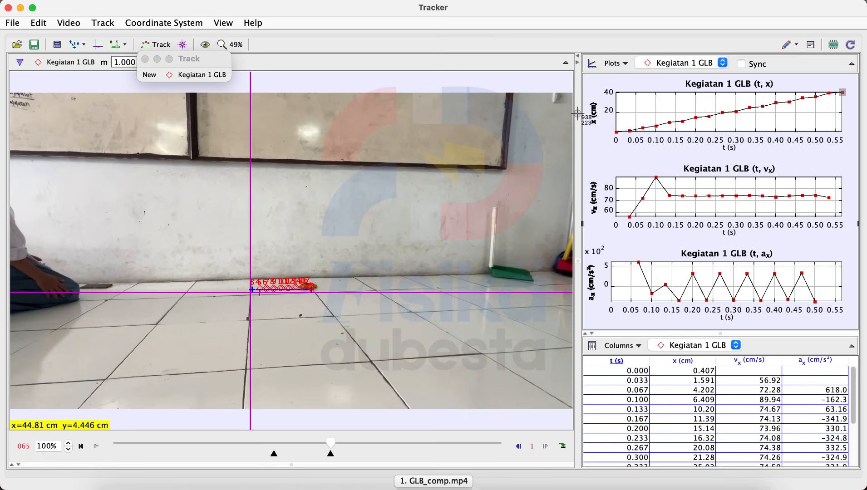
{"action": "left_click_drag", "start_coordinate": [584, 74], "coordinate": [857, 327]}
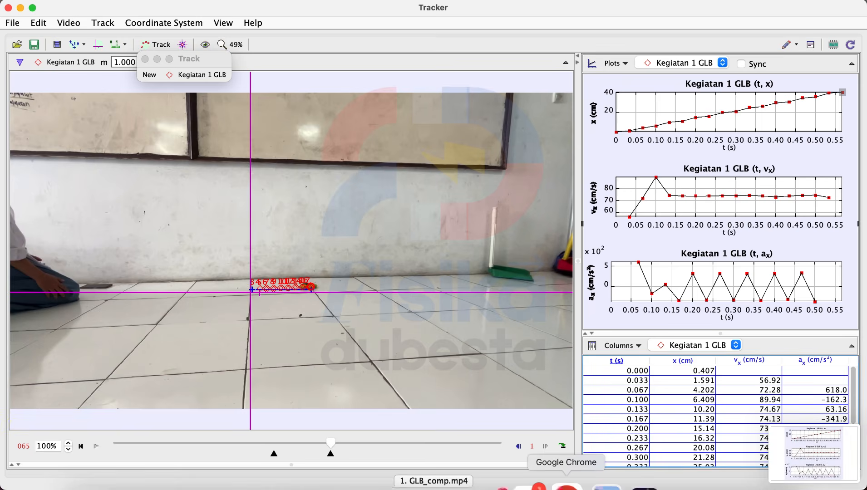
Step: Switch to the report document, insert the new graph screenshot below Tabel Pengamatan 1 and shrink it to about 5.4 inches wide
{"action": "left_click", "coordinate": [579, 482]}
{"action": "left_click_drag", "start_coordinate": [812, 456], "coordinate": [457, 182]}
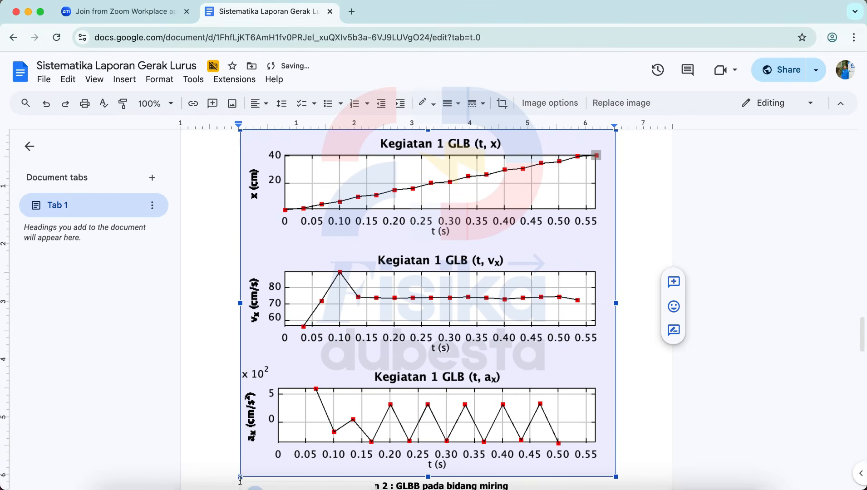
{"action": "left_click_drag", "start_coordinate": [240, 475], "coordinate": [304, 415]}
{"action": "scroll", "coordinate": [305, 414], "scroll_direction": "down", "scroll_amount": 2}
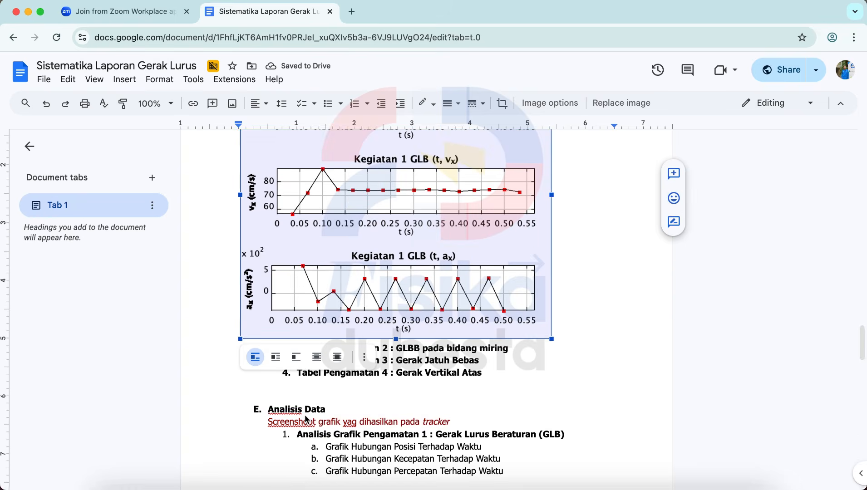
Step: Add a blank line between the graph image and the Tabel Pengamatan 2 item
{"action": "scroll", "coordinate": [293, 367], "scroll_direction": "up", "scroll_amount": 7}
{"action": "scroll", "coordinate": [292, 367], "scroll_direction": "down", "scroll_amount": 8}
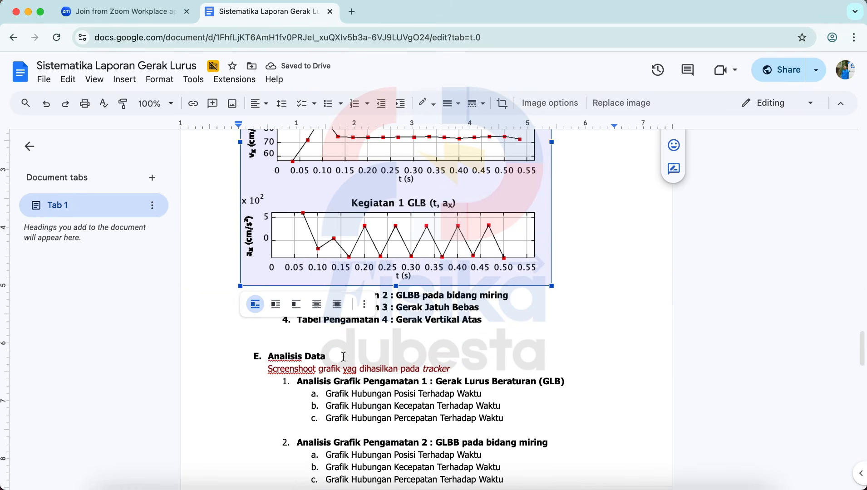
{"action": "left_click", "coordinate": [543, 296]}
{"action": "key", "text": "Return"}
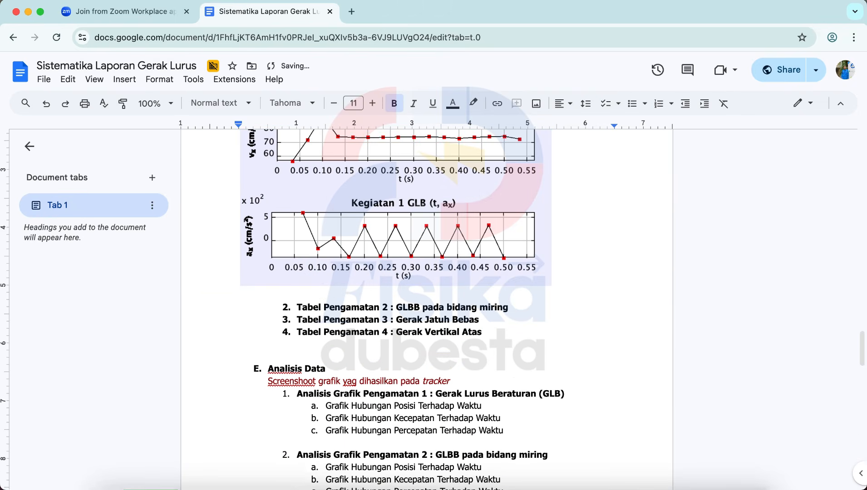
Step: Switch to Tracker, enlarge the data table until all Kegiatan 1 GLB rows show and capture a screenshot of it
{"action": "scroll", "coordinate": [710, 419], "scroll_direction": "down", "scroll_amount": 3}
{"action": "left_click", "coordinate": [716, 480]}
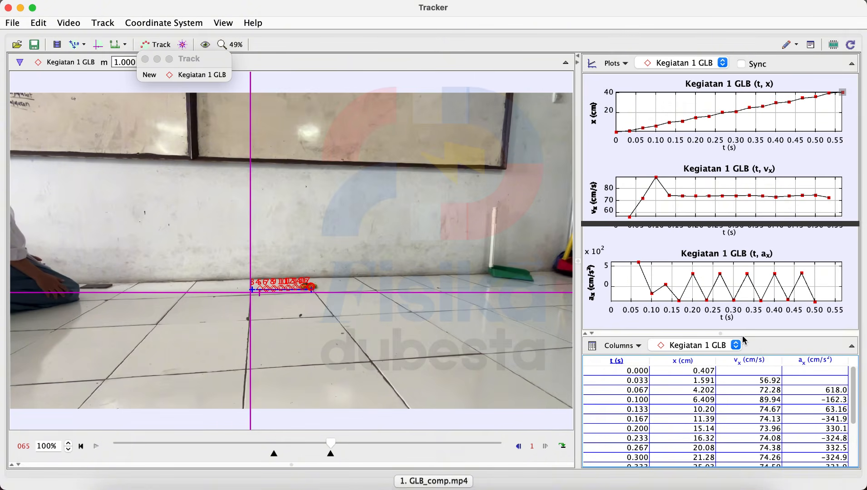
{"action": "left_click_drag", "start_coordinate": [745, 335], "coordinate": [746, 145]}
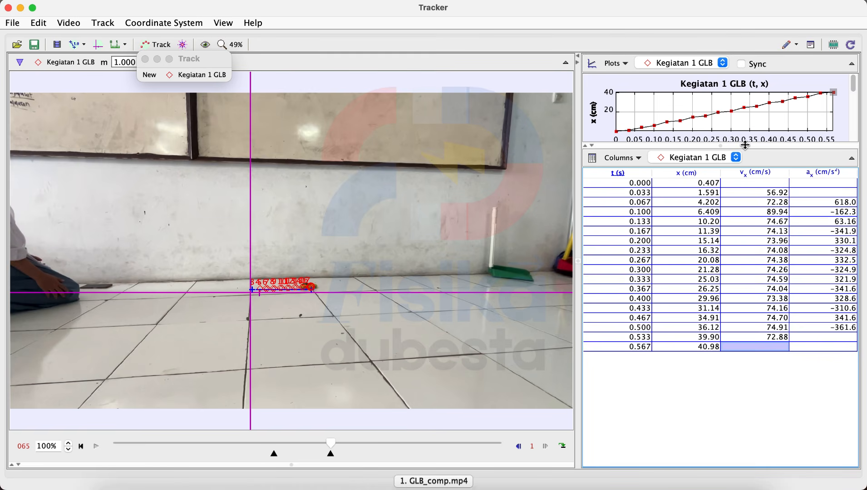
{"action": "left_click", "coordinate": [735, 377]}
{"action": "key", "text": "shift+super+4"}
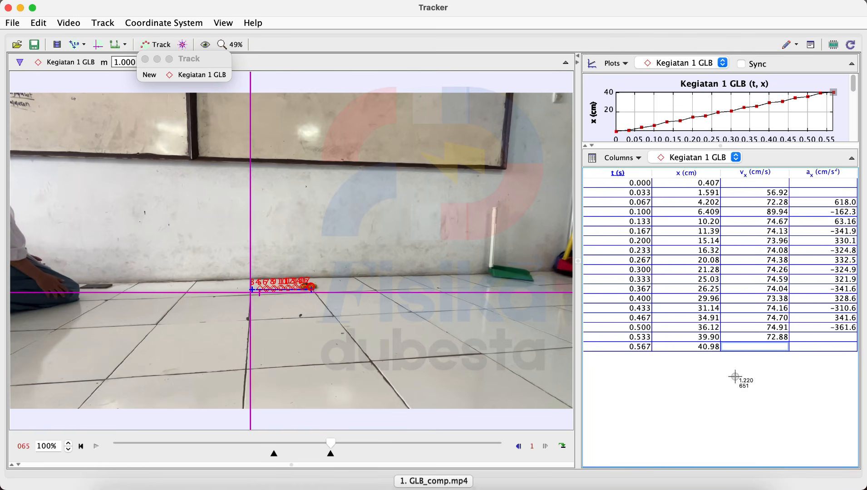
{"action": "left_click_drag", "start_coordinate": [580, 149], "coordinate": [847, 356]}
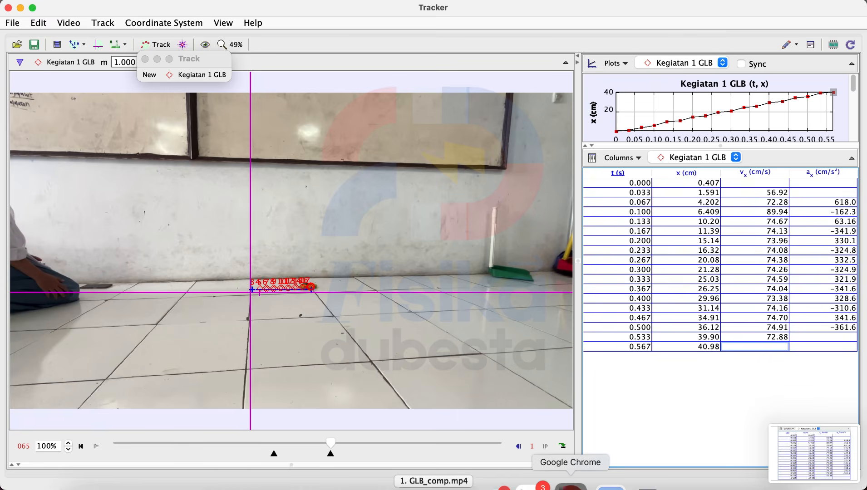
Step: Switch to the report document and insert the data table screenshot directly below the graph image under Tabel Pengamatan 1
{"action": "left_click", "coordinate": [571, 485]}
{"action": "left_click_drag", "start_coordinate": [817, 467], "coordinate": [332, 470]}
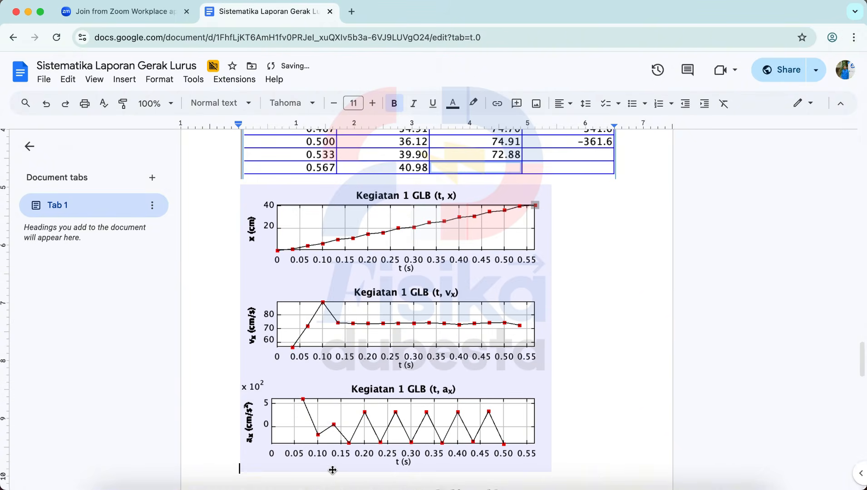
{"action": "left_click", "coordinate": [333, 470]}
{"action": "scroll", "coordinate": [350, 321], "scroll_direction": "up", "scroll_amount": 5}
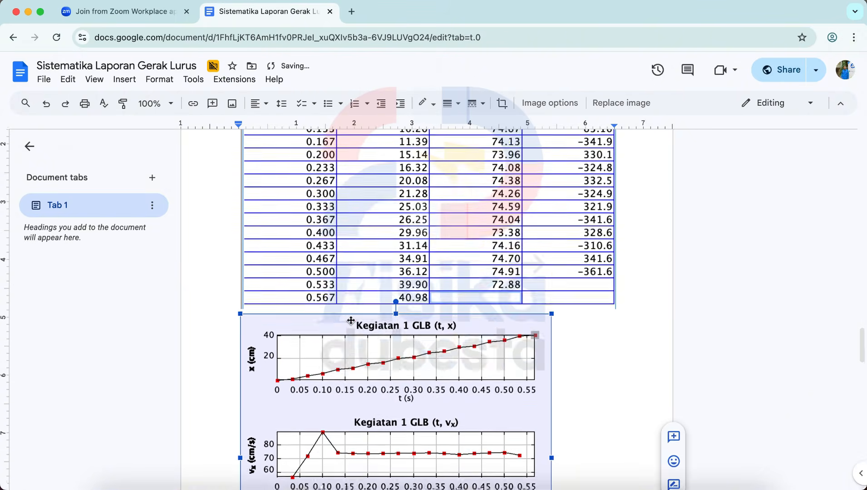
{"action": "scroll", "coordinate": [338, 283], "scroll_direction": "up", "scroll_amount": 3}
{"action": "key", "text": "Return"}
{"action": "scroll", "coordinate": [338, 283], "scroll_direction": "down", "scroll_amount": 1}
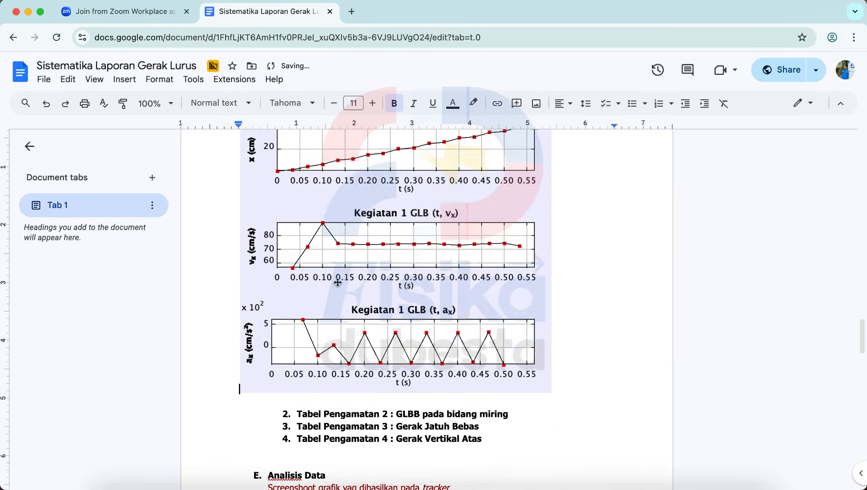
{"action": "scroll", "coordinate": [338, 283], "scroll_direction": "down", "scroll_amount": 1}
{"action": "key", "text": "ctrl+v"}
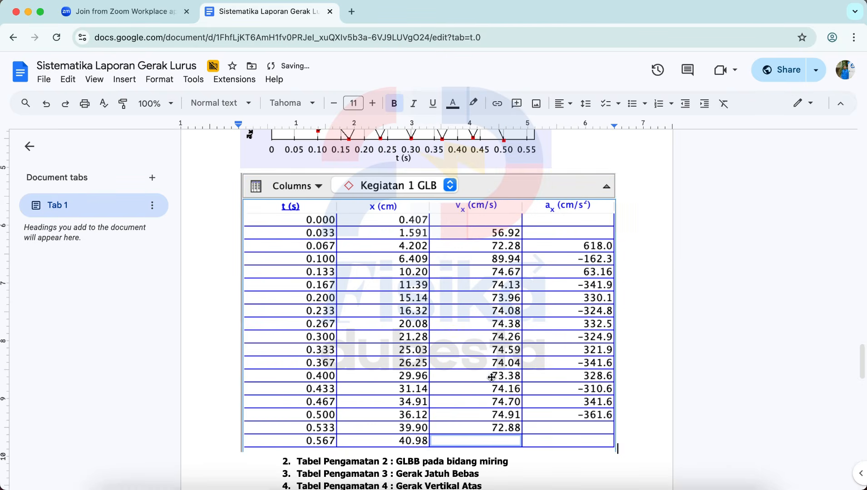
Step: Shrink the data table image to about 5.4 inches wide, matching the graph image above it
{"action": "left_click", "coordinate": [492, 377]}
{"action": "left_click_drag", "start_coordinate": [617, 451], "coordinate": [552, 405]}
{"action": "scroll", "coordinate": [551, 404], "scroll_direction": "up", "scroll_amount": 5}
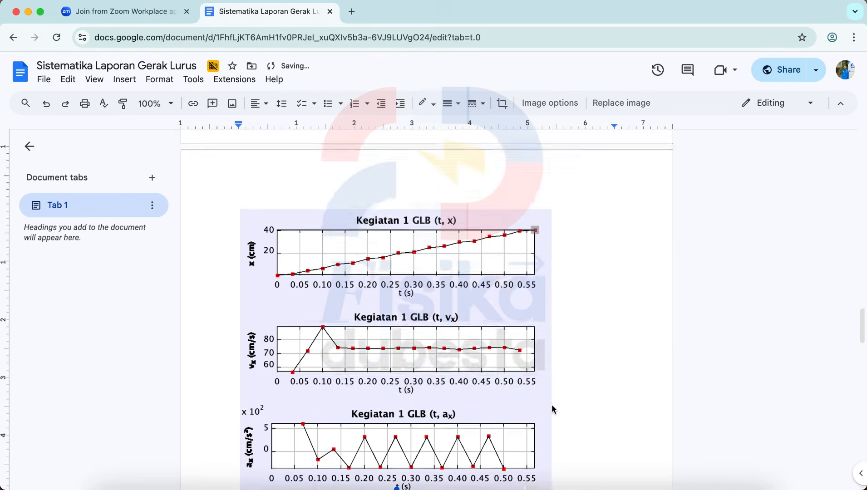
{"action": "scroll", "coordinate": [551, 405], "scroll_direction": "up", "scroll_amount": 5}
{"action": "scroll", "coordinate": [441, 281], "scroll_direction": "down", "scroll_amount": 7}
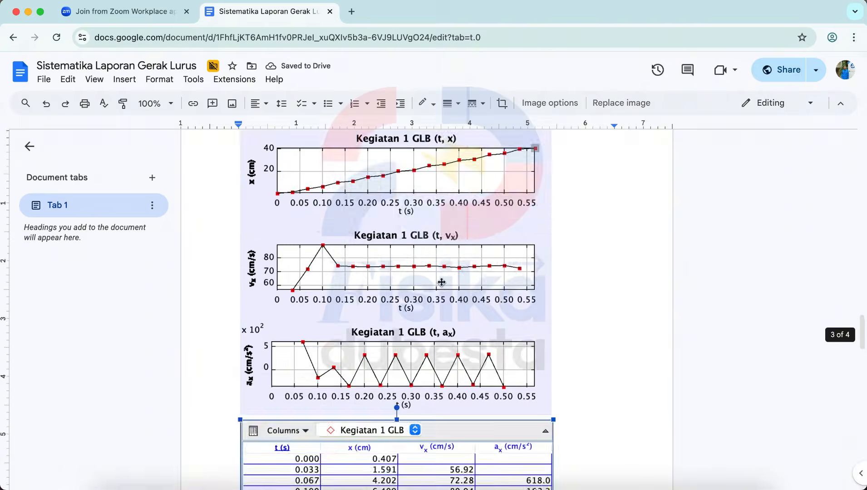
{"action": "scroll", "coordinate": [441, 281], "scroll_direction": "down", "scroll_amount": 2}
{"action": "left_click", "coordinate": [569, 302]}
{"action": "scroll", "coordinate": [571, 302], "scroll_direction": "down", "scroll_amount": 5}
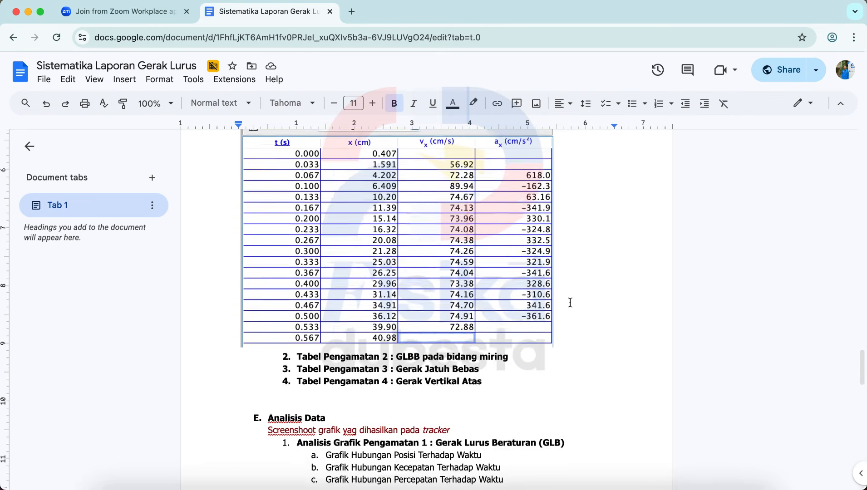
{"action": "scroll", "coordinate": [570, 302], "scroll_direction": "down", "scroll_amount": 1}
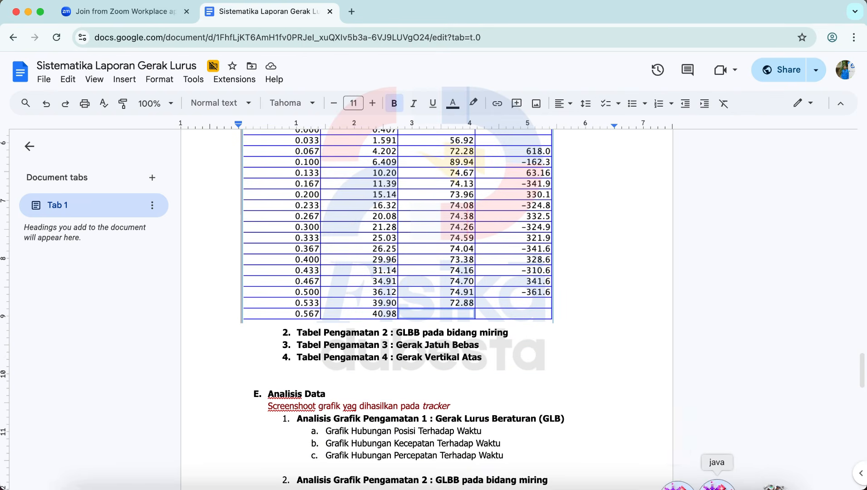
Step: Switch to Tracker, enlarge the plot area to show all three graphs and open the x–t graph in the Data Tool
{"action": "left_click", "coordinate": [716, 482]}
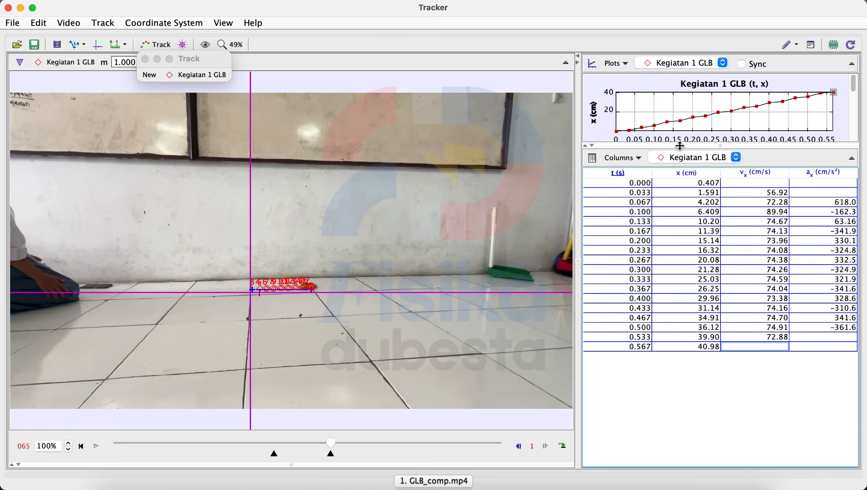
{"action": "left_click_drag", "start_coordinate": [684, 147], "coordinate": [679, 350]}
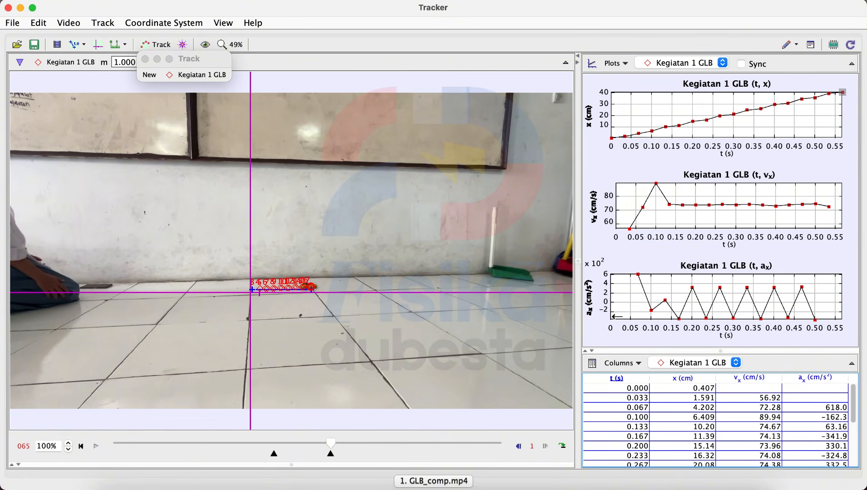
{"action": "double_click", "coordinate": [660, 111]}
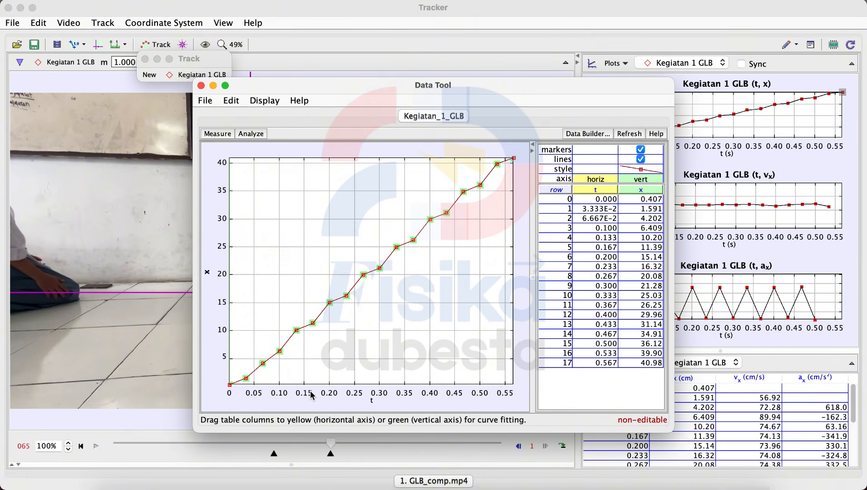
Step: Fit a Line to the x–t data with the Curve Fitter and capture a screenshot of the Data Tool window
{"action": "left_click", "coordinate": [251, 134]}
{"action": "mouse_move", "coordinate": [263, 148]}
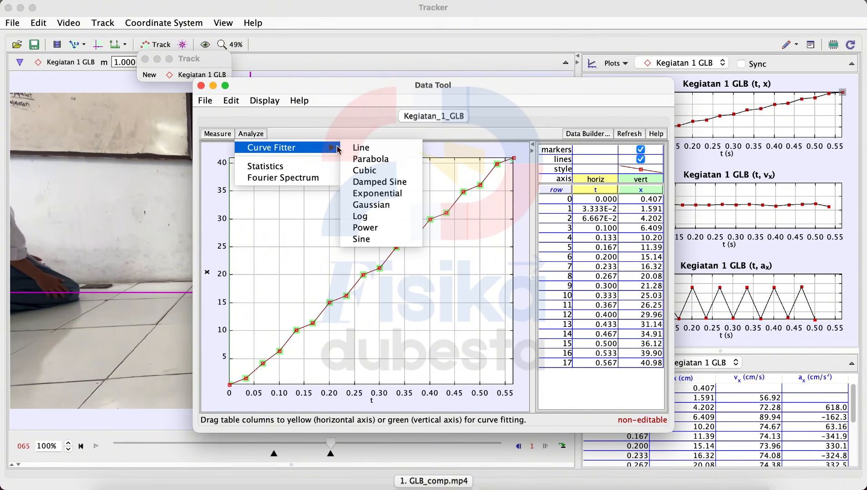
{"action": "left_click", "coordinate": [359, 149]}
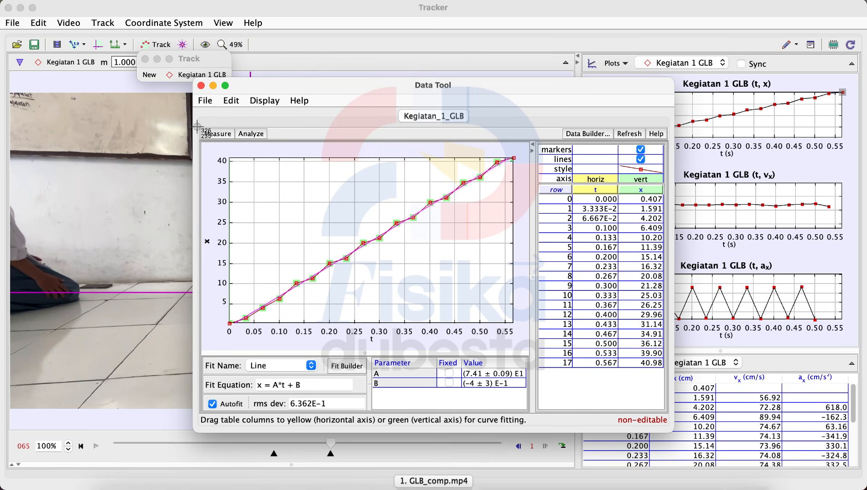
{"action": "left_click_drag", "start_coordinate": [194, 108], "coordinate": [666, 418]}
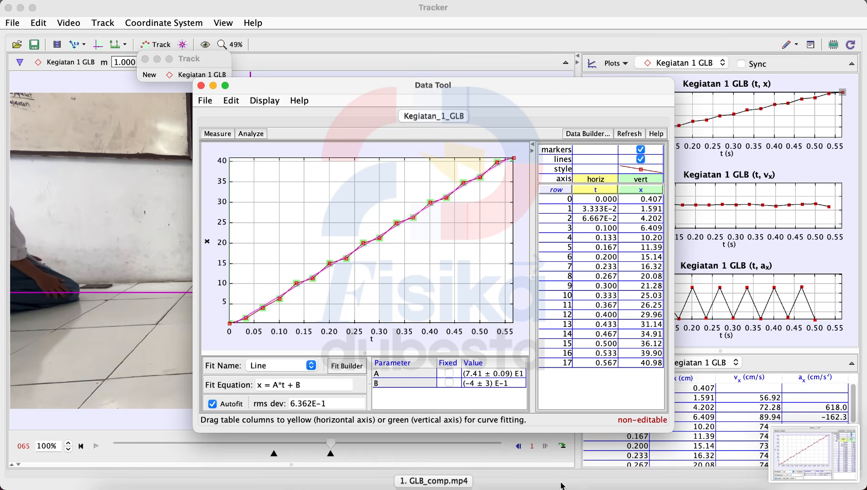
Step: Switch to the report and add an unnumbered blank line below Grafik Hubungan Posisi Terhadap Waktu under Analisis Grafik Pengamatan 1
{"action": "key", "text": "super+Tab"}
{"action": "scroll", "coordinate": [526, 354], "scroll_direction": "down", "scroll_amount": 5}
{"action": "left_click", "coordinate": [483, 328]}
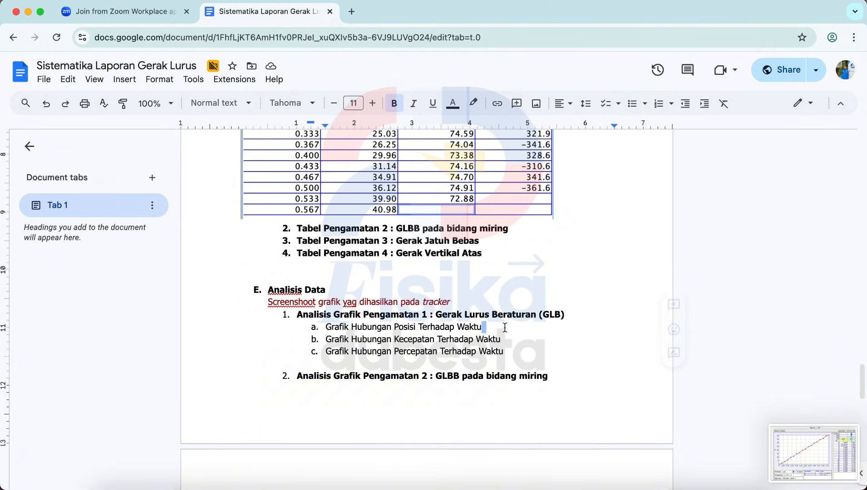
{"action": "key", "text": "Return"}
{"action": "key", "text": "BackSpace"}
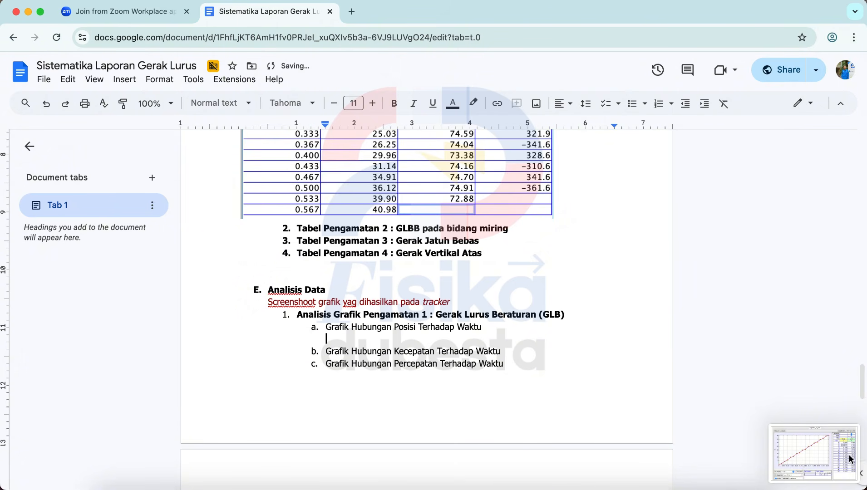
Step: Insert the line-fit screenshot, shrink it to about 4.7 inches wide and move it below the first Grafik Hubungan Posisi Terhadap Waktu item
{"action": "left_click_drag", "start_coordinate": [813, 453], "coordinate": [533, 350]}
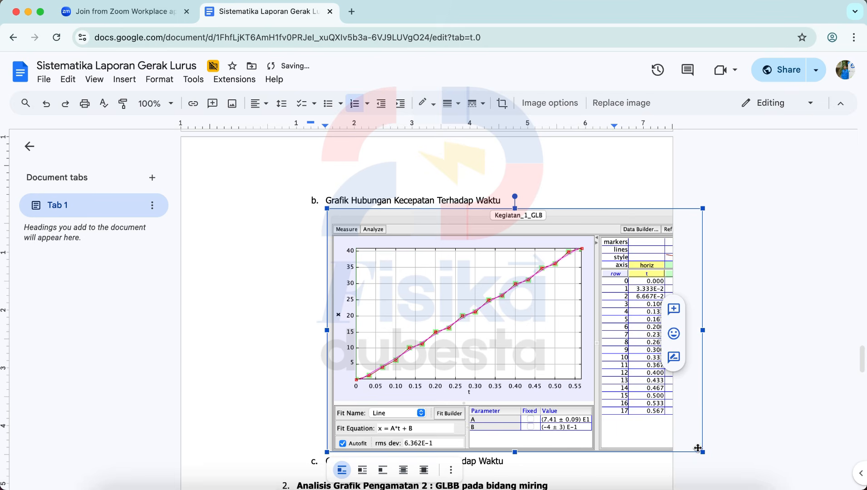
{"action": "left_click_drag", "start_coordinate": [698, 448], "coordinate": [575, 386]}
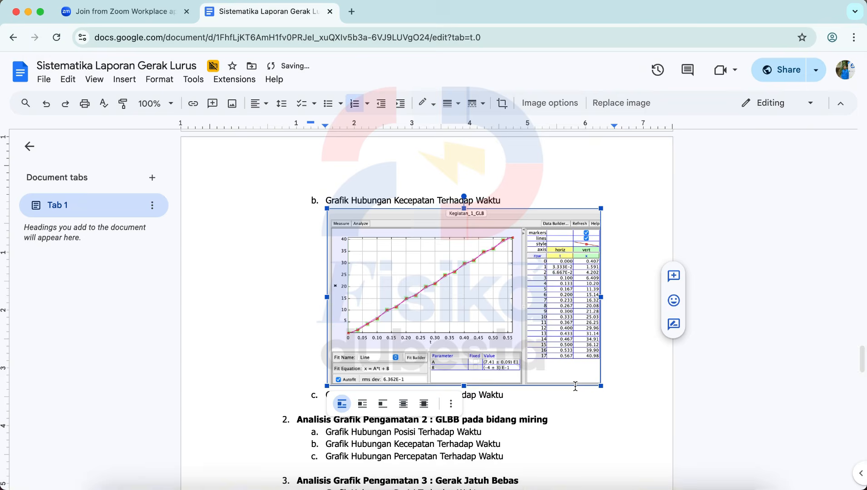
{"action": "key", "text": "super+z"}
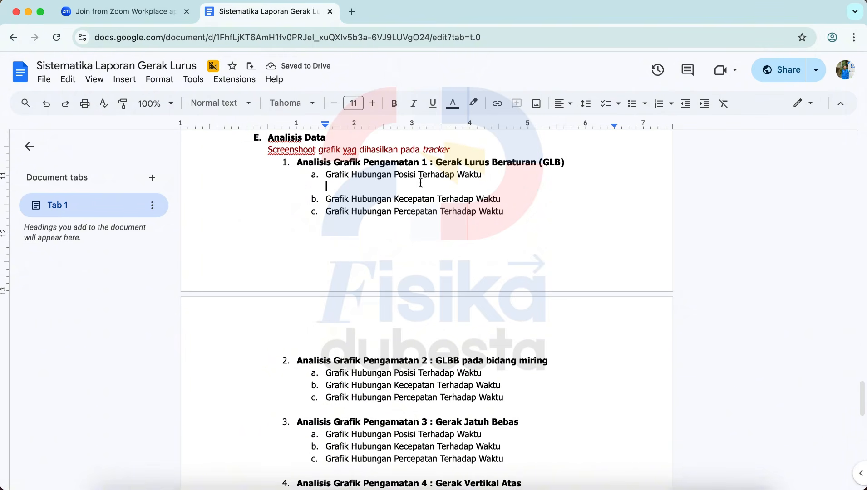
{"action": "key", "text": "super+v"}
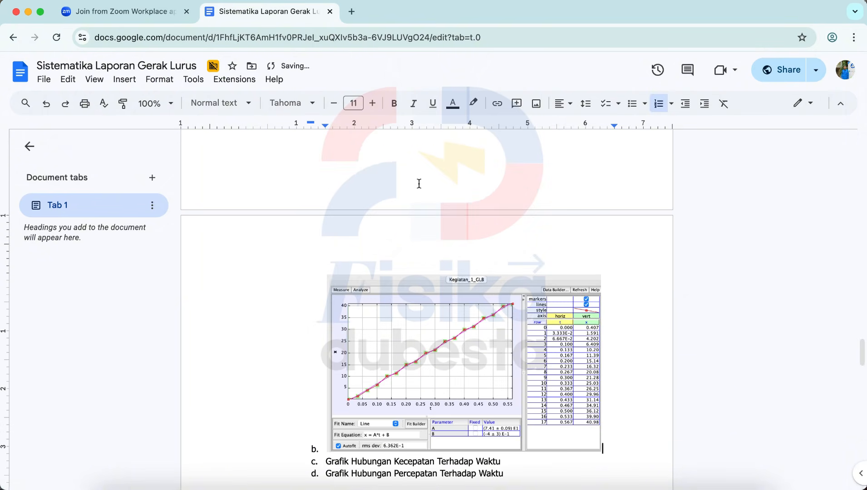
Step: Undo and repeat placing the line-fit image below the Grafik Hubungan Posisi Terhadap Waktu item
{"action": "left_click", "coordinate": [492, 340]}
{"action": "scroll", "coordinate": [491, 341], "scroll_direction": "down", "scroll_amount": 2}
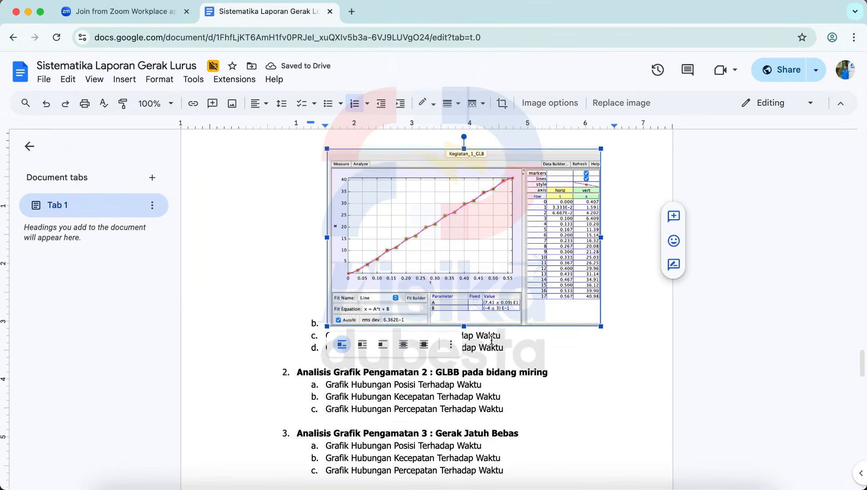
{"action": "key", "text": "super+z"}
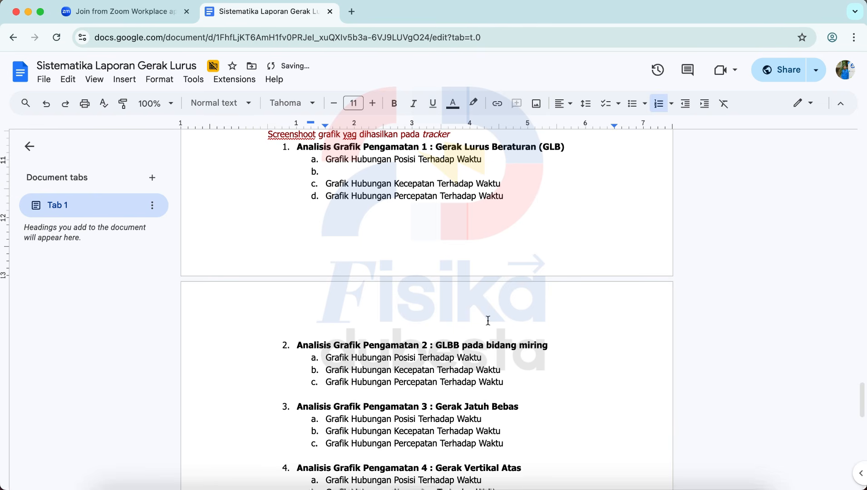
{"action": "key", "text": "super+shift+z"}
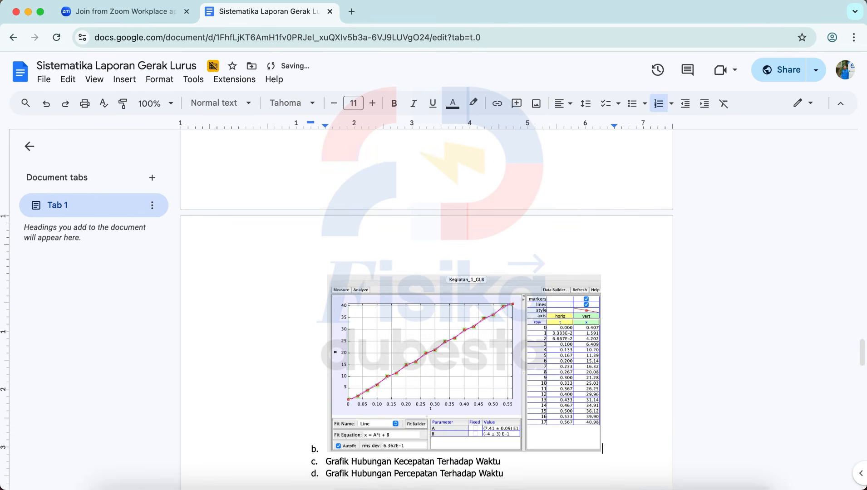
{"action": "key", "text": "super+z"}
{"action": "scroll", "coordinate": [448, 320], "scroll_direction": "up", "scroll_amount": 2}
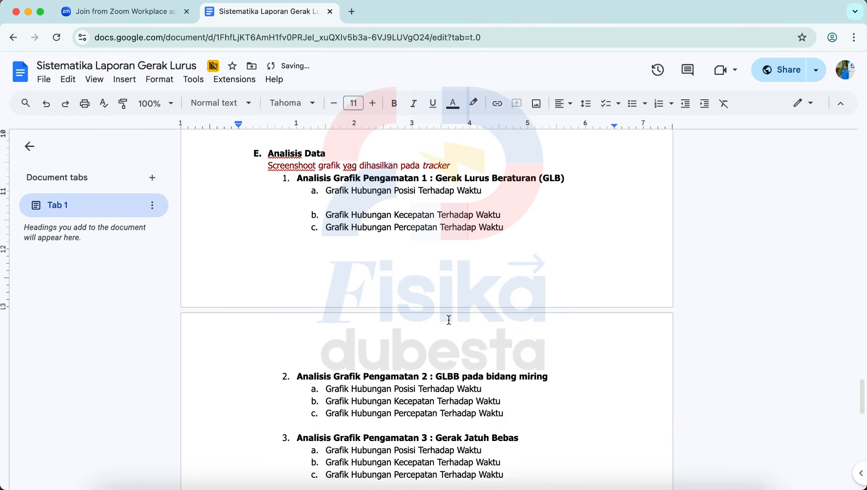
{"action": "key", "text": "super+shift+z"}
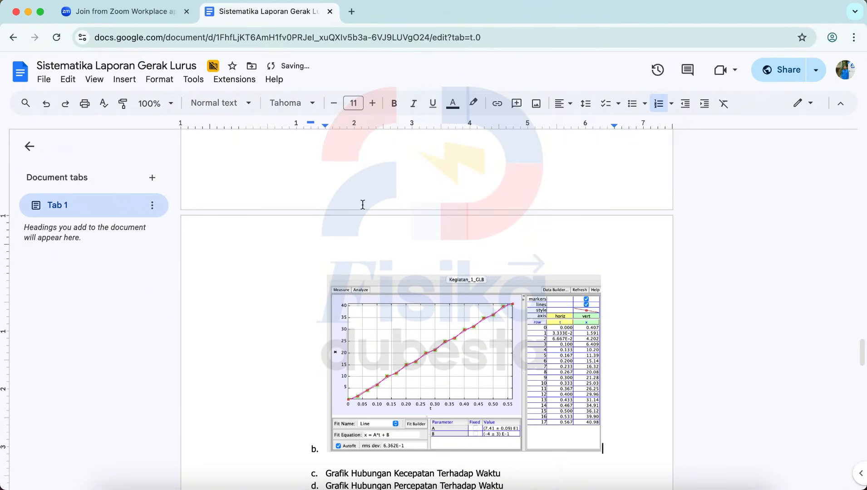
{"action": "scroll", "coordinate": [322, 346], "scroll_direction": "down", "scroll_amount": 1}
Step: Try to delete the list number beside the line-fit image, and restore the image
{"action": "left_click", "coordinate": [323, 346]}
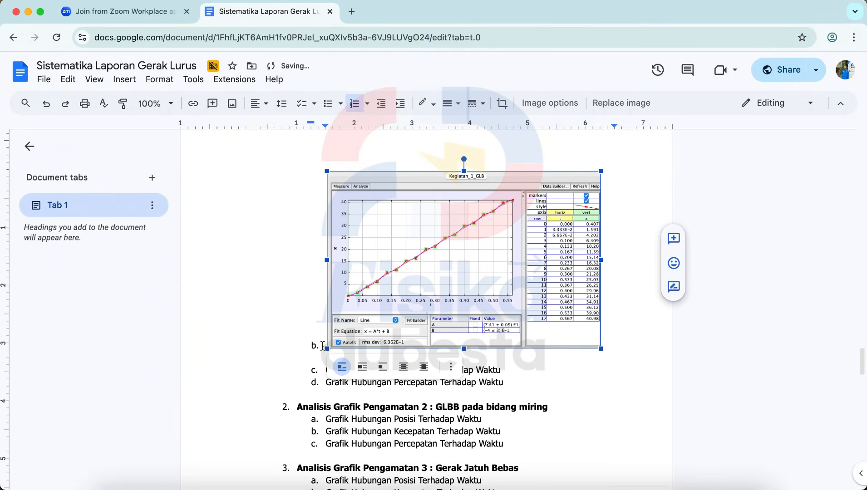
{"action": "left_click", "coordinate": [323, 346]}
{"action": "double_click", "coordinate": [322, 346]}
{"action": "key", "text": "Delete"}
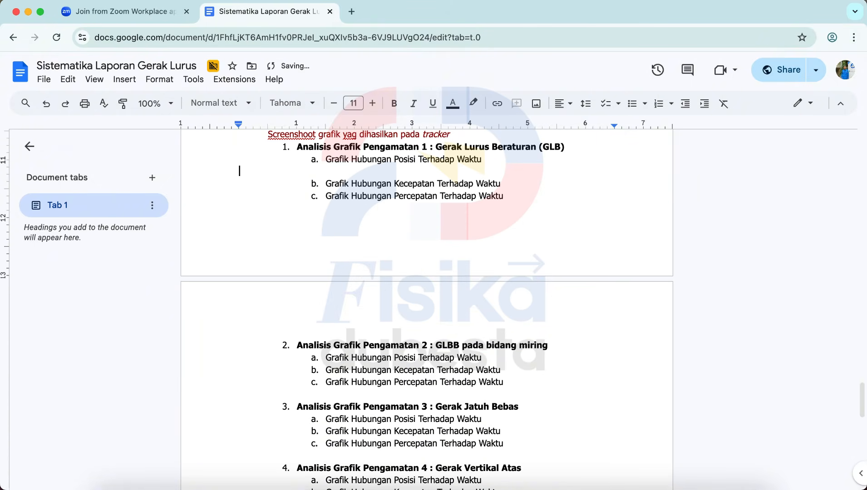
{"action": "key", "text": "super+z"}
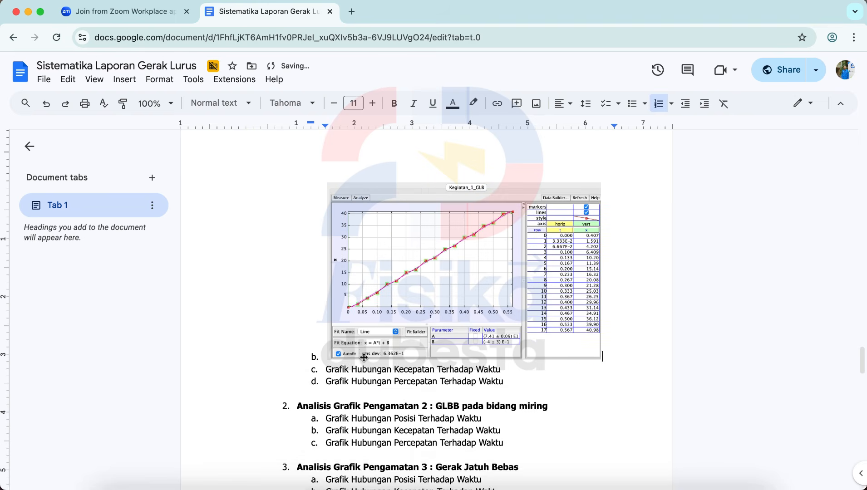
Step: Add a blank line below the line-fit image and remove the list number from the image's line
{"action": "key", "text": "BackSpace"}
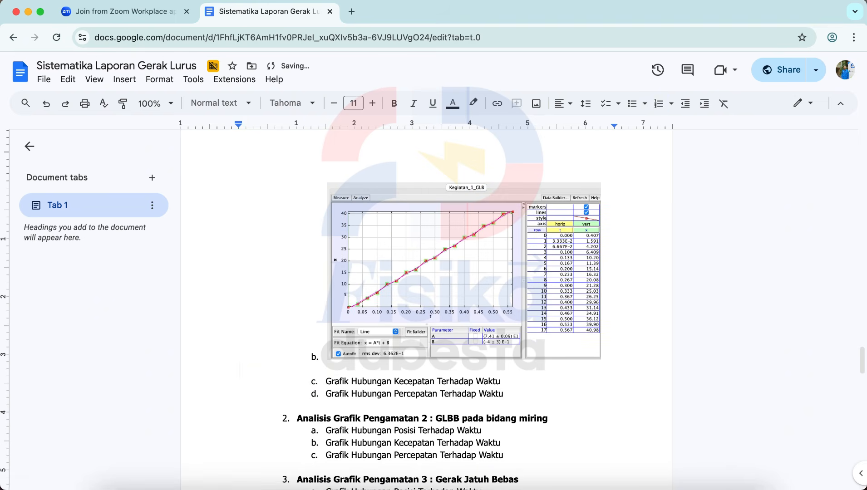
{"action": "left_click", "coordinate": [328, 358]}
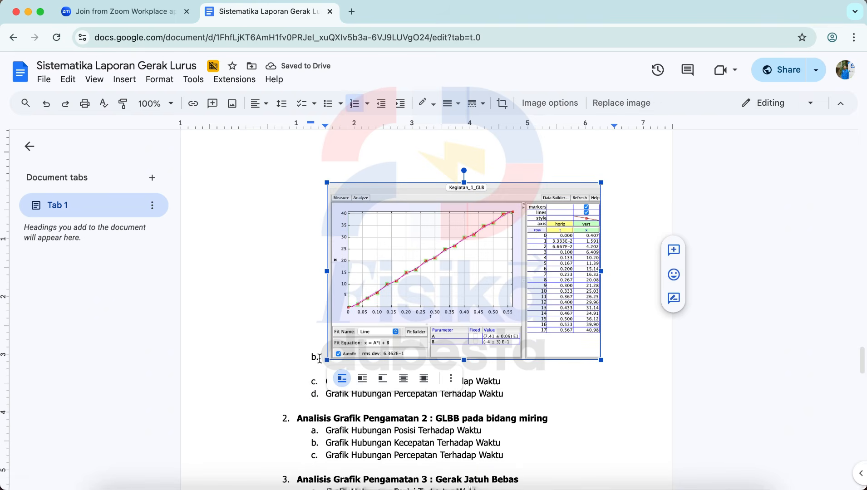
{"action": "left_click", "coordinate": [354, 103]}
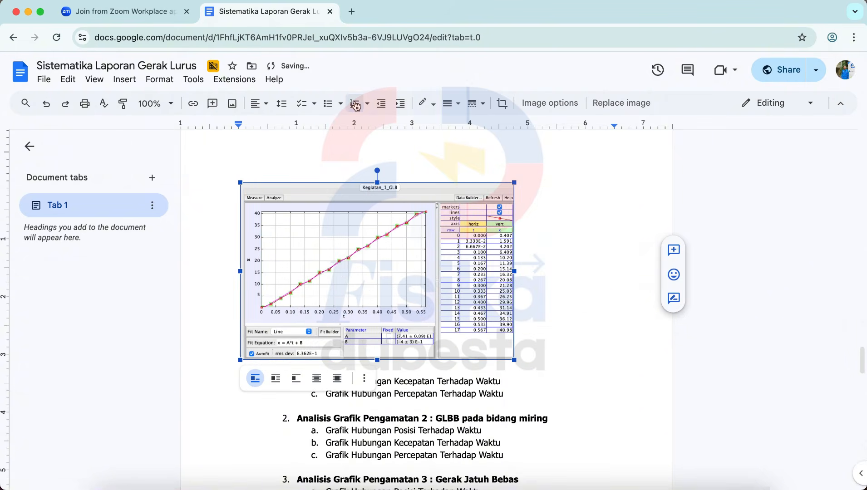
{"action": "left_click", "coordinate": [545, 341]}
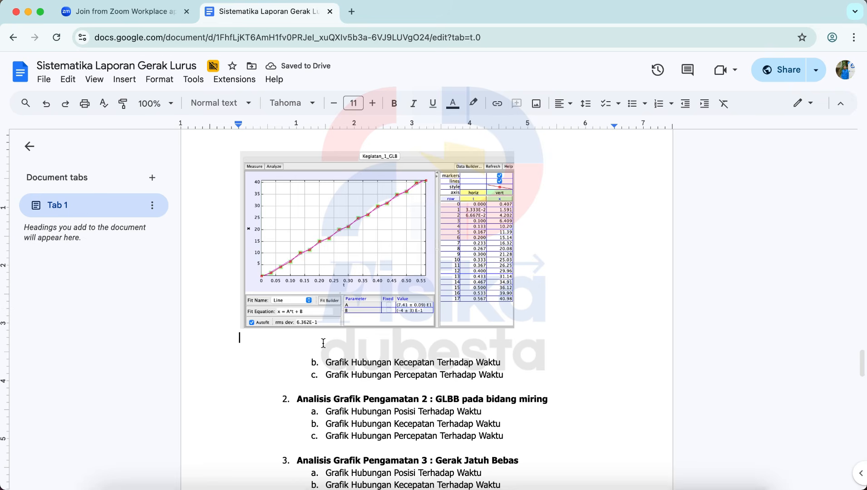
{"action": "scroll", "coordinate": [366, 338], "scroll_direction": "down", "scroll_amount": 2}
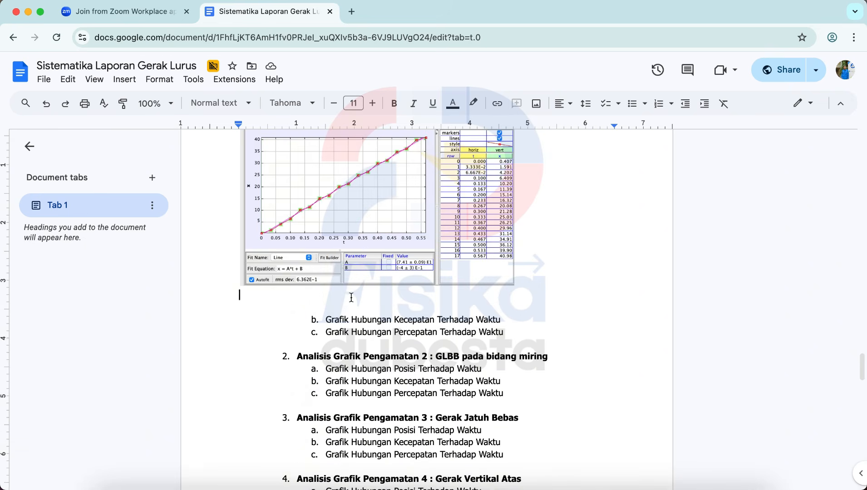
{"action": "left_click_drag", "start_coordinate": [326, 320], "coordinate": [470, 320]}
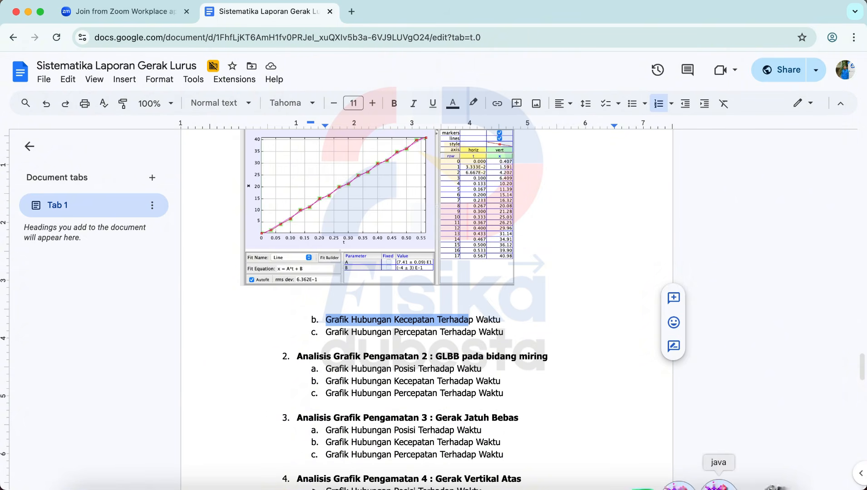
Step: Switch to Tracker, open the Kegiatan 1 GLB velocity-time (vx) graph in the Data Tool, and return to the Google Docs report
{"action": "left_click", "coordinate": [718, 485]}
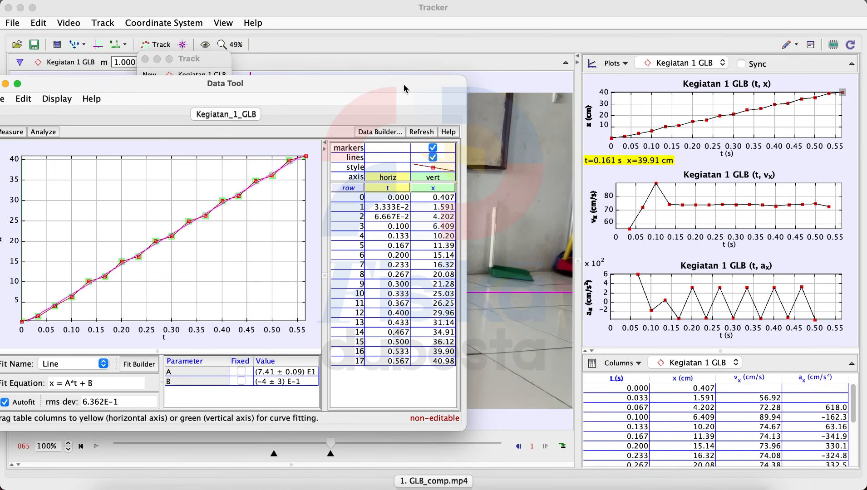
{"action": "left_click", "coordinate": [629, 202]}
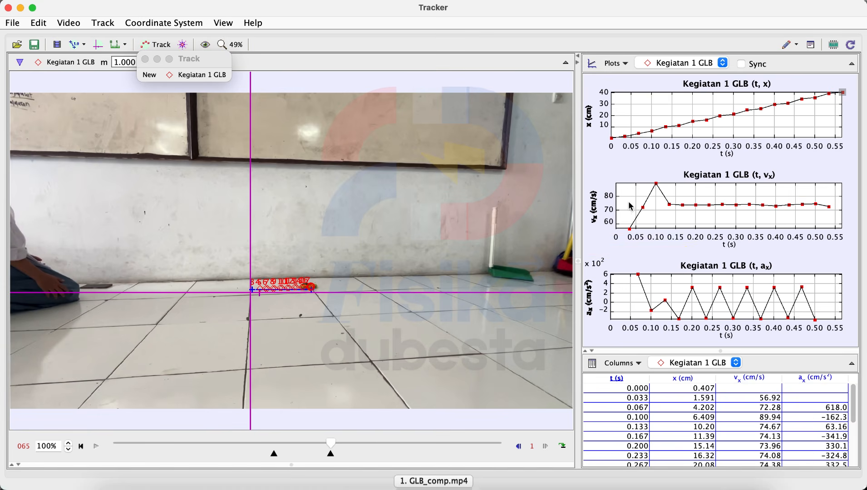
{"action": "double_click", "coordinate": [687, 192]}
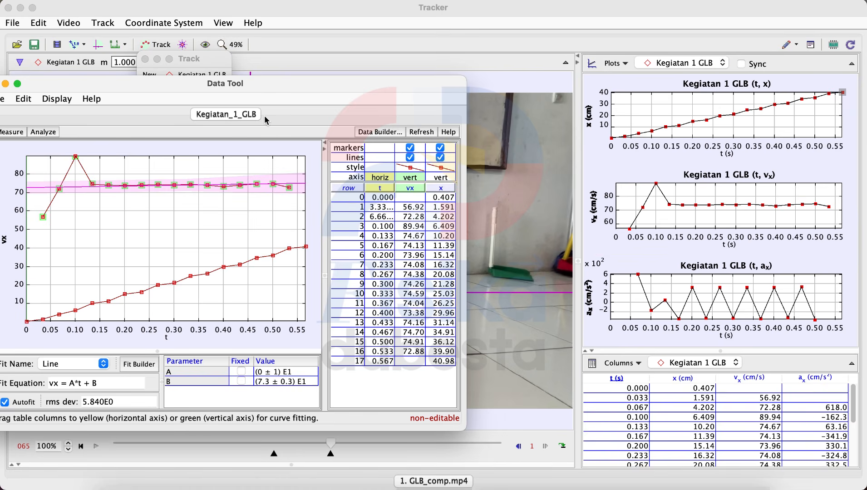
{"action": "left_click_drag", "start_coordinate": [271, 87], "coordinate": [437, 52]}
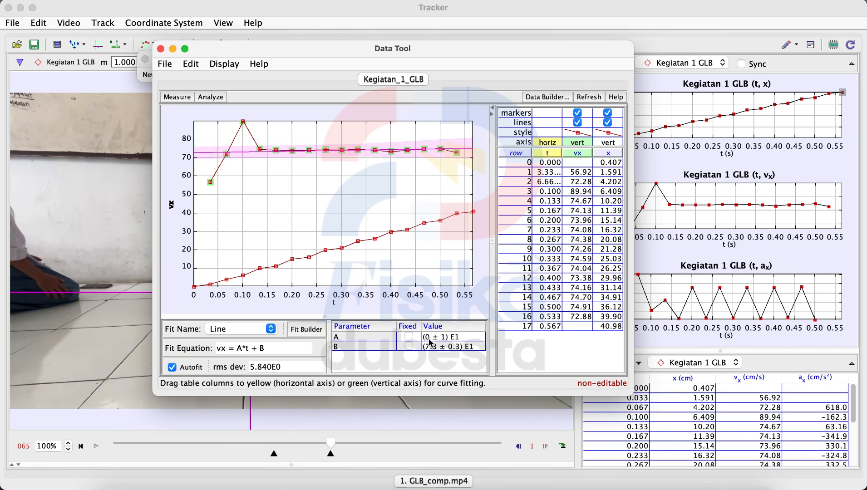
{"action": "mouse_move", "coordinate": [429, 339]}
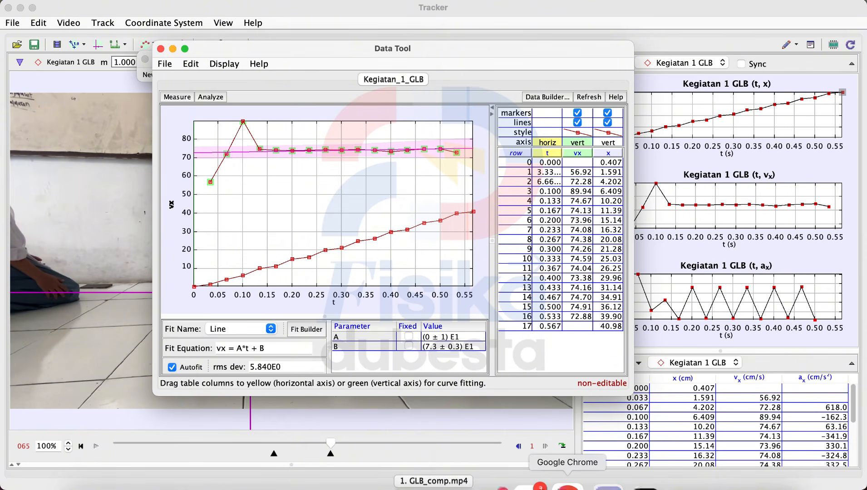
{"action": "left_click", "coordinate": [568, 485]}
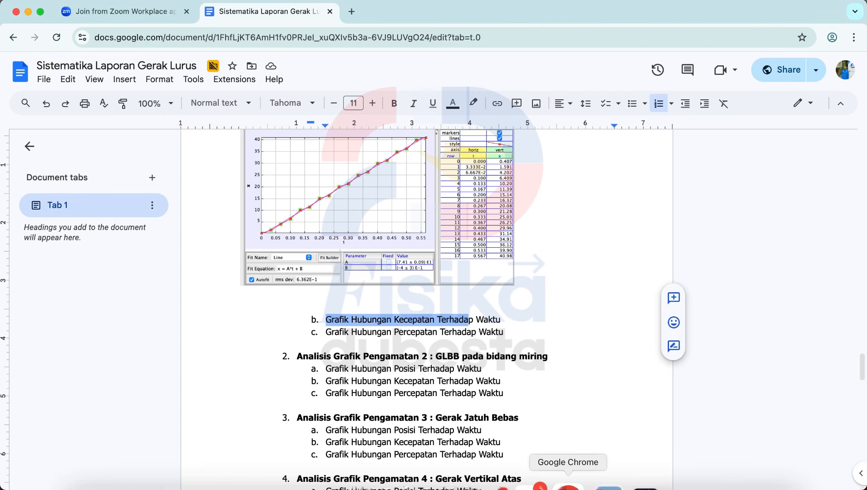
{"action": "left_click", "coordinate": [372, 297]}
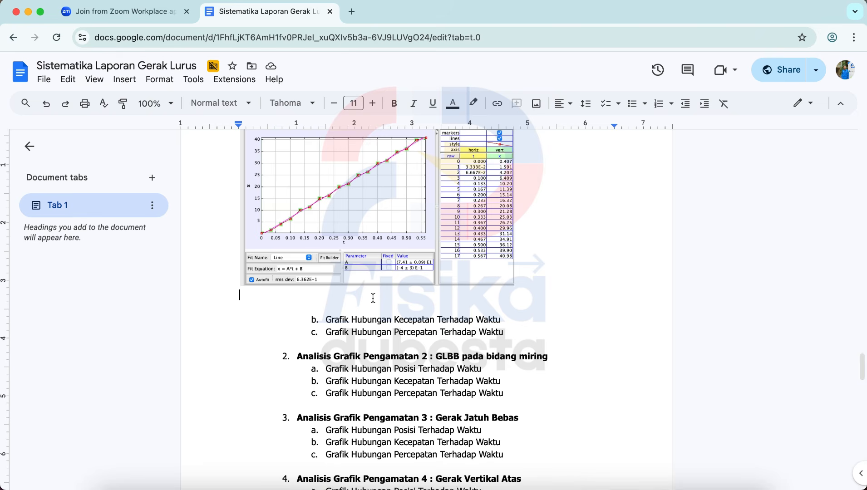
{"action": "type", "text": "A ="}
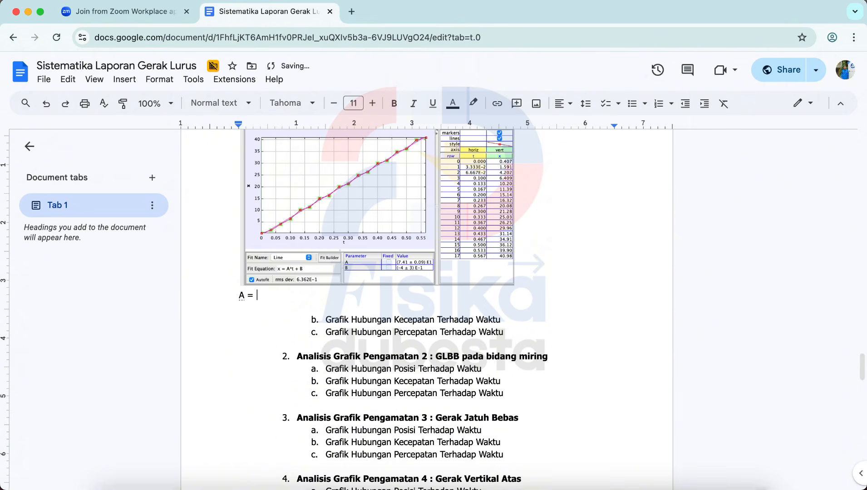
{"action": "scroll", "coordinate": [376, 218], "scroll_direction": "up", "scroll_amount": 2}
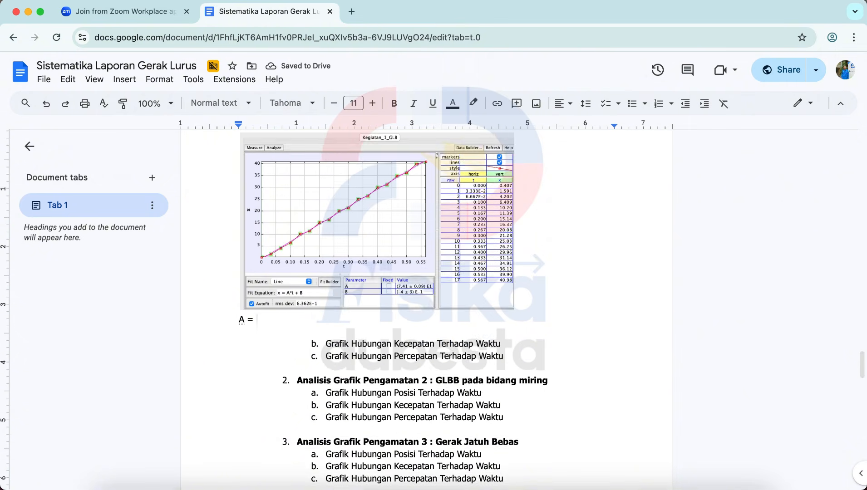
{"action": "key", "text": "BackSpace"}
{"action": "key", "text": "BackSpace"}
{"action": "key", "text": "BackSpace"}
{"action": "key", "text": "BackSpace"}
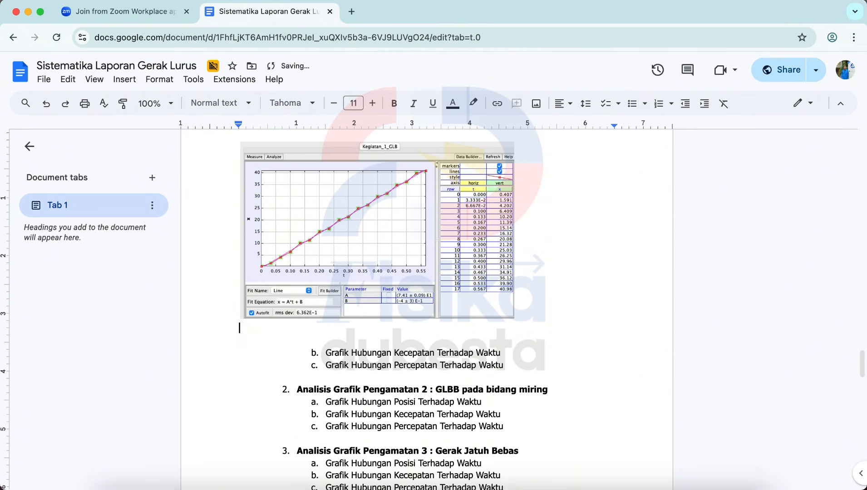
Step: Remove the blank line below the position line-fit image and add one below the first Grafik Hubungan Kecepatan Terhadap Waktu item
{"action": "key", "text": "BackSpace"}
{"action": "left_click", "coordinate": [498, 340]}
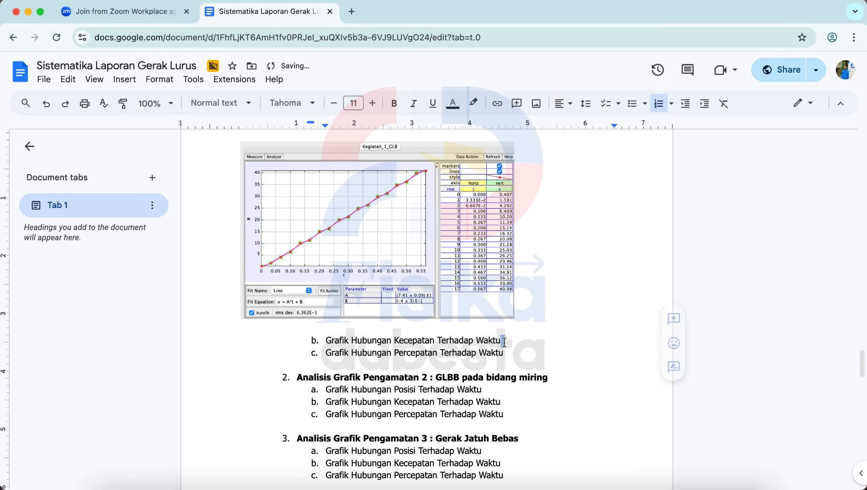
{"action": "key", "text": "Return"}
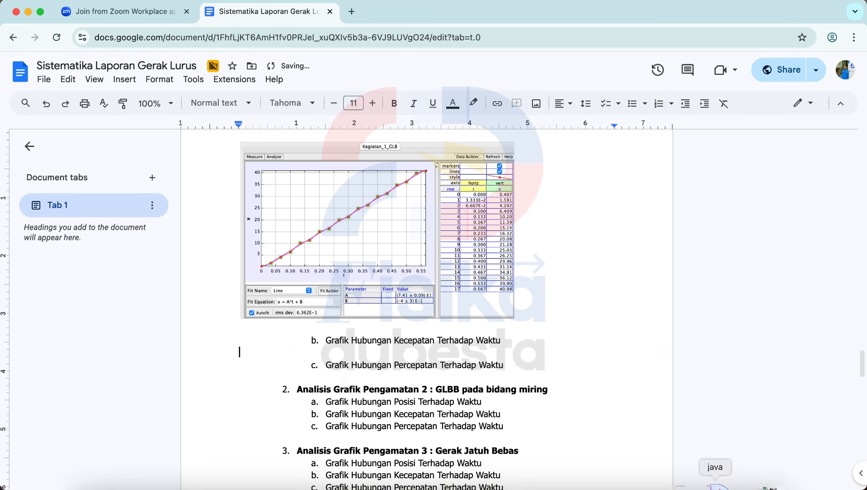
Step: Capture Tracker's Data Tool area showing the vx line fit and insert the screenshot below the first Grafik Hubungan Percepatan Terhadap Waktu item
{"action": "left_click", "coordinate": [715, 487]}
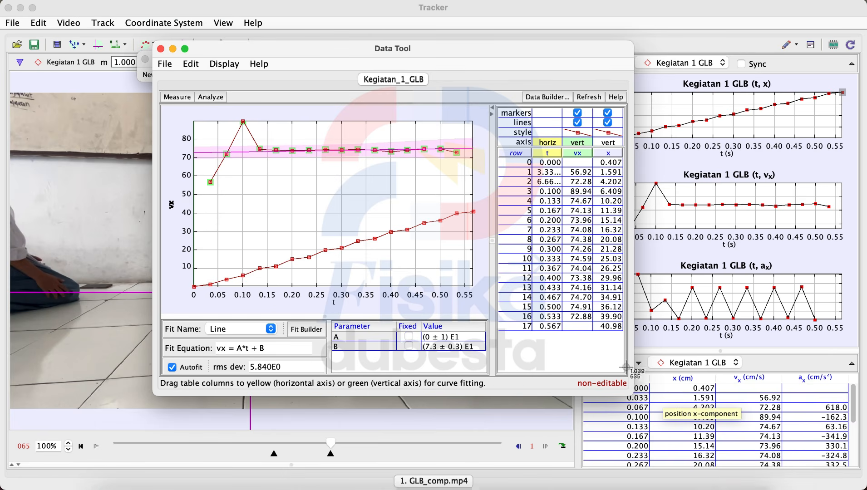
{"action": "left_click_drag", "start_coordinate": [158, 72], "coordinate": [628, 378]}
{"action": "left_click", "coordinate": [549, 487]}
{"action": "left_click_drag", "start_coordinate": [826, 467], "coordinate": [509, 368]}
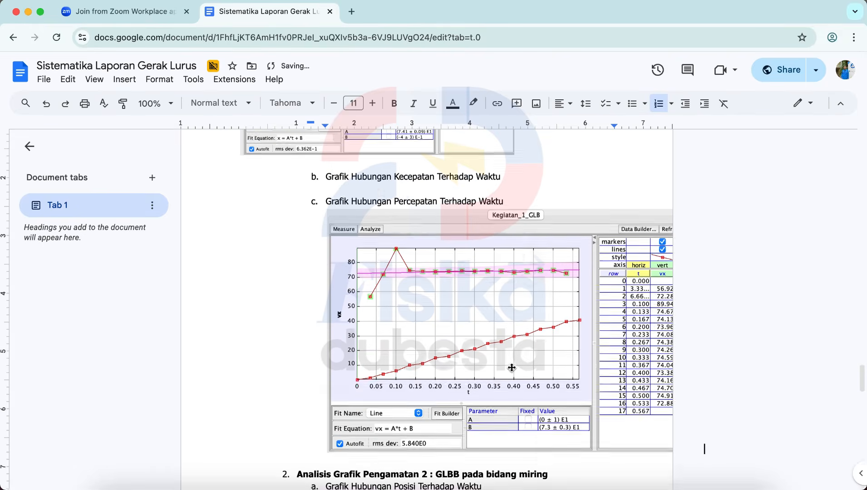
Step: Move the vx line-fit screenshot below the first Grafik Hubungan Kecepatan Terhadap Waktu item and remove the list number from its line
{"action": "left_click", "coordinate": [457, 299]}
{"action": "key", "text": "Delete"}
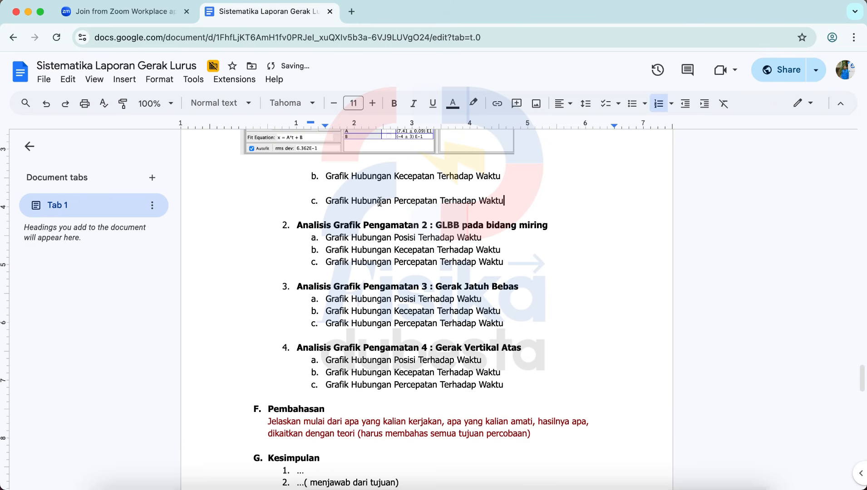
{"action": "left_click", "coordinate": [365, 187]}
{"action": "key", "text": "super+v"}
{"action": "left_click", "coordinate": [381, 226]}
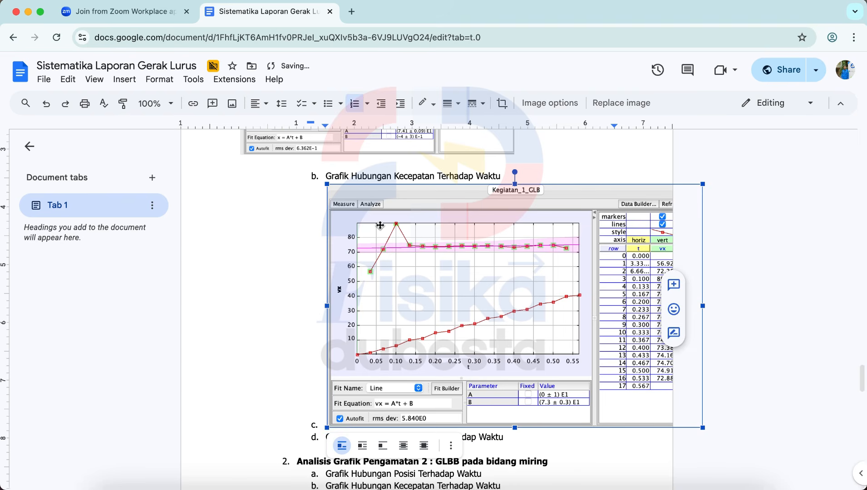
{"action": "left_click", "coordinate": [356, 104]}
Step: Shrink the vx line-fit image to about 4.8 inches wide and add a blank line below it
{"action": "left_click_drag", "start_coordinate": [616, 427], "coordinate": [500, 362]}
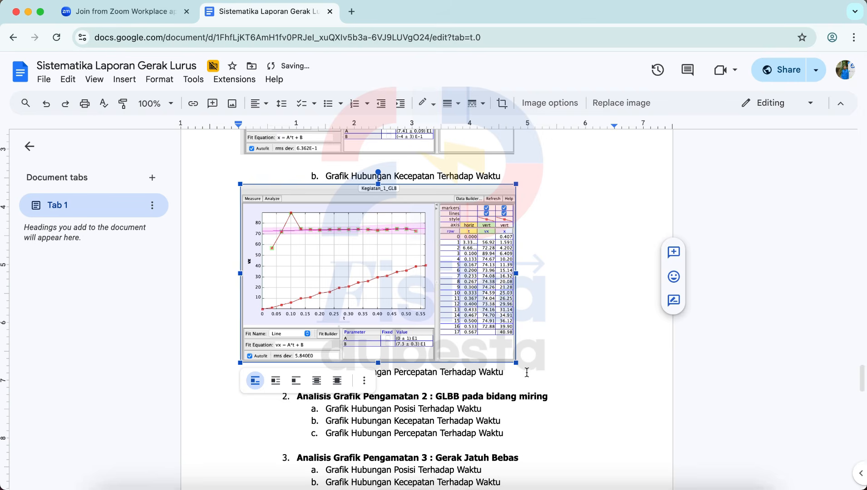
{"action": "left_click", "coordinate": [528, 363]}
{"action": "scroll", "coordinate": [528, 362], "scroll_direction": "down", "scroll_amount": 1}
{"action": "key", "text": "Return"}
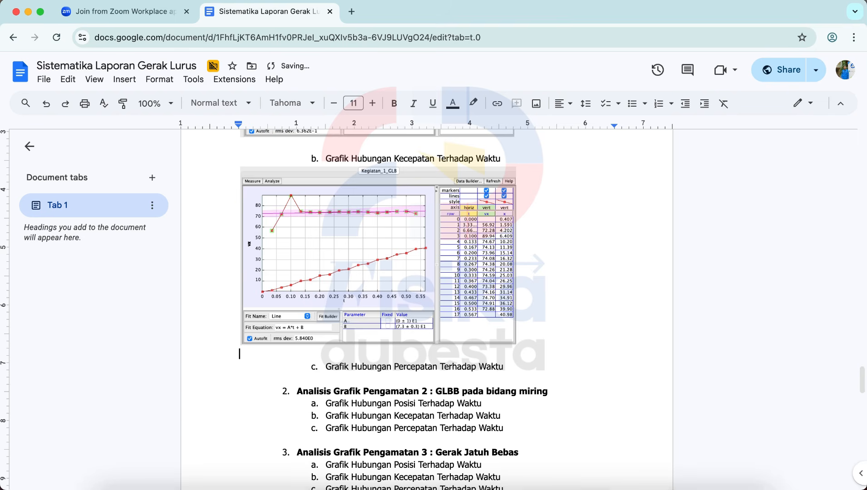
{"action": "scroll", "coordinate": [426, 310], "scroll_direction": "down", "scroll_amount": 1}
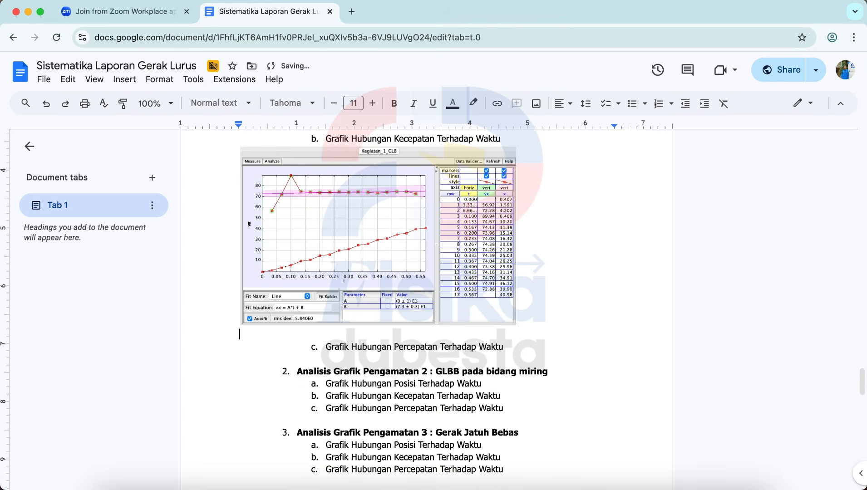
{"action": "left_click", "coordinate": [511, 348]}
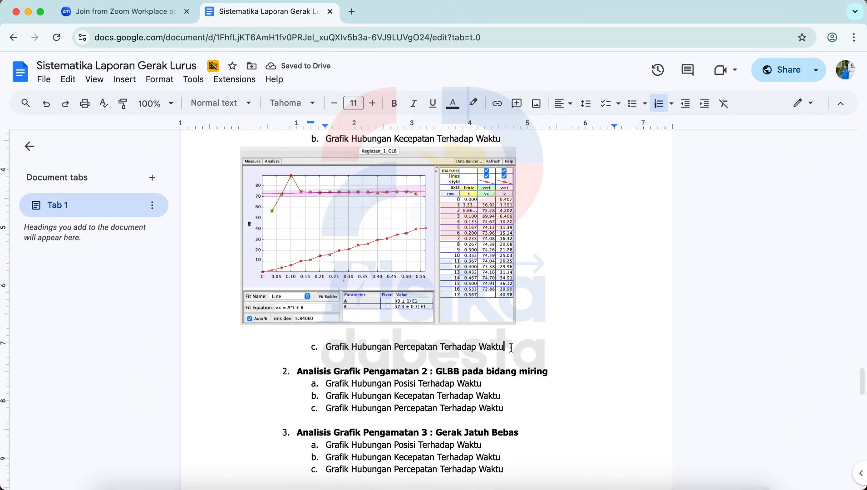
{"action": "left_click", "coordinate": [495, 335]}
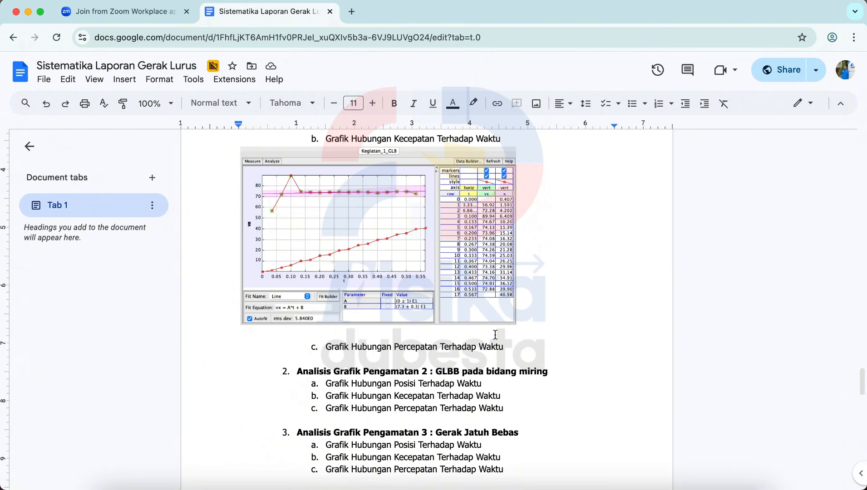
Step: Switch to Tracker, open the Kegiatan 1 GLB acceleration-time (ax) graph in the Data Tool, and move its window back over the video
{"action": "left_click", "coordinate": [720, 482]}
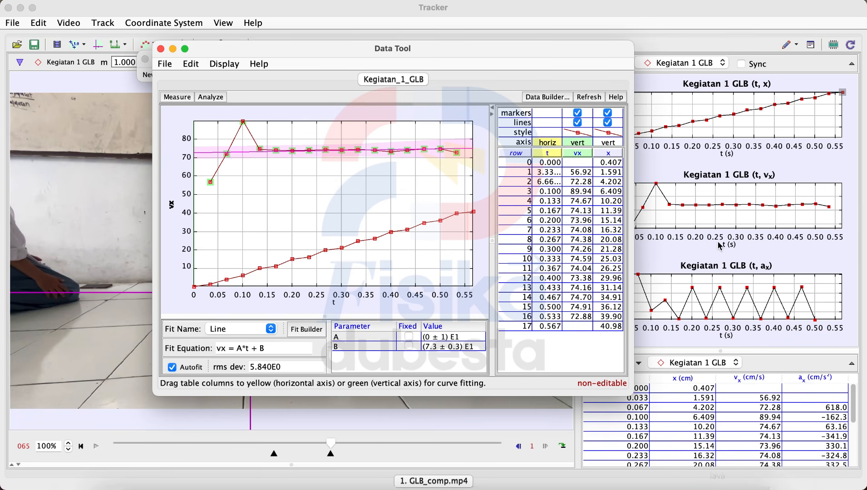
{"action": "left_click_drag", "start_coordinate": [616, 50], "coordinate": [435, 49]}
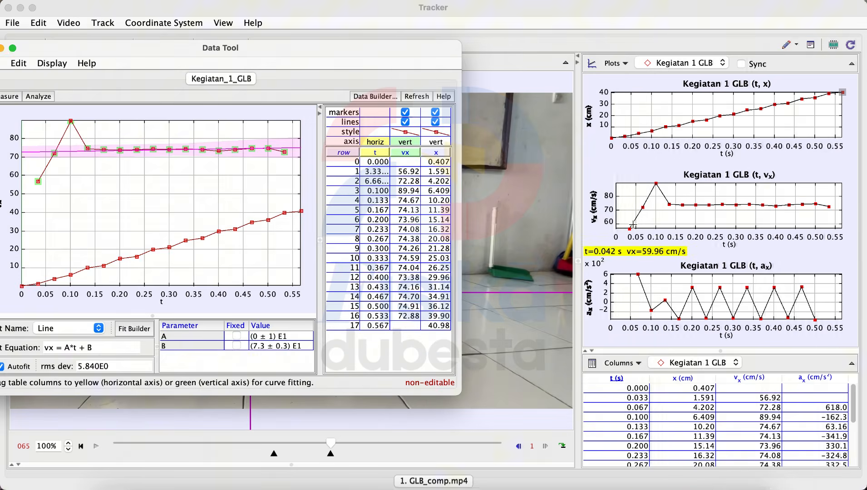
{"action": "double_click", "coordinate": [624, 287]}
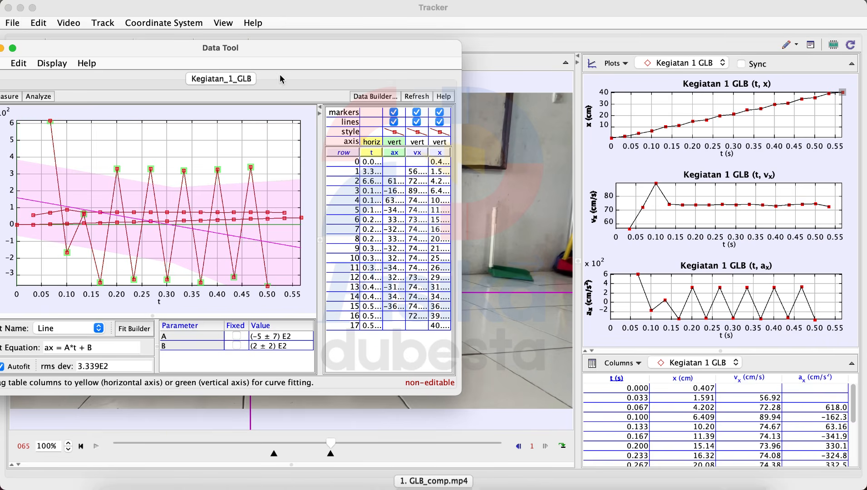
{"action": "left_click_drag", "start_coordinate": [276, 56], "coordinate": [448, 45]}
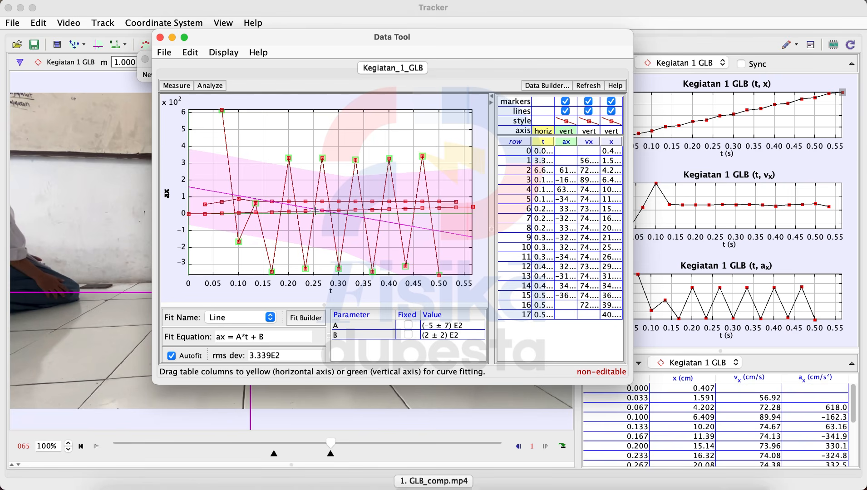
Step: Select the last and then the first data point of the x series on the Data Tool graph
{"action": "left_click", "coordinate": [472, 207]}
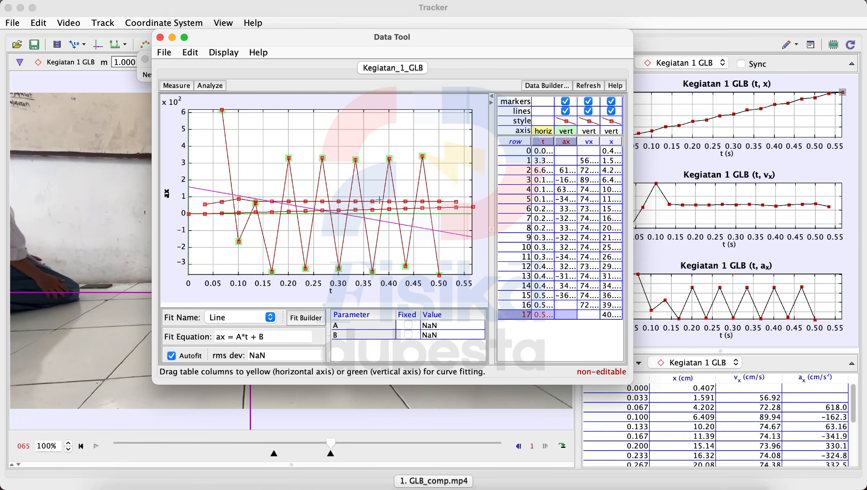
{"action": "left_click", "coordinate": [188, 214]}
{"action": "left_click", "coordinate": [190, 213]}
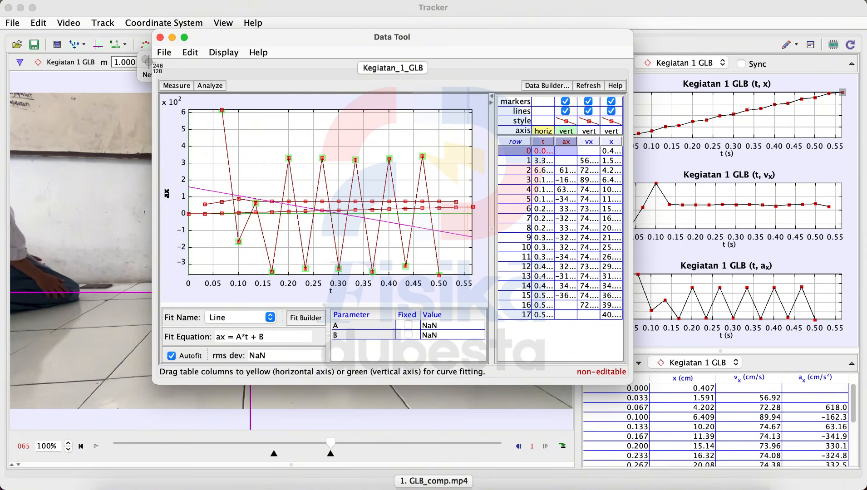
Step: Capture the Data Tool area with the ax graph and insert the screenshot in the report below the first Grafik Hubungan Percepatan Terhadap Waktu item
{"action": "left_click_drag", "start_coordinate": [152, 59], "coordinate": [628, 368]}
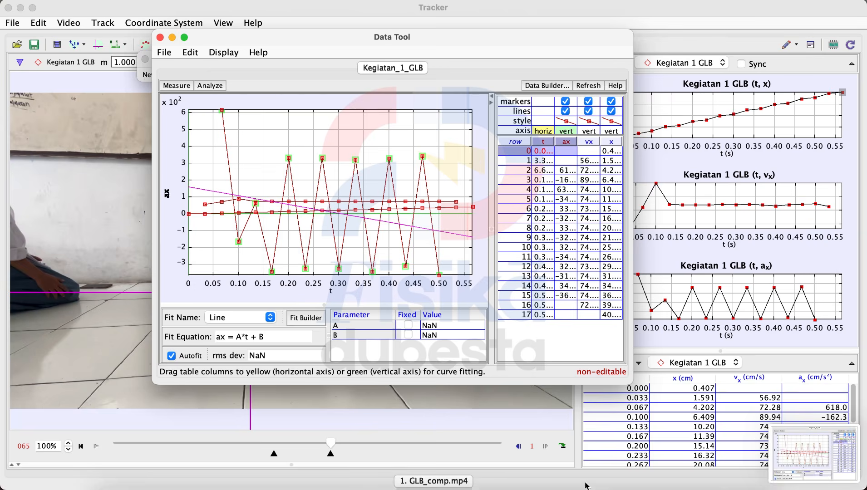
{"action": "left_click", "coordinate": [570, 485]}
{"action": "left_click_drag", "start_coordinate": [839, 451], "coordinate": [547, 367]}
{"action": "left_click", "coordinate": [470, 283]}
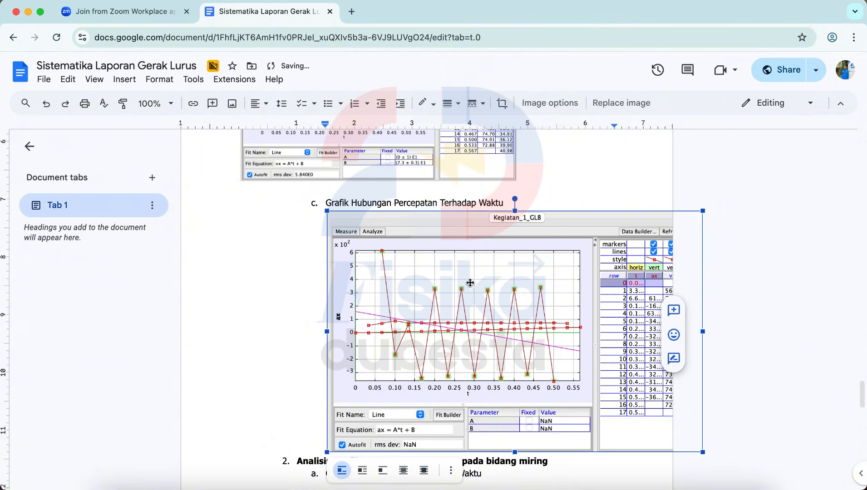
{"action": "key", "text": "BackSpace"}
{"action": "key", "text": "BackSpace"}
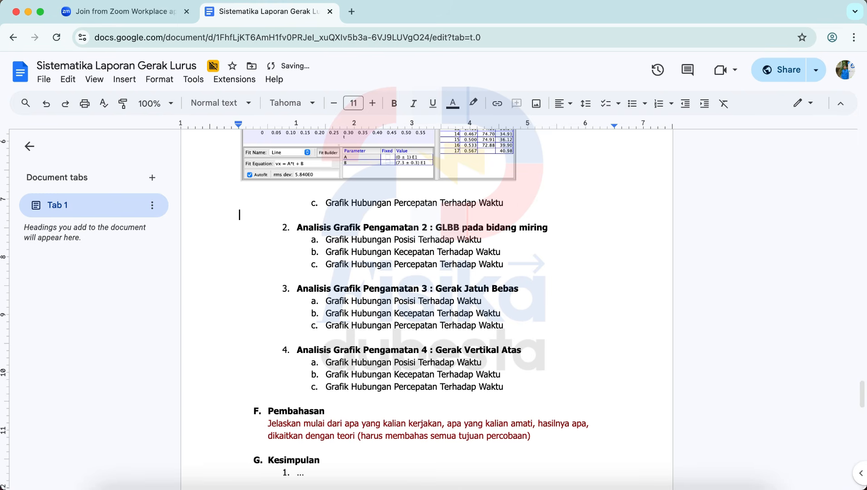
{"action": "key", "text": "ctrl+z"}
Step: Add a blank line between the first Grafik Hubungan Percepatan Terhadap Waktu item and the acceleration graph image
{"action": "left_click", "coordinate": [470, 308]}
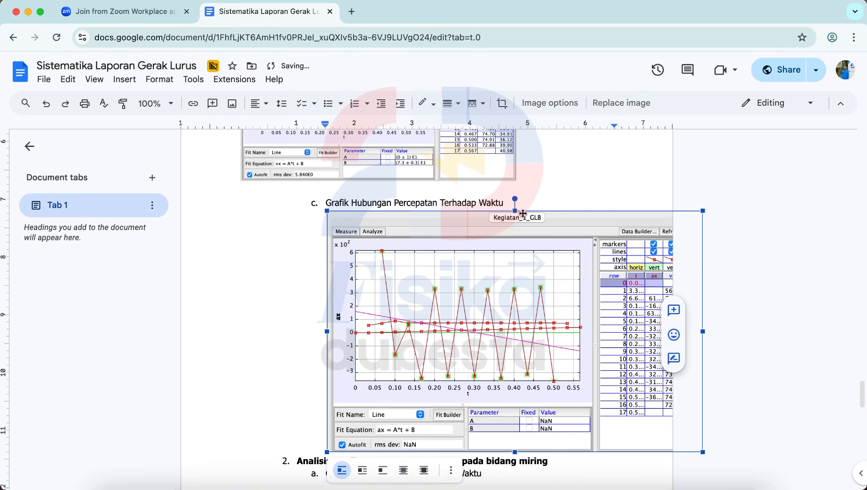
{"action": "left_click", "coordinate": [530, 201]}
{"action": "key", "text": "Return"}
{"action": "type", "text": "\\"}
{"action": "key", "text": "BackSpace"}
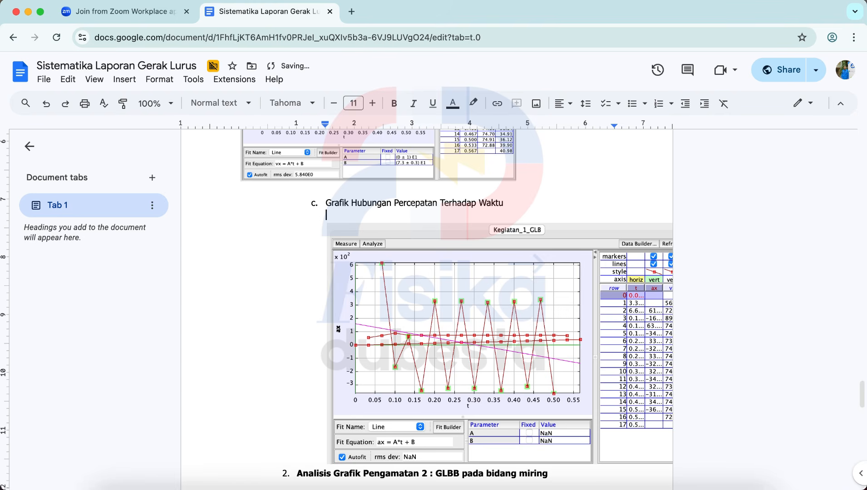
Step: Replace the acceleration graph image directly below the first Grafik Hubungan Percepatan Terhadap Waktu item without the blank line, and shrink it to fit the page margins
{"action": "left_click", "coordinate": [534, 229]}
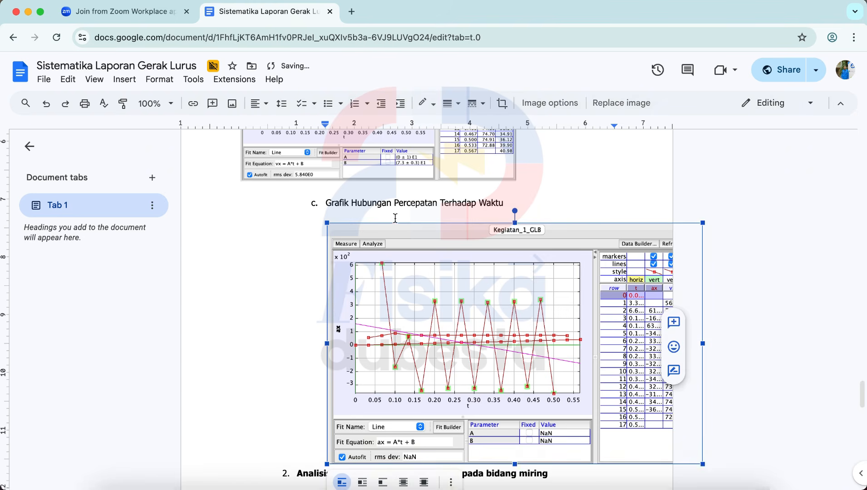
{"action": "key", "text": "Delete"}
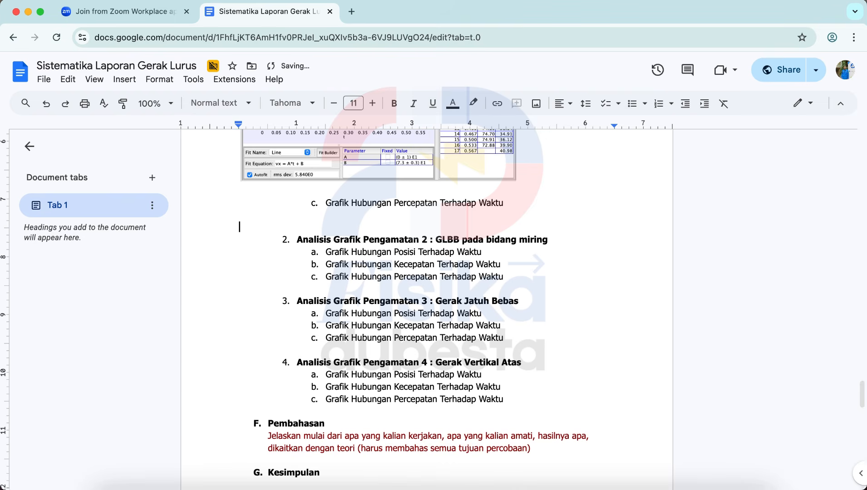
{"action": "key", "text": "BackSpace"}
{"action": "key", "text": "ctrl+v"}
{"action": "left_click", "coordinate": [375, 235]}
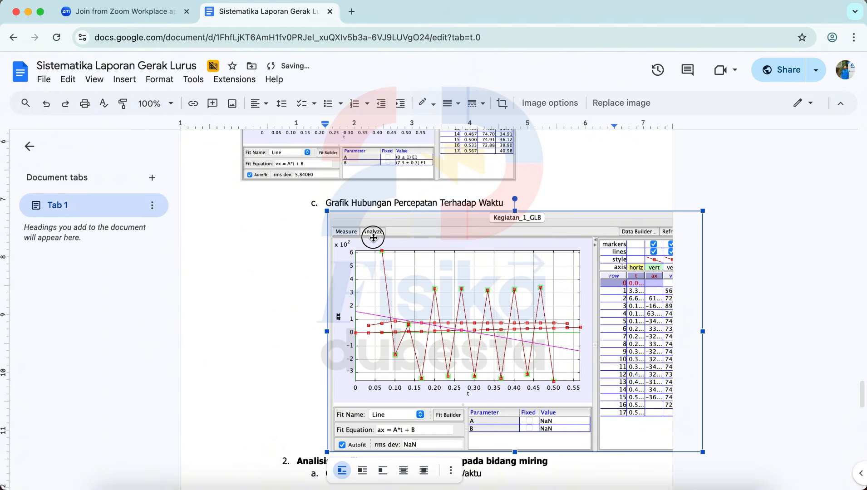
{"action": "left_click_drag", "start_coordinate": [704, 452], "coordinate": [562, 359]}
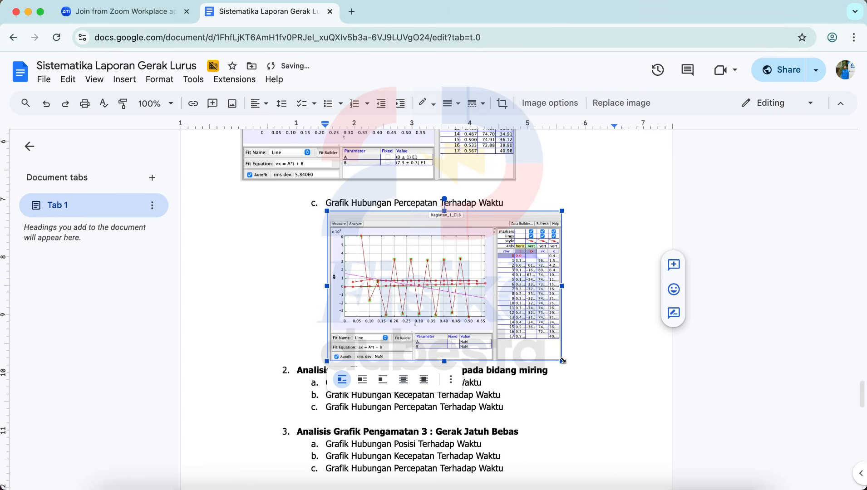
Step: Indent the GLB velocity graph image to align with its item text and shrink it to nearly the acceleration graph's width
{"action": "scroll", "coordinate": [522, 243], "scroll_direction": "up", "scroll_amount": 5}
{"action": "left_click", "coordinate": [481, 203]}
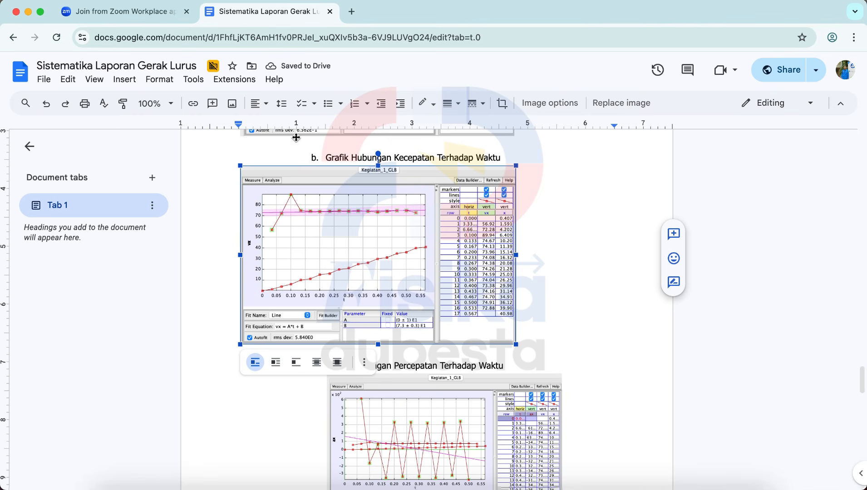
{"action": "mouse_move", "coordinate": [242, 126]}
{"action": "left_mouse_down"}
{"action": "mouse_move", "coordinate": [325, 125]}
{"action": "mouse_move", "coordinate": [324, 132]}
{"action": "left_mouse_up"}
{"action": "scroll", "coordinate": [359, 211], "scroll_direction": "up", "scroll_amount": 2}
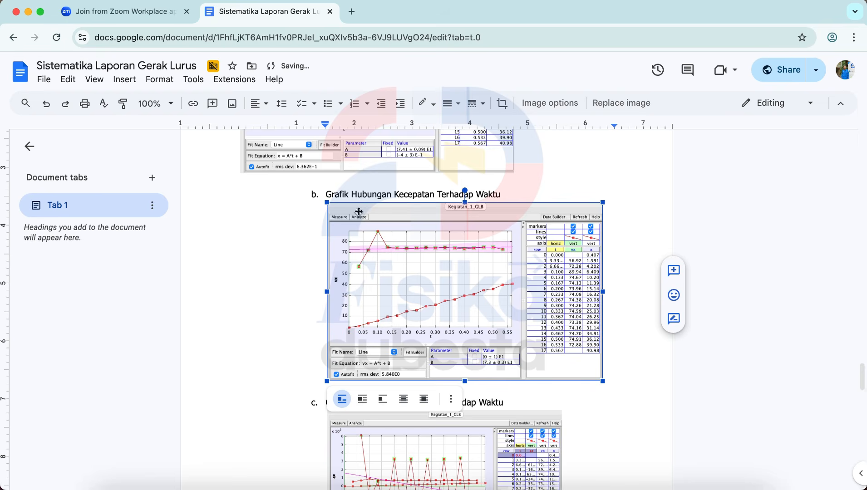
{"action": "left_click_drag", "start_coordinate": [603, 381], "coordinate": [555, 351]}
Step: Indent the GLB position graph image to the same level as the velocity graph and shrink it to about the same width
{"action": "scroll", "coordinate": [555, 351], "scroll_direction": "up", "scroll_amount": 5}
{"action": "left_click", "coordinate": [365, 188]}
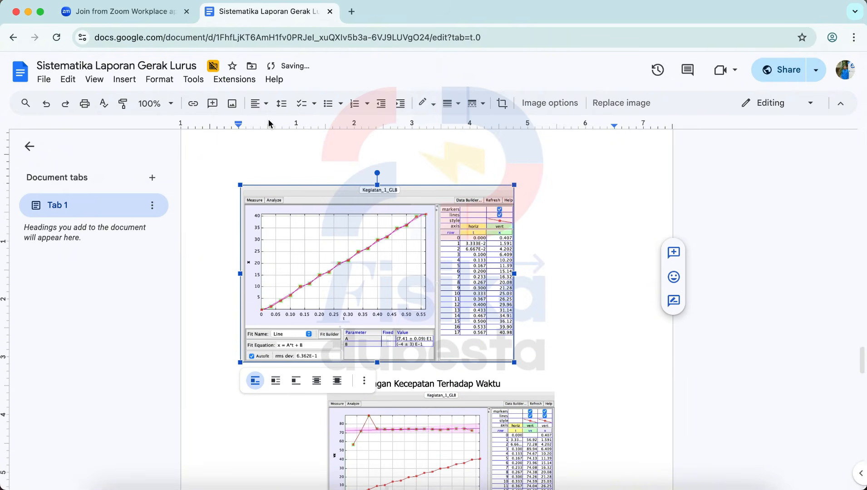
{"action": "left_click_drag", "start_coordinate": [239, 125], "coordinate": [325, 130]}
{"action": "left_click_drag", "start_coordinate": [601, 362], "coordinate": [545, 331]}
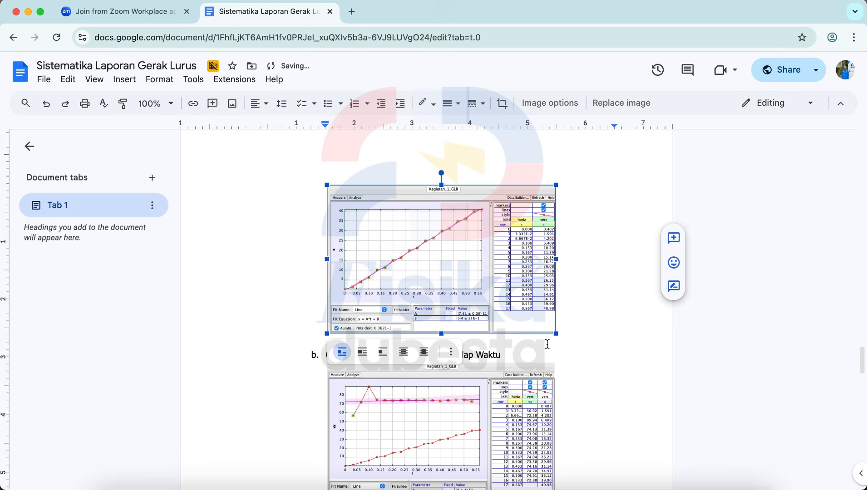
{"action": "left_click", "coordinate": [549, 348]}
Step: Review the layout of the GLB graphs and their item headings in the Analisis Data section
{"action": "scroll", "coordinate": [555, 348], "scroll_direction": "down", "scroll_amount": 4}
{"action": "scroll", "coordinate": [555, 348], "scroll_direction": "up", "scroll_amount": 10}
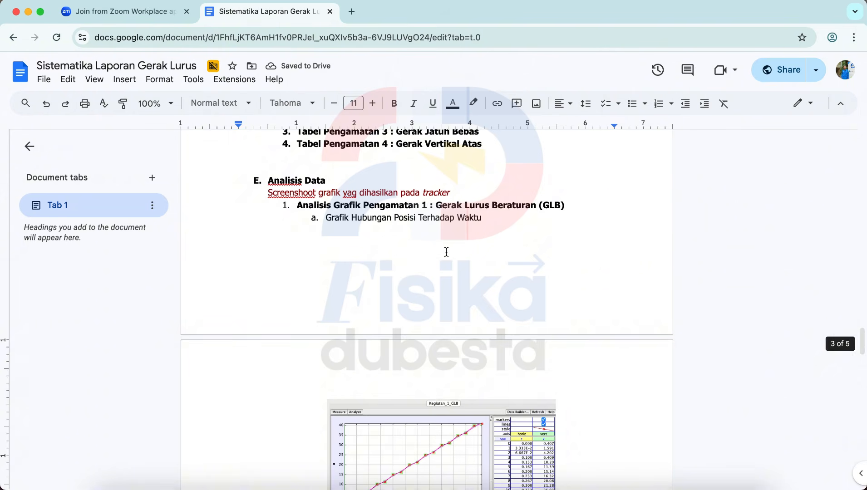
{"action": "scroll", "coordinate": [446, 252], "scroll_direction": "down", "scroll_amount": 4}
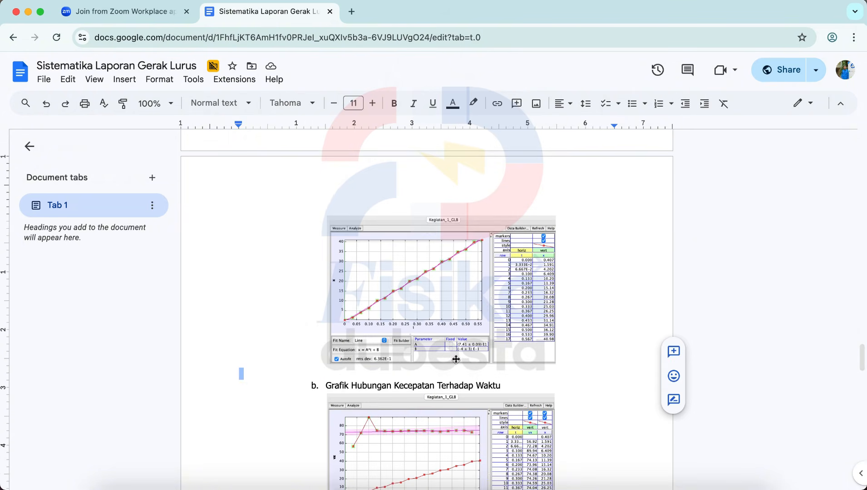
{"action": "scroll", "coordinate": [479, 367], "scroll_direction": "down", "scroll_amount": 1}
{"action": "left_click", "coordinate": [339, 335]}
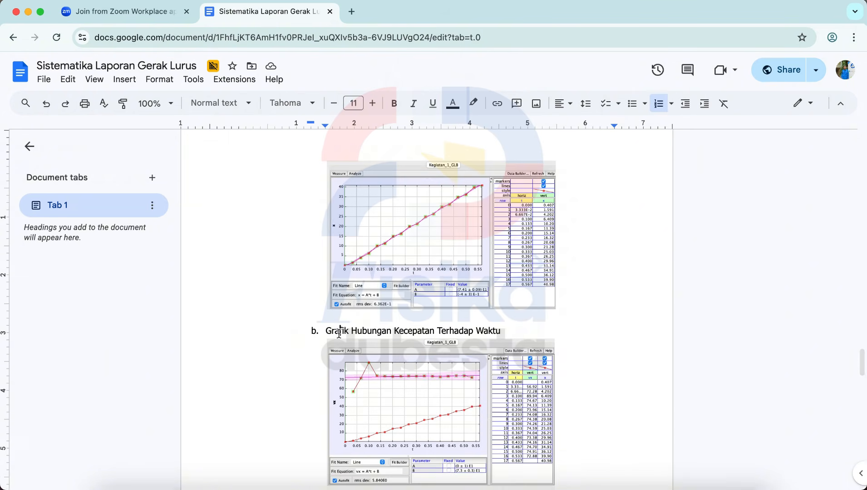
{"action": "scroll", "coordinate": [339, 334], "scroll_direction": "down", "scroll_amount": 2}
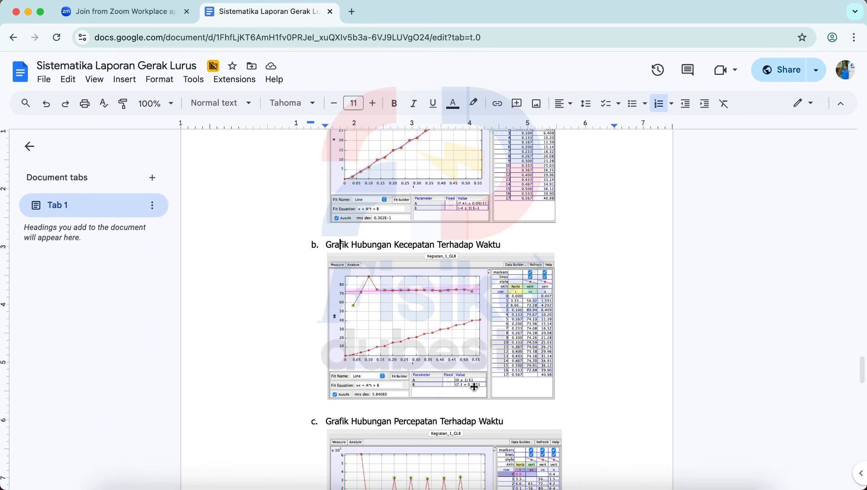
{"action": "scroll", "coordinate": [475, 388], "scroll_direction": "down", "scroll_amount": 1}
{"action": "left_click", "coordinate": [452, 367]}
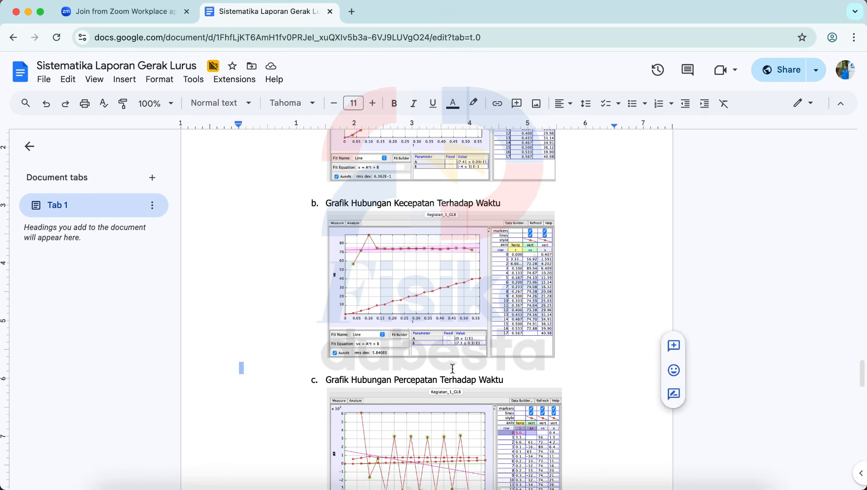